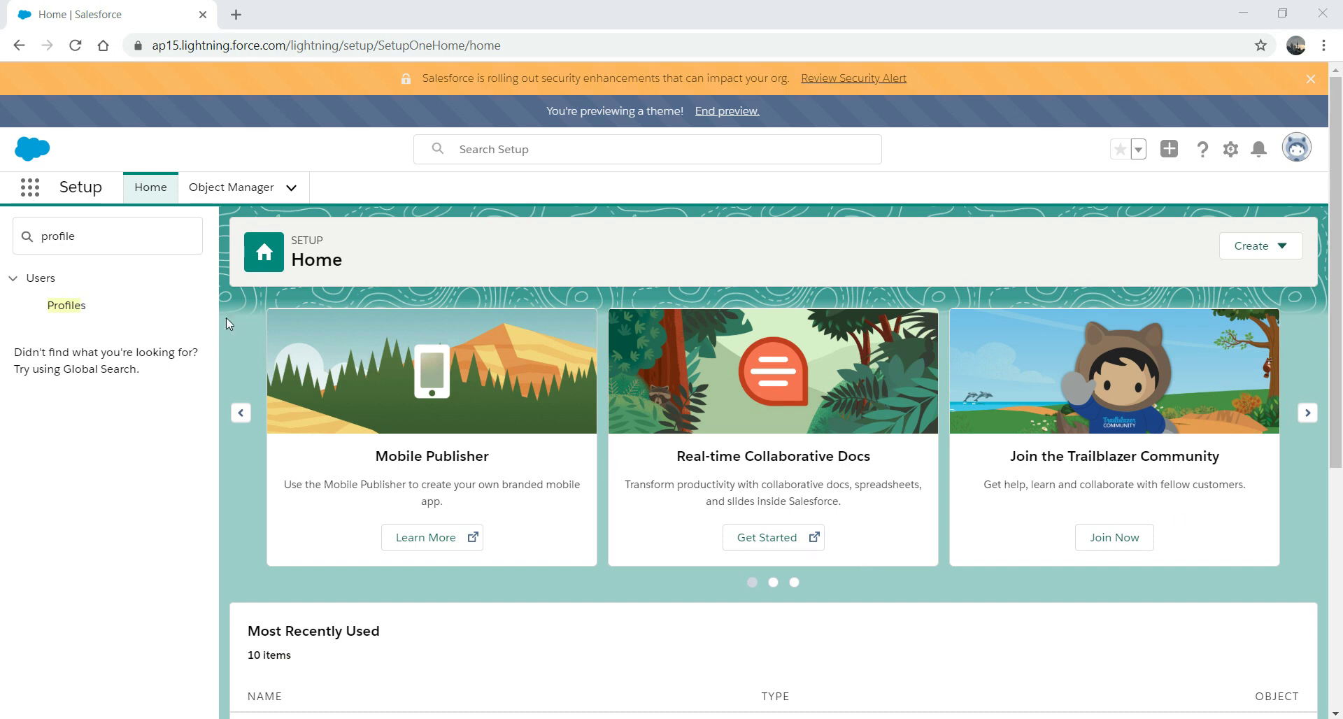
# Open the Profiles setup page and look through the list of standard and custom profiles.
pyautogui.click(109, 231)
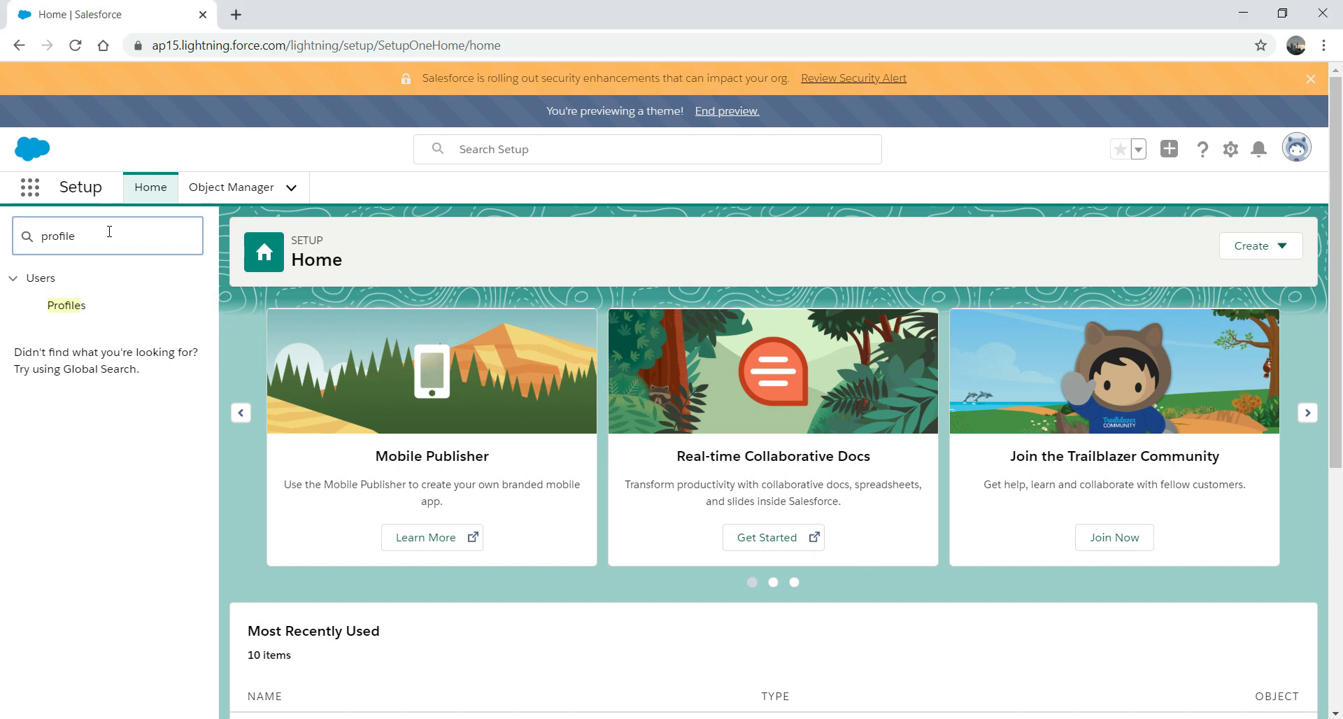
pyautogui.click(75, 306)
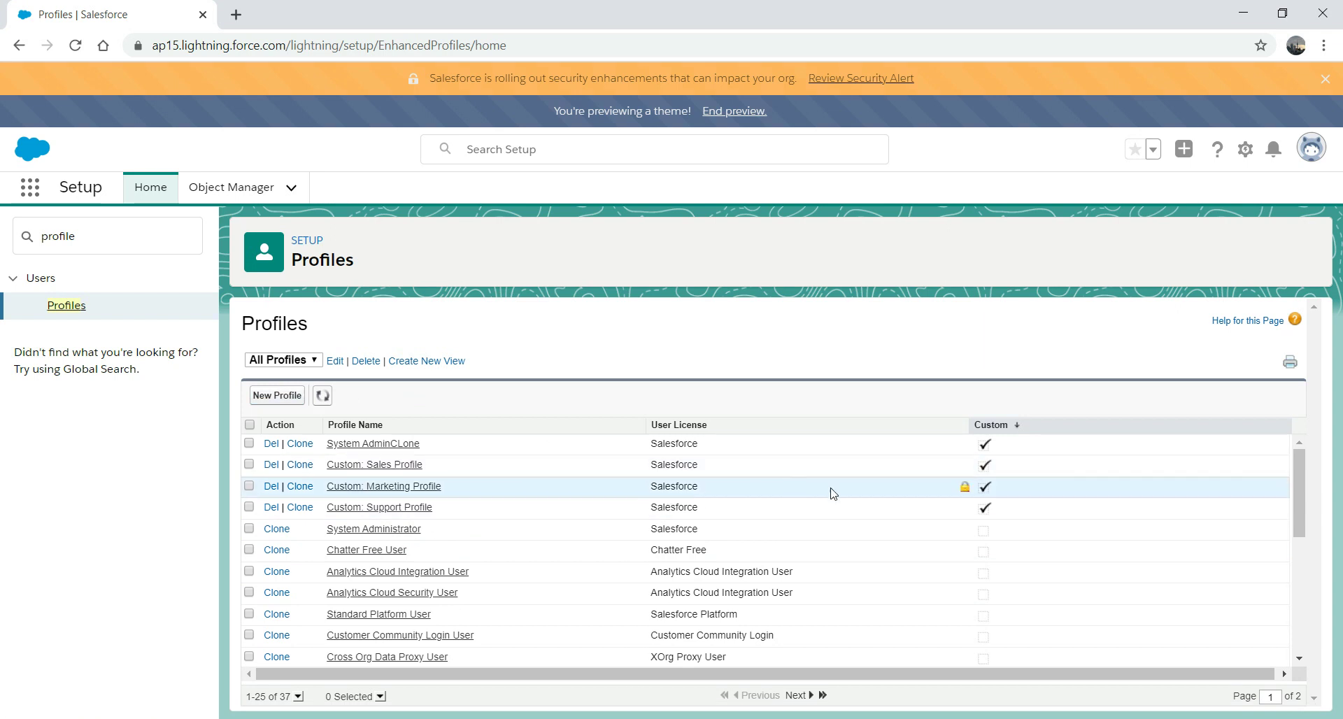
pyautogui.moveTo(1299, 476)
pyautogui.mouseDown()
pyautogui.moveTo(1291, 591)
pyautogui.moveTo(1277, 470)
pyautogui.mouseUp()
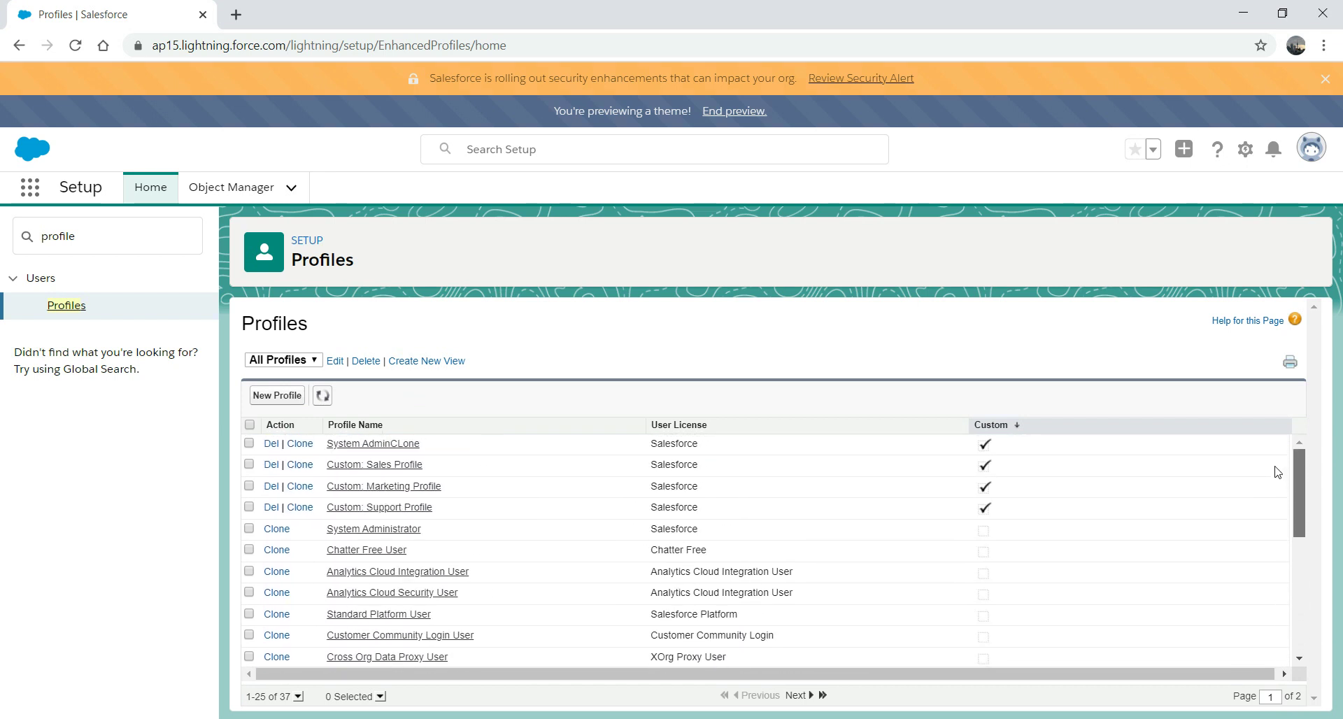
pyautogui.moveTo(1272, 481); pyautogui.dragTo(499, 581)
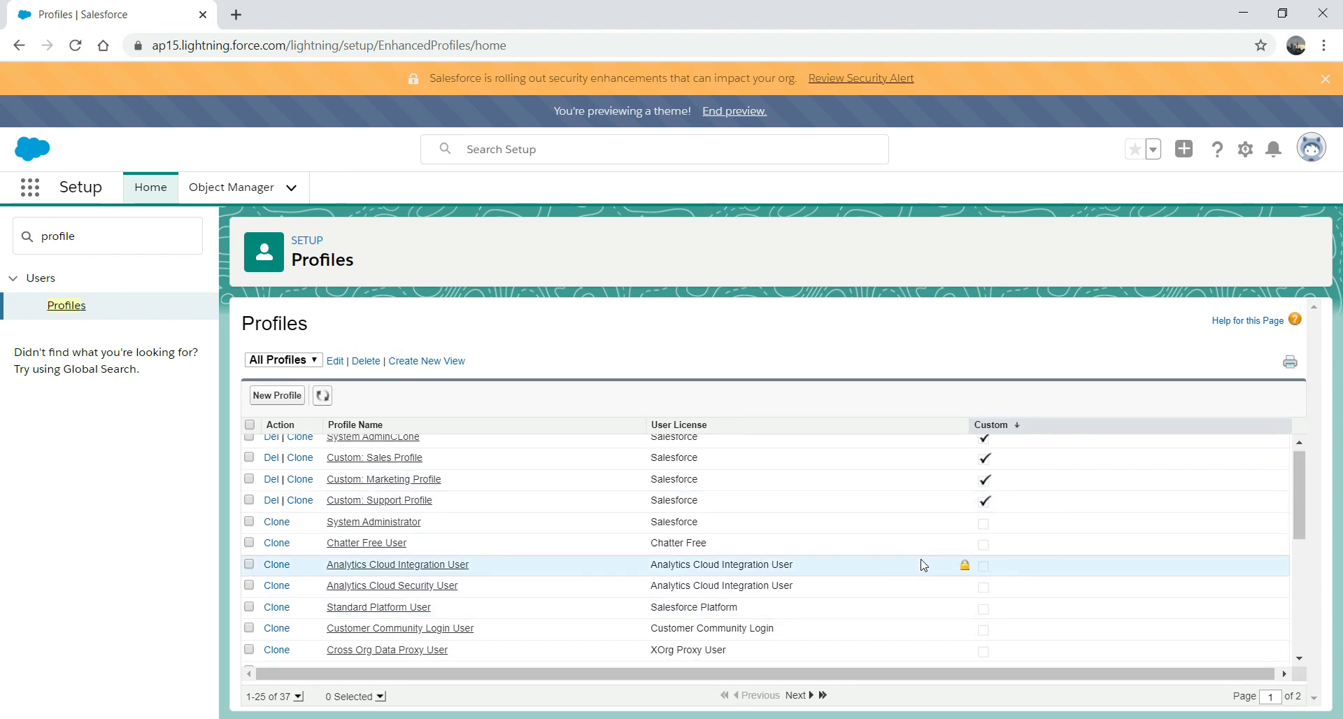
pyautogui.moveTo(1298, 485); pyautogui.dragTo(1330, 243)
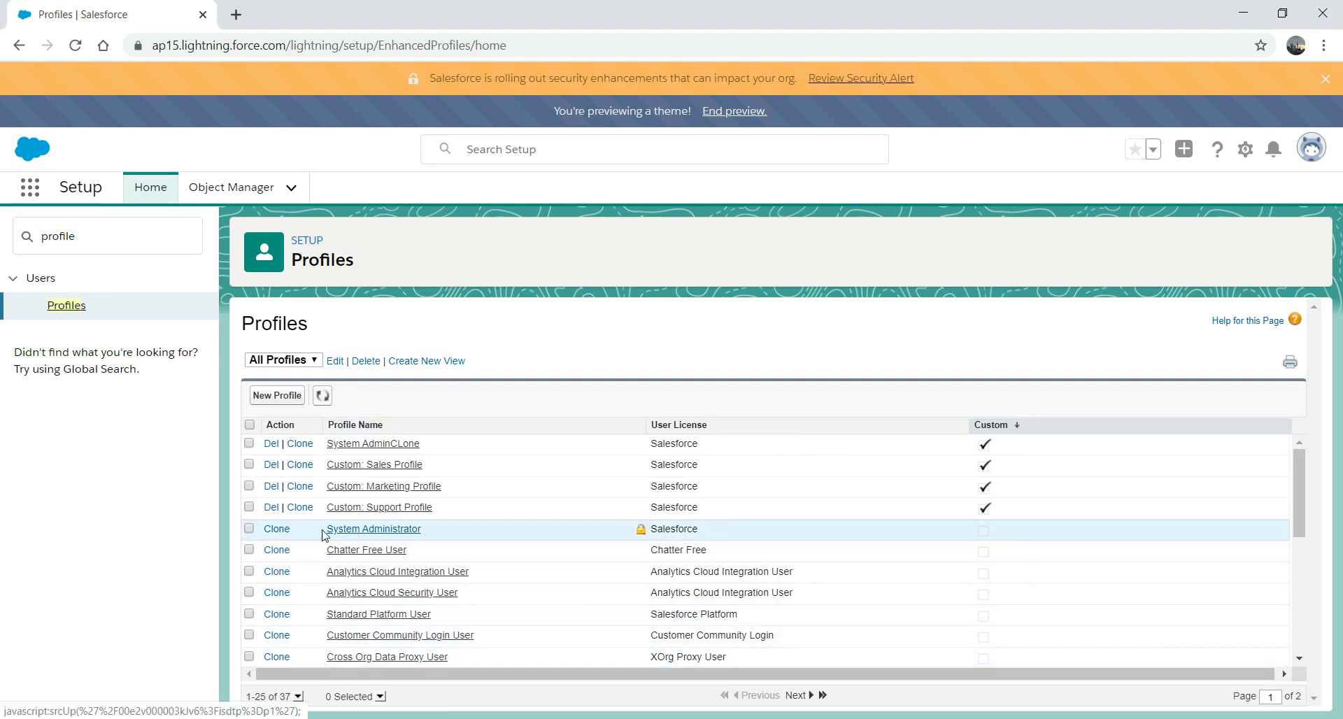
# Clone the System Administrator profile as "Custom: SysAdmin", save it, and show the new profile's assigned users.
pyautogui.click(274, 530)
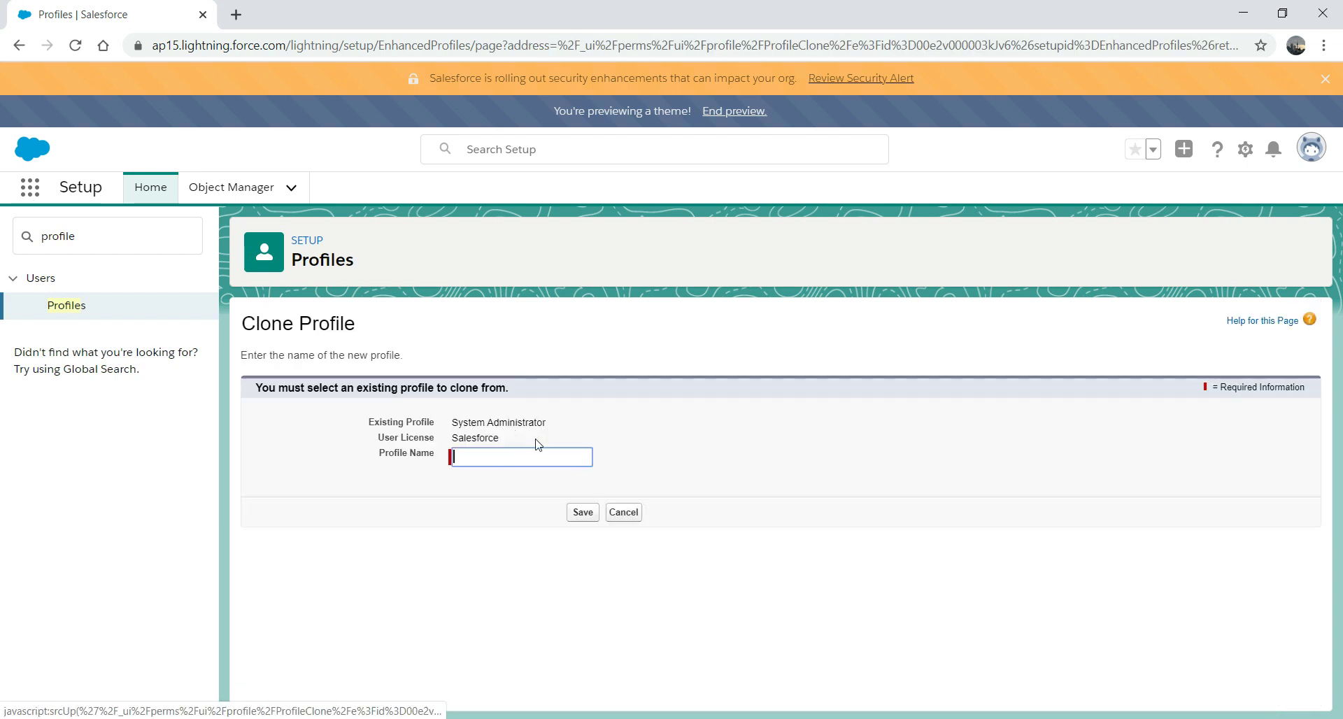
pyautogui.write('Cus')
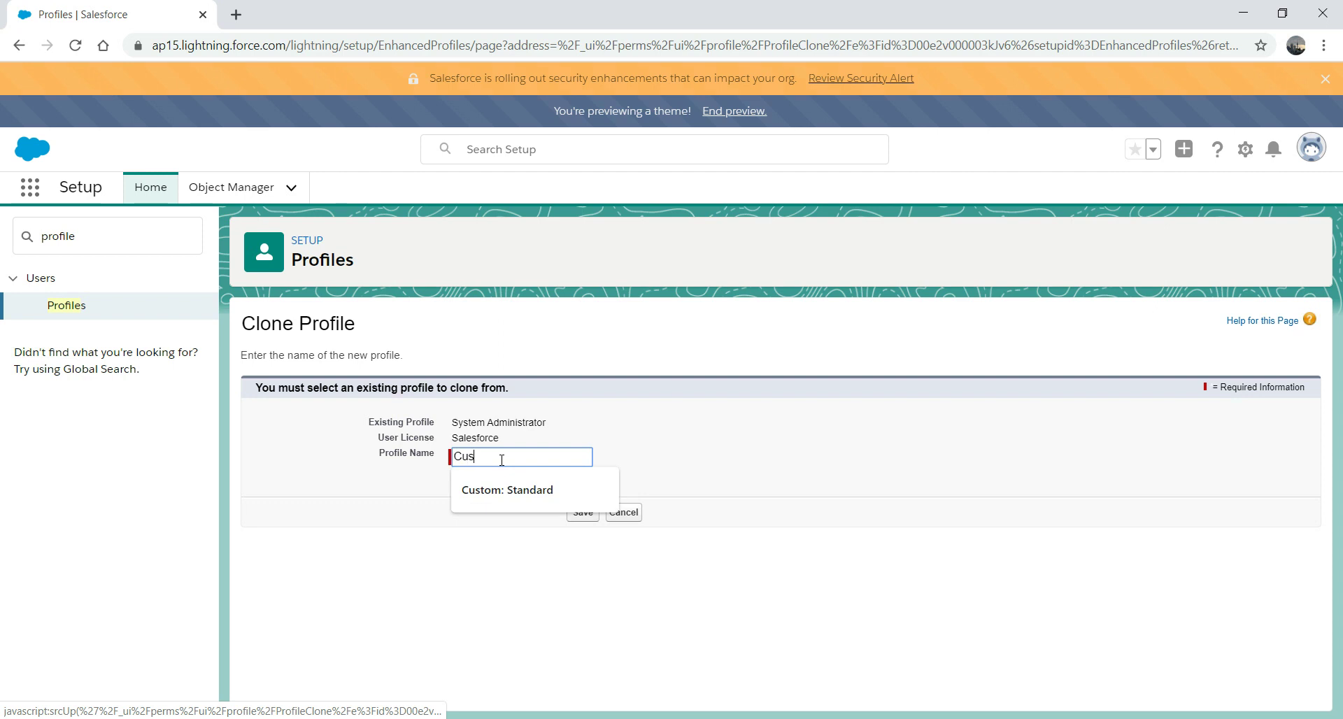
pyautogui.write('tom: SysAdm')
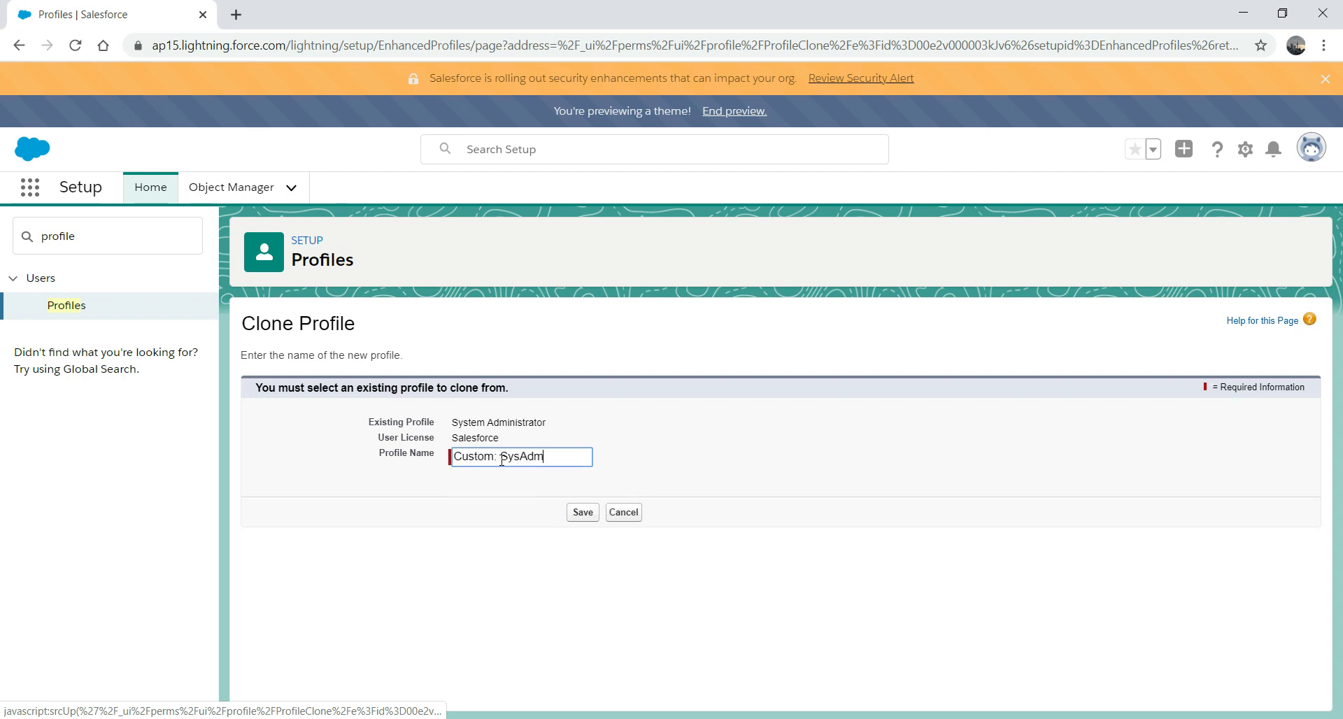
pyautogui.write('in')
pyautogui.click(586, 512)
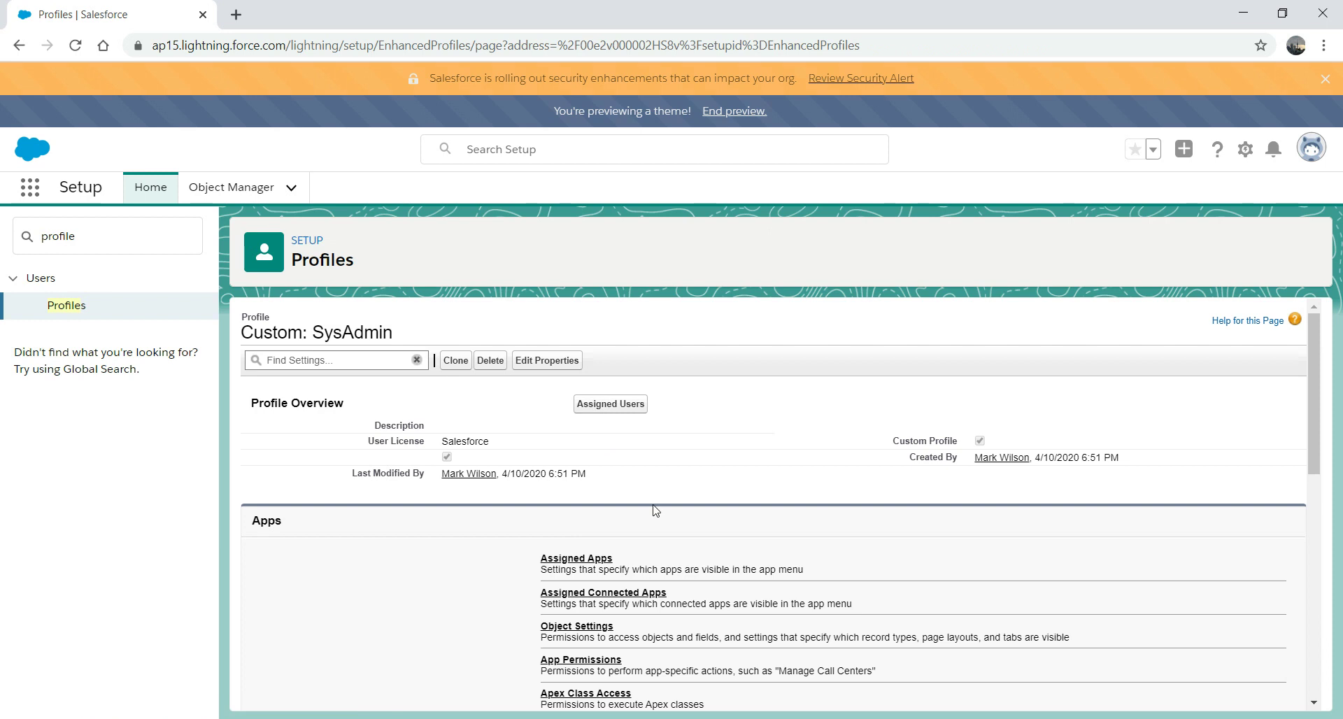
pyautogui.moveTo(1314, 397); pyautogui.dragTo(1313, 347)
pyautogui.click(621, 406)
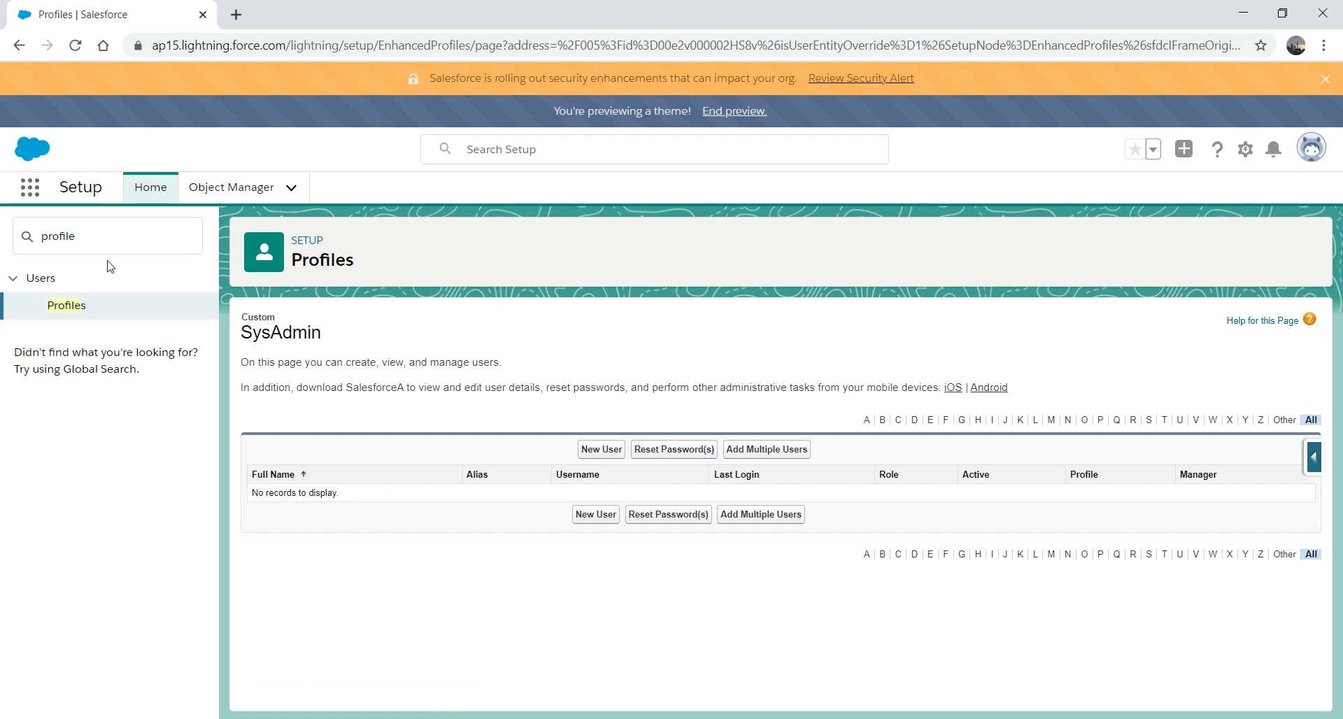
# Search the setup pages for "user" and open the Users page.
pyautogui.click(89, 229)
pyautogui.press('BackSpace')
pyautogui.press('BackSpace')
pyautogui.press('BackSpace')
pyautogui.press('BackSpace')
pyautogui.press('BackSpace')
pyautogui.press('BackSpace')
pyautogui.press('BackSpace')
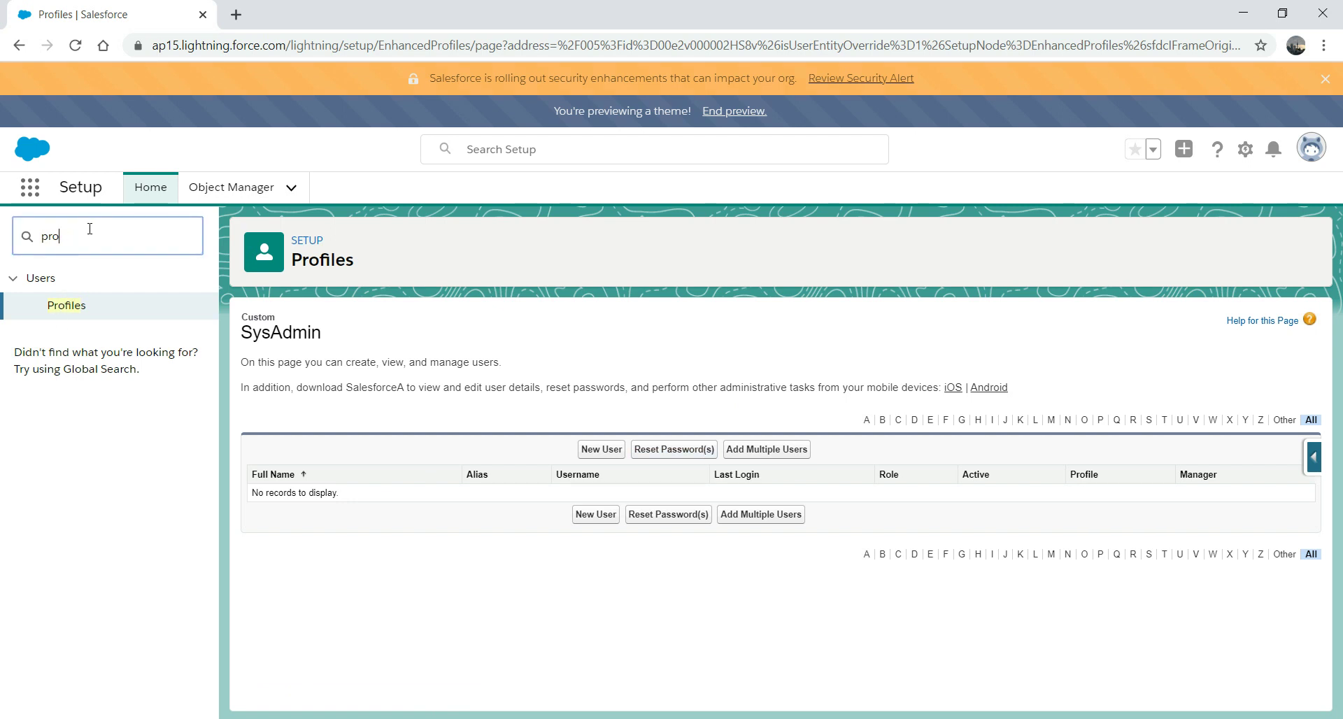
pyautogui.write('user')
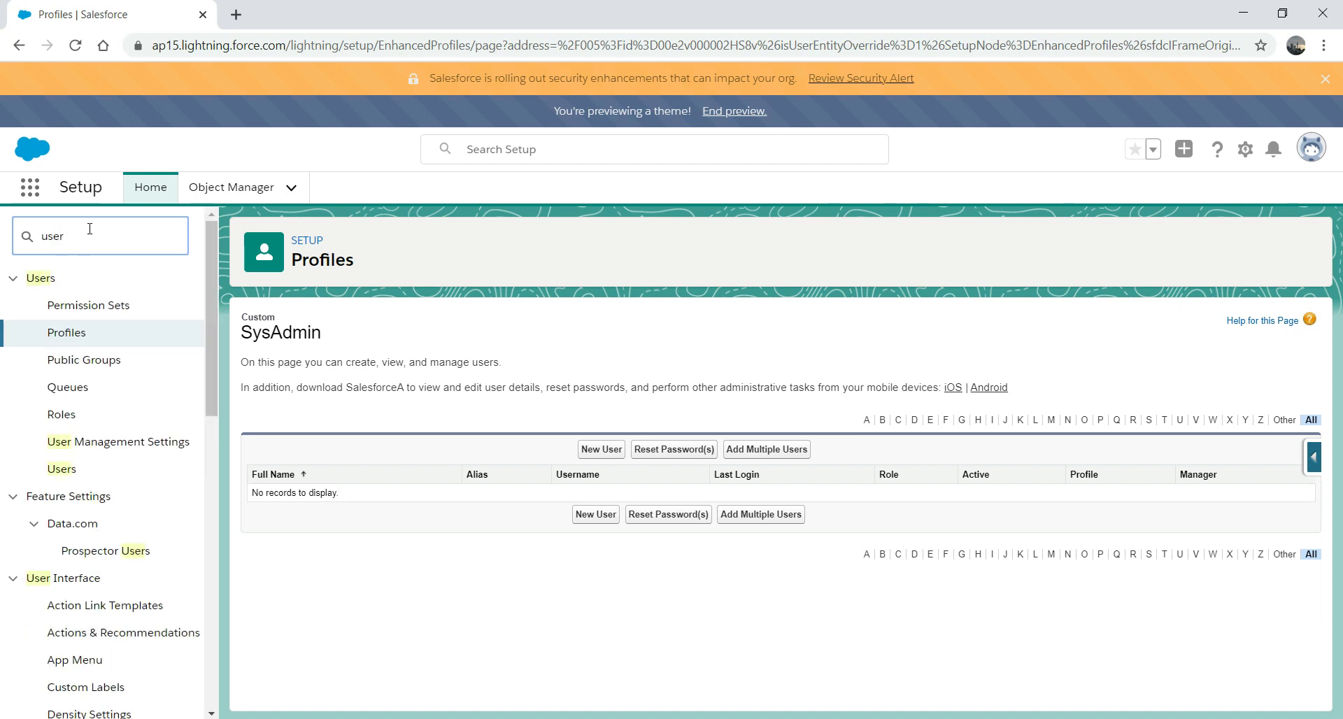
pyautogui.click(63, 469)
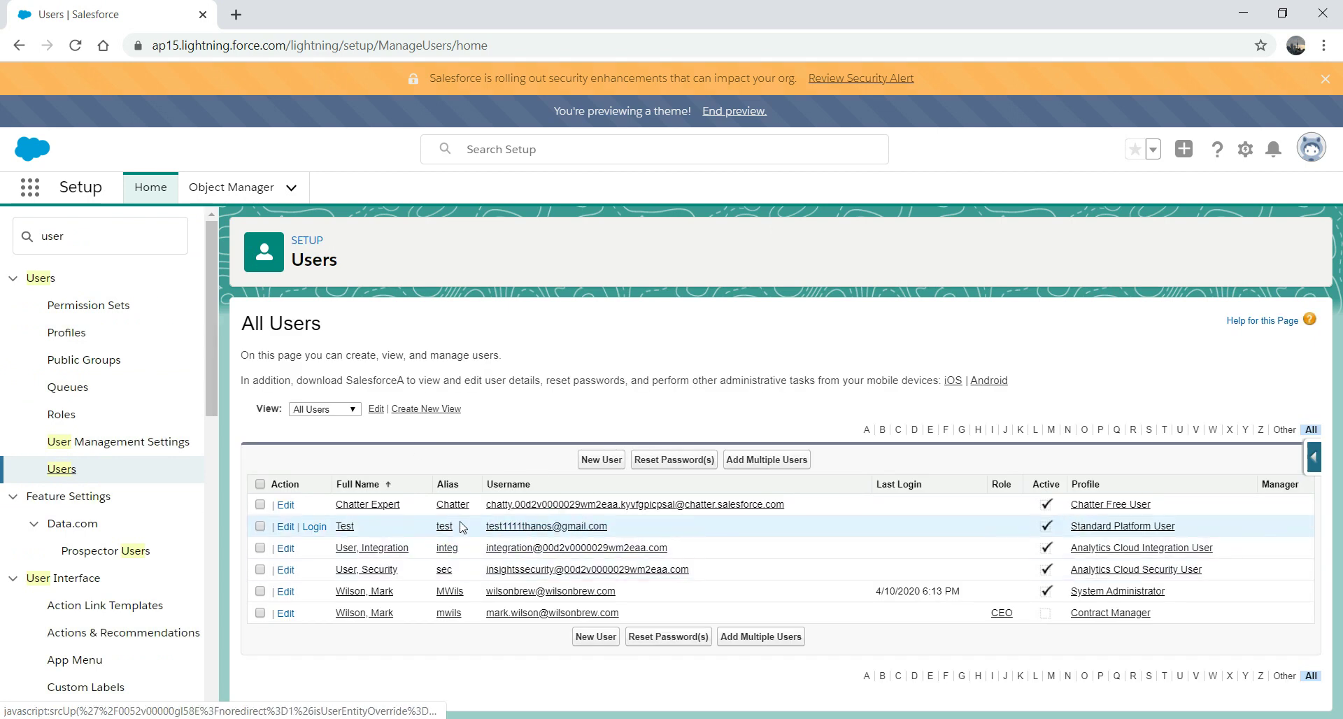
# Edit the Test user, setting the user license to Salesforce and the profile to Custom: SysAdmin, and save.
pyautogui.click(285, 531)
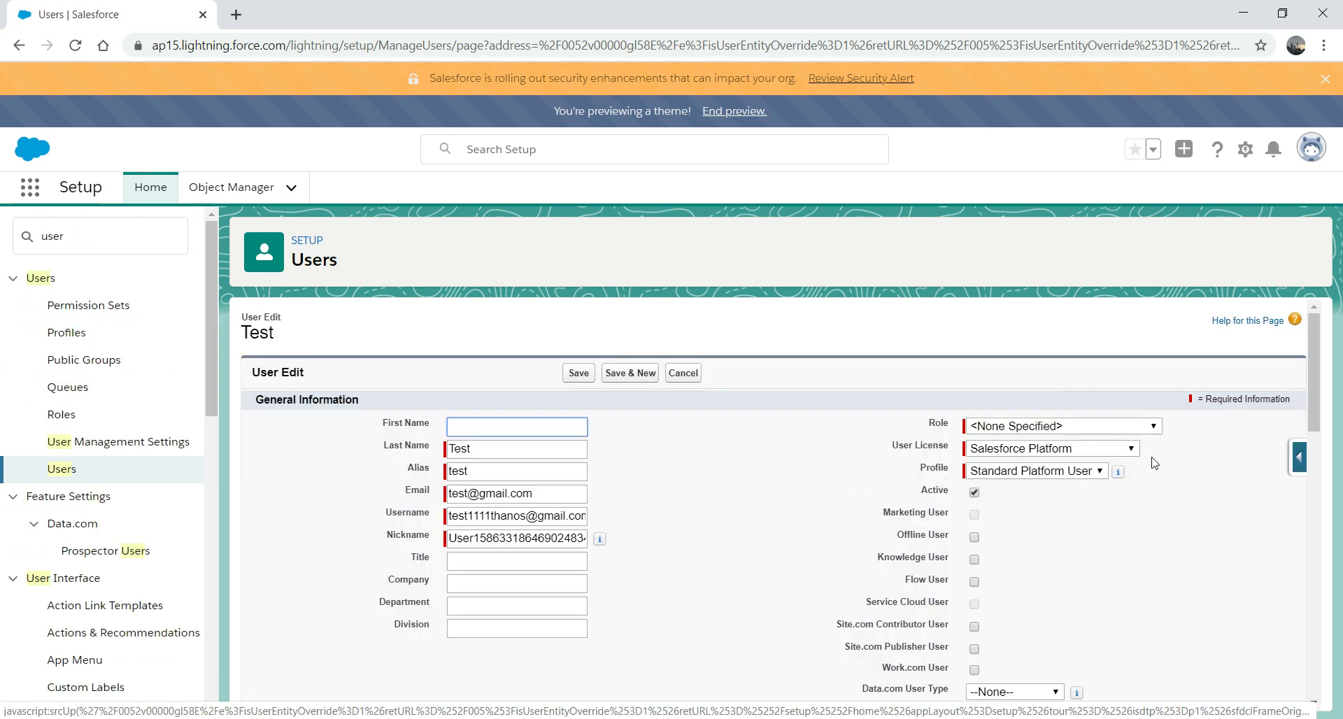
pyautogui.click(1133, 448)
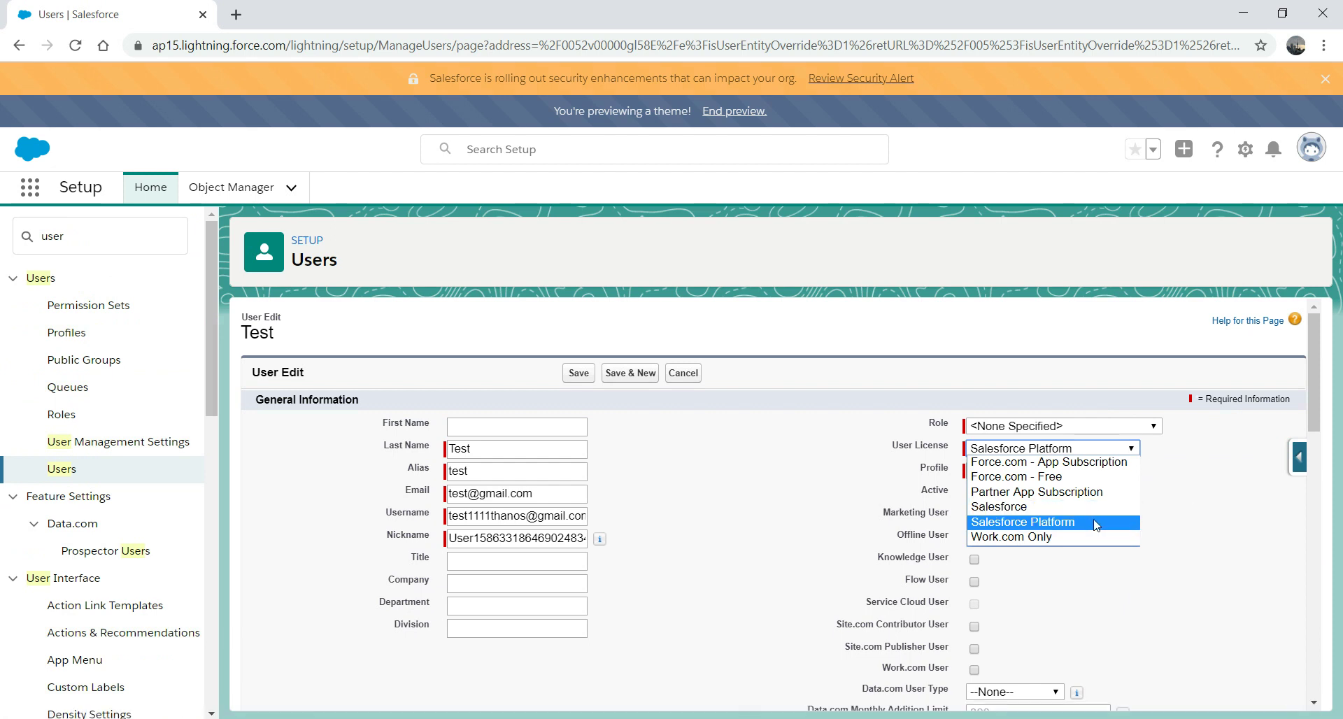
pyautogui.click(1217, 501)
pyautogui.click(1098, 471)
pyautogui.click(1182, 512)
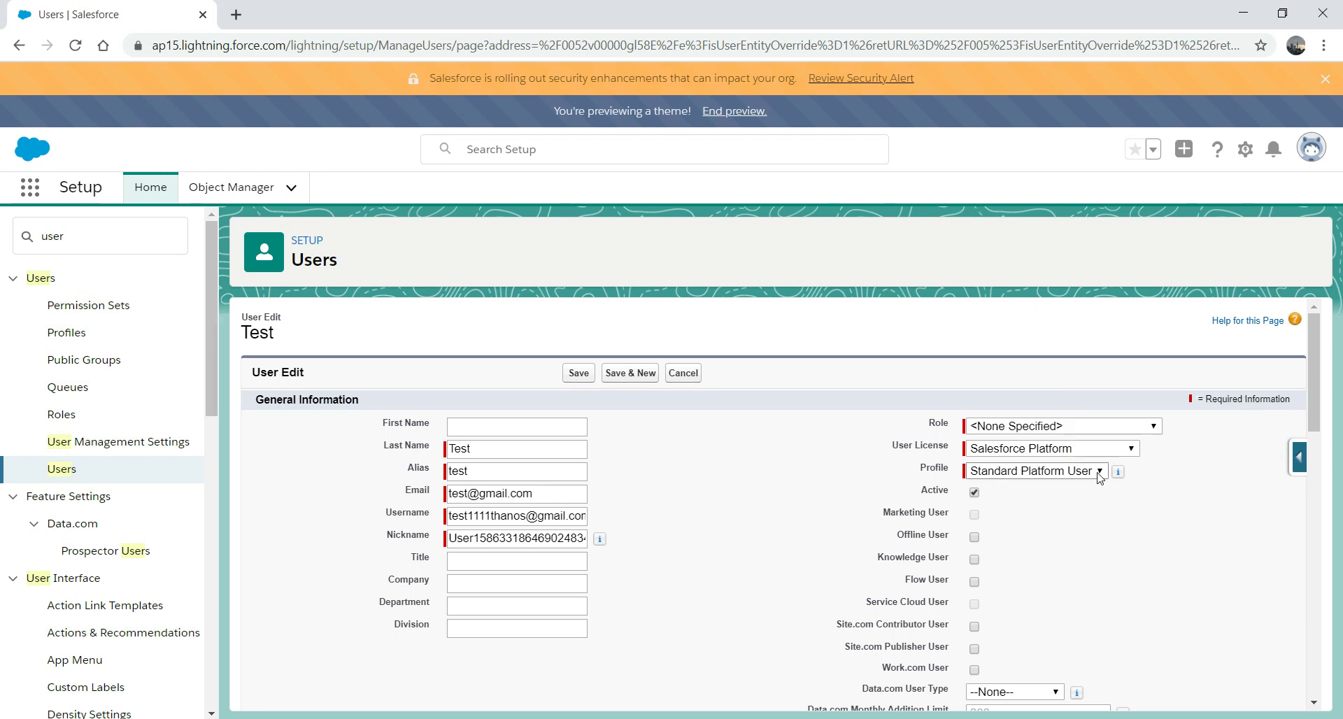
pyautogui.click(1098, 473)
pyautogui.click(1186, 513)
pyautogui.click(1136, 449)
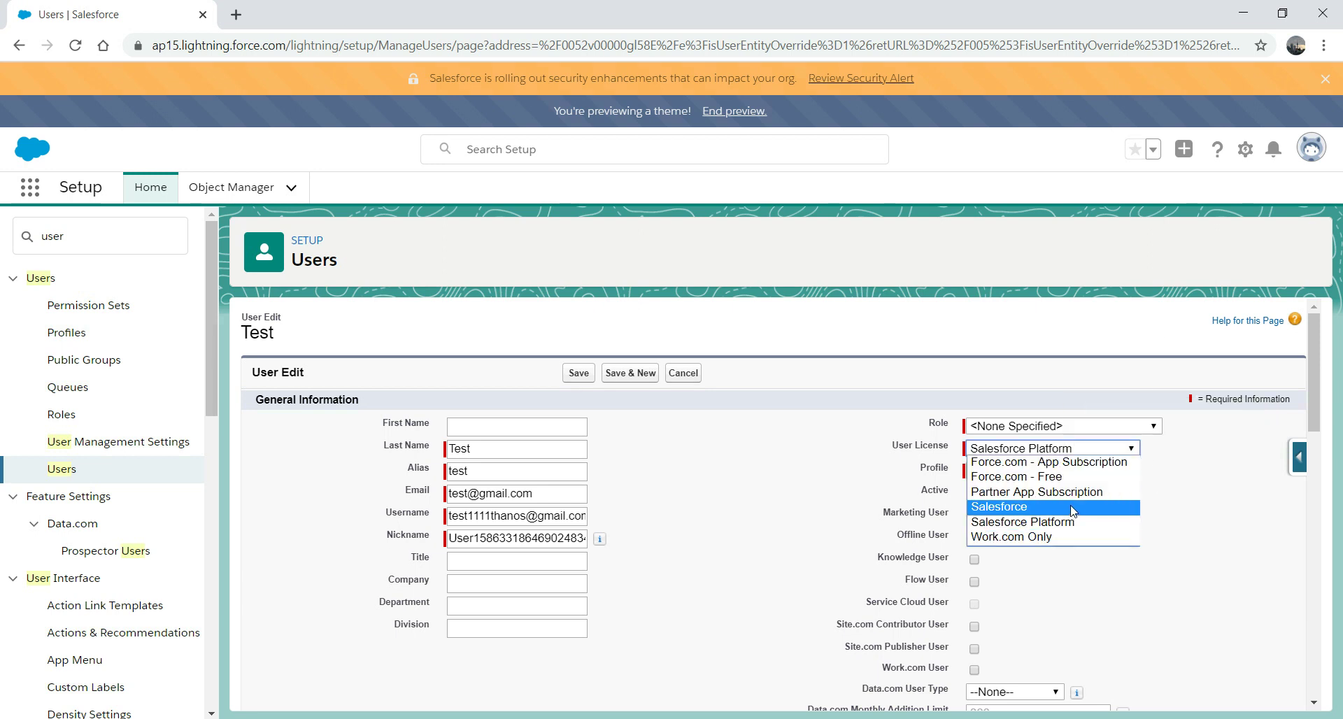
pyautogui.click(1072, 508)
pyautogui.click(1113, 472)
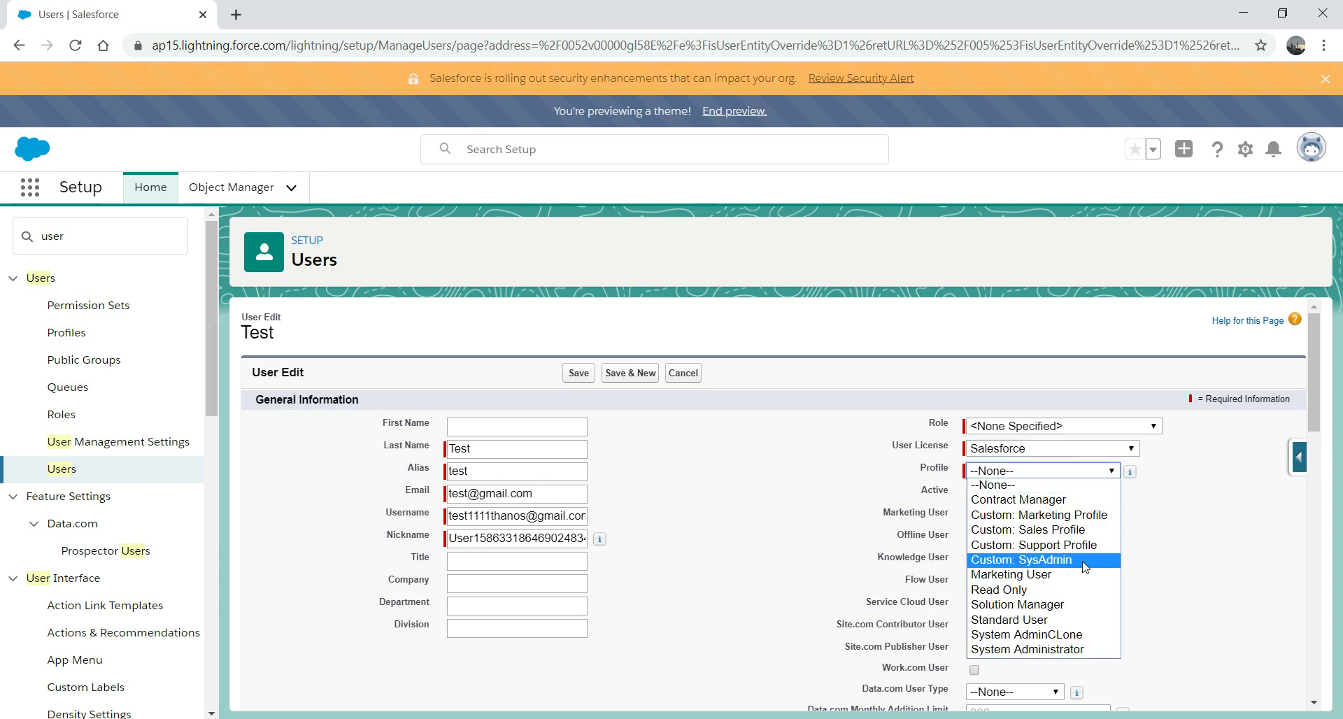
pyautogui.click(1084, 566)
pyautogui.click(578, 374)
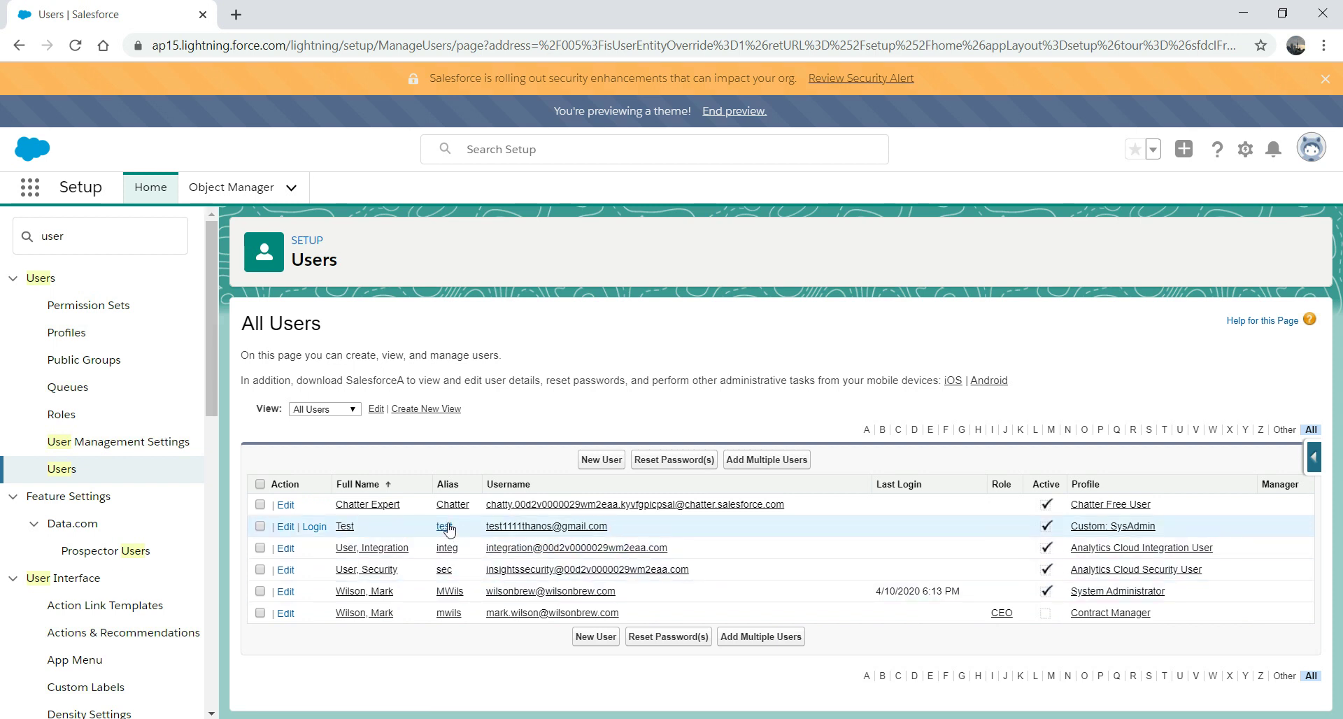
# Search the setup pages for "profi" and open the Assigned Apps settings of the Custom: SysAdmin profile.
pyautogui.click(103, 234)
pyautogui.hotkey('ctrl', 'a')
pyautogui.press('BackSpace')
pyautogui.write('profi')
pyautogui.click(68, 308)
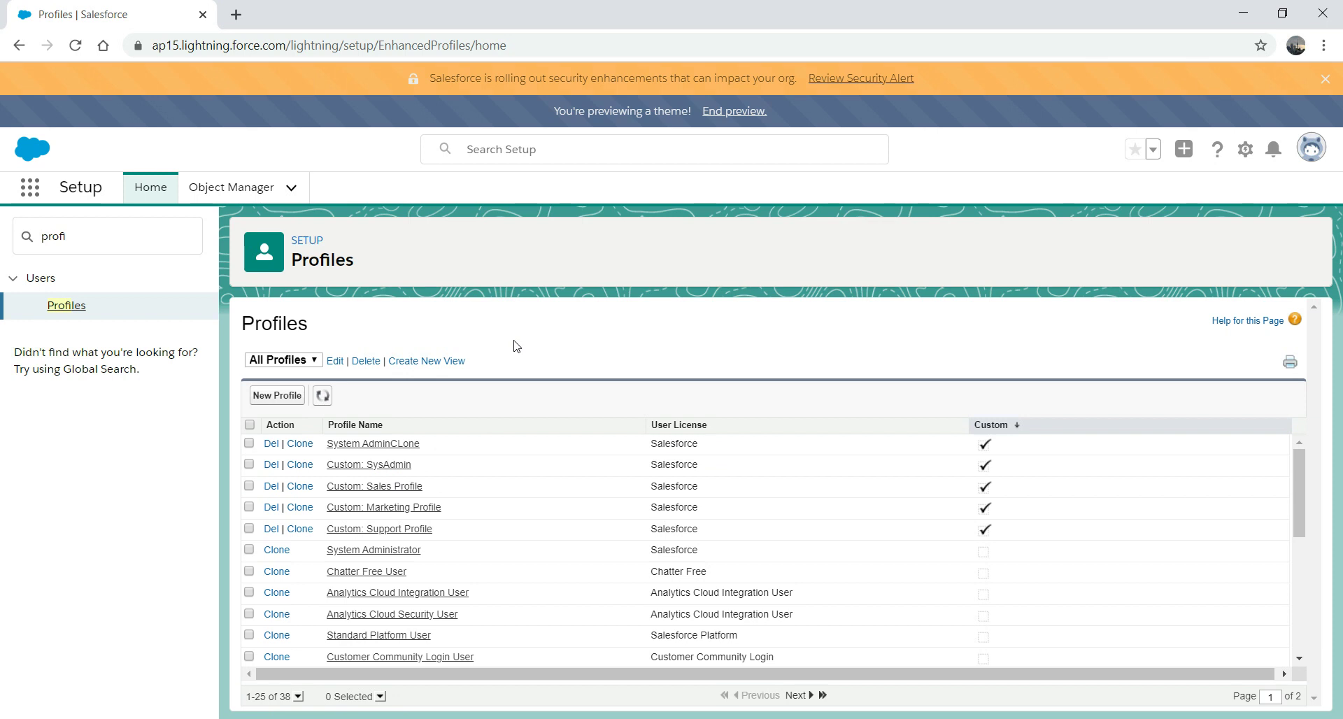
pyautogui.click(370, 465)
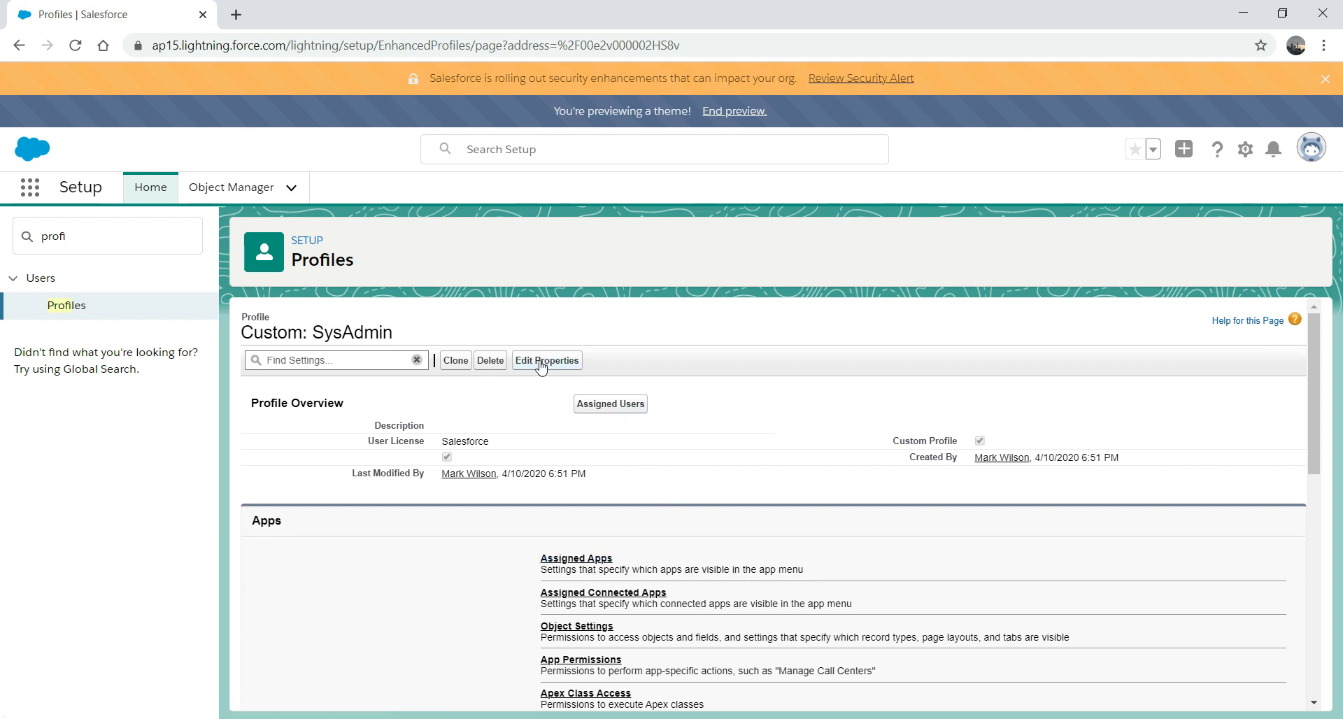
pyautogui.click(556, 559)
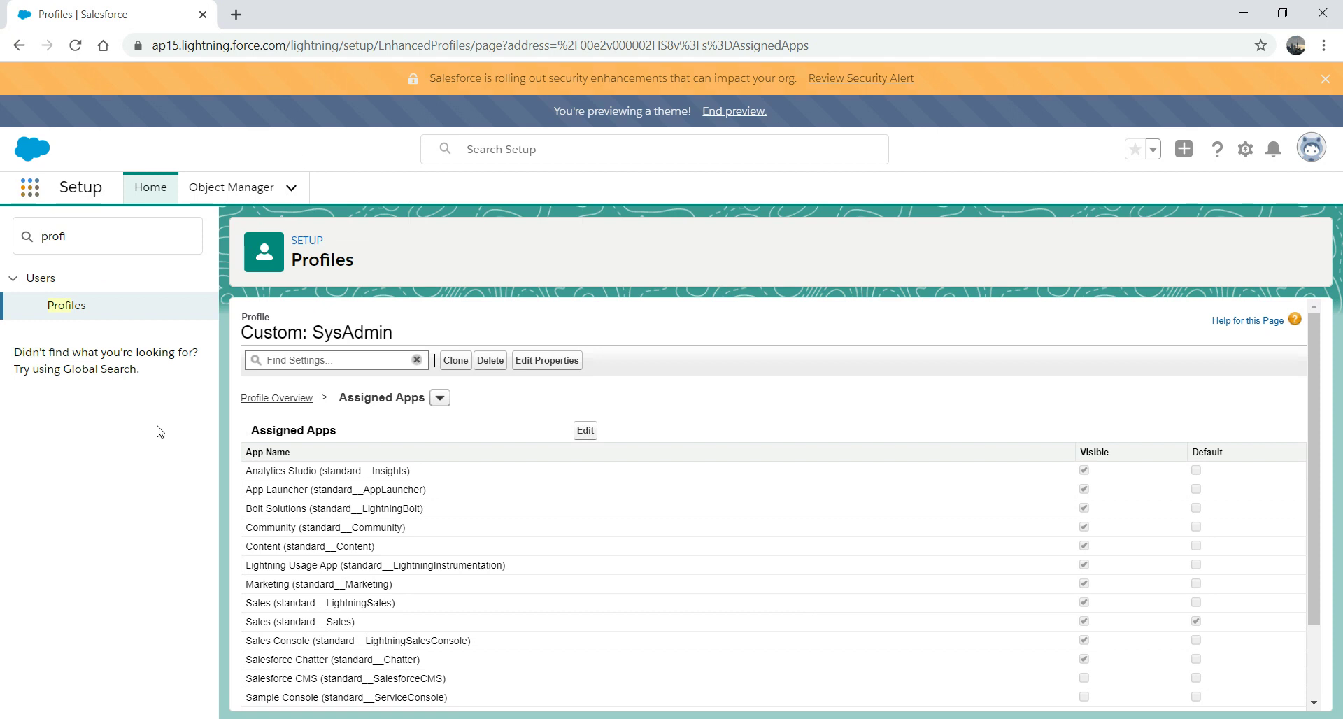
# Show all available apps, view the Community app in a separate browser tab, and return to the profile's Assigned Apps.
pyautogui.click(27, 186)
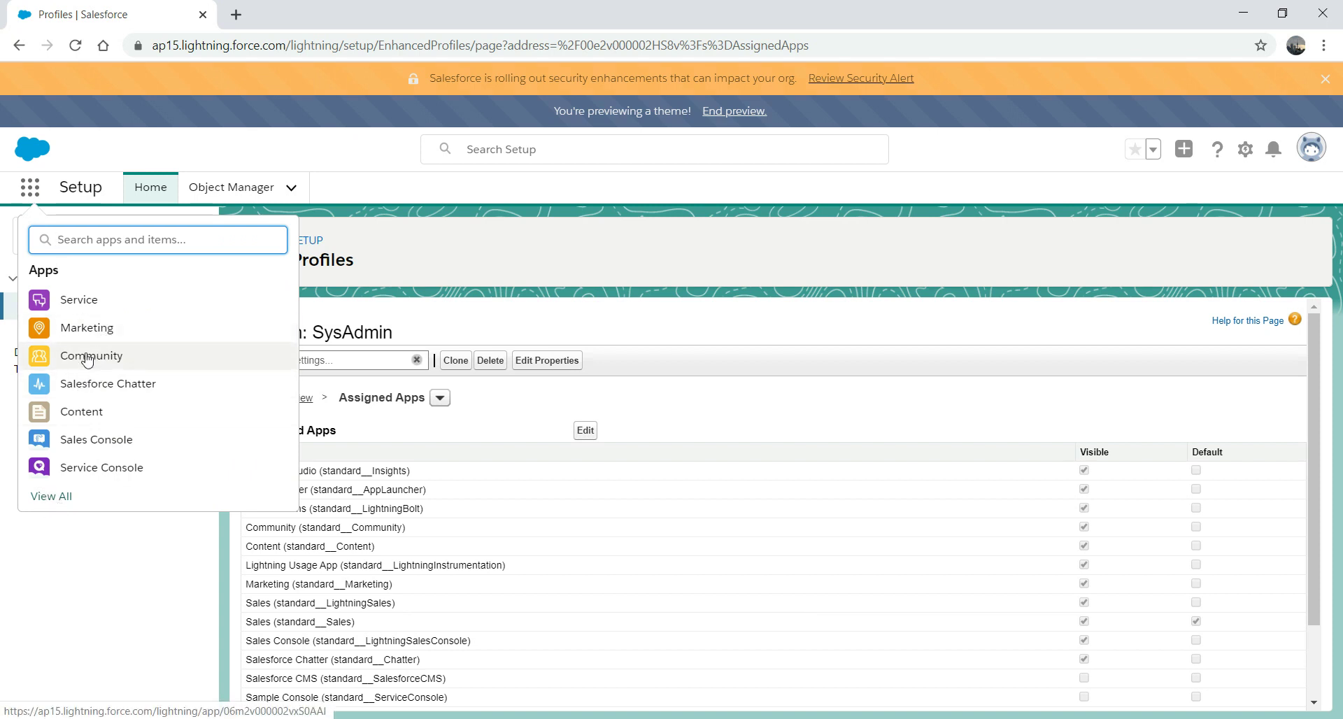
pyautogui.click(55, 498)
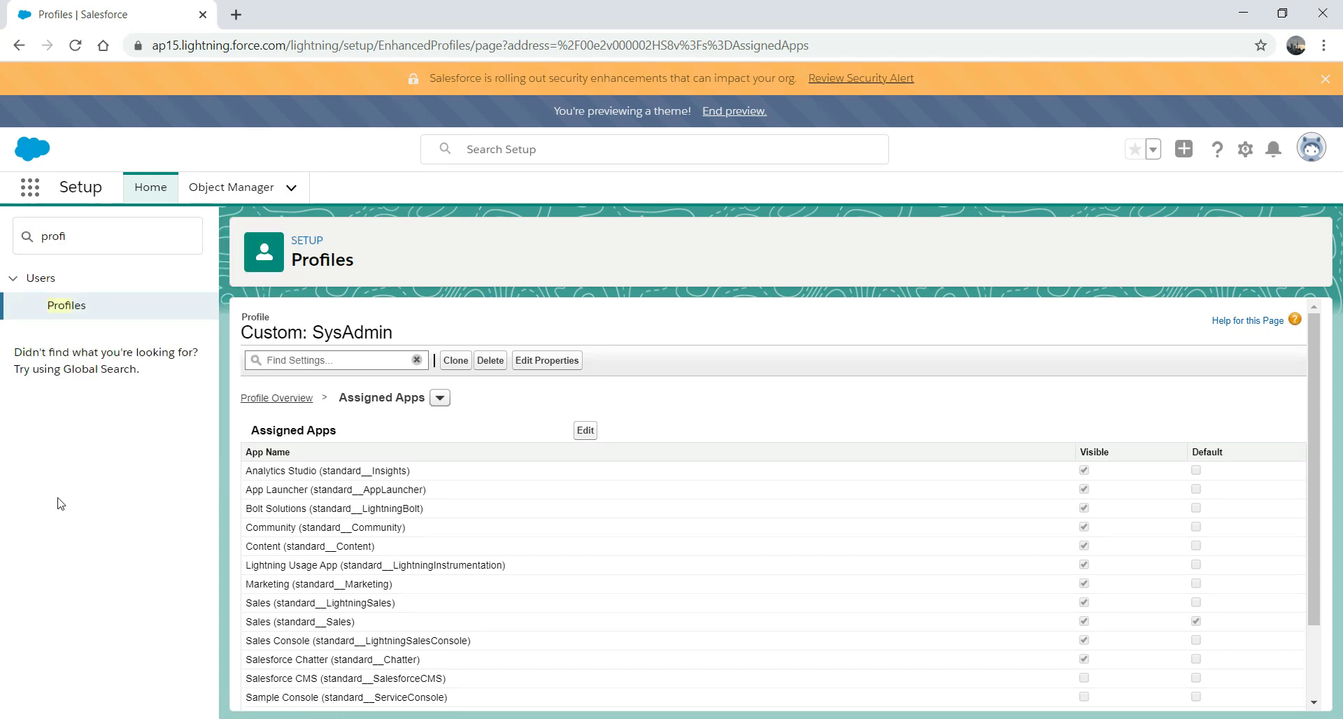
pyautogui.rightClick(943, 284)
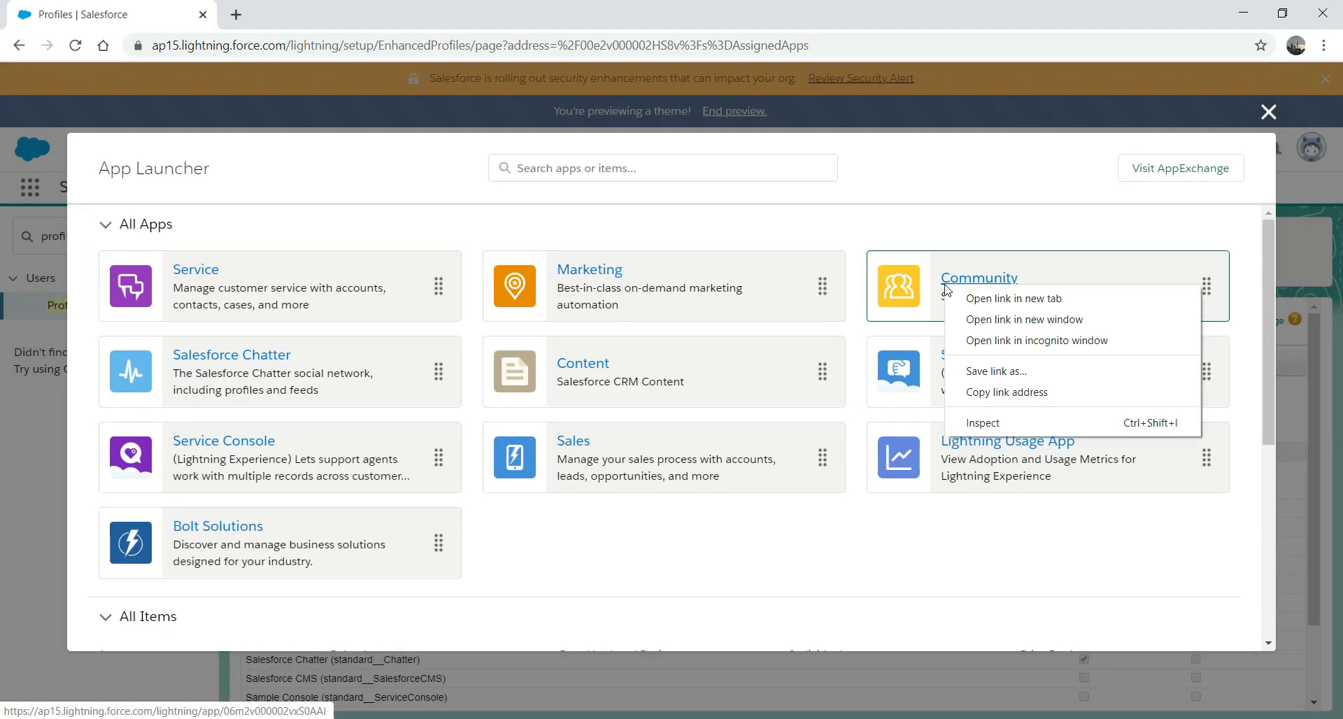
pyautogui.click(1007, 298)
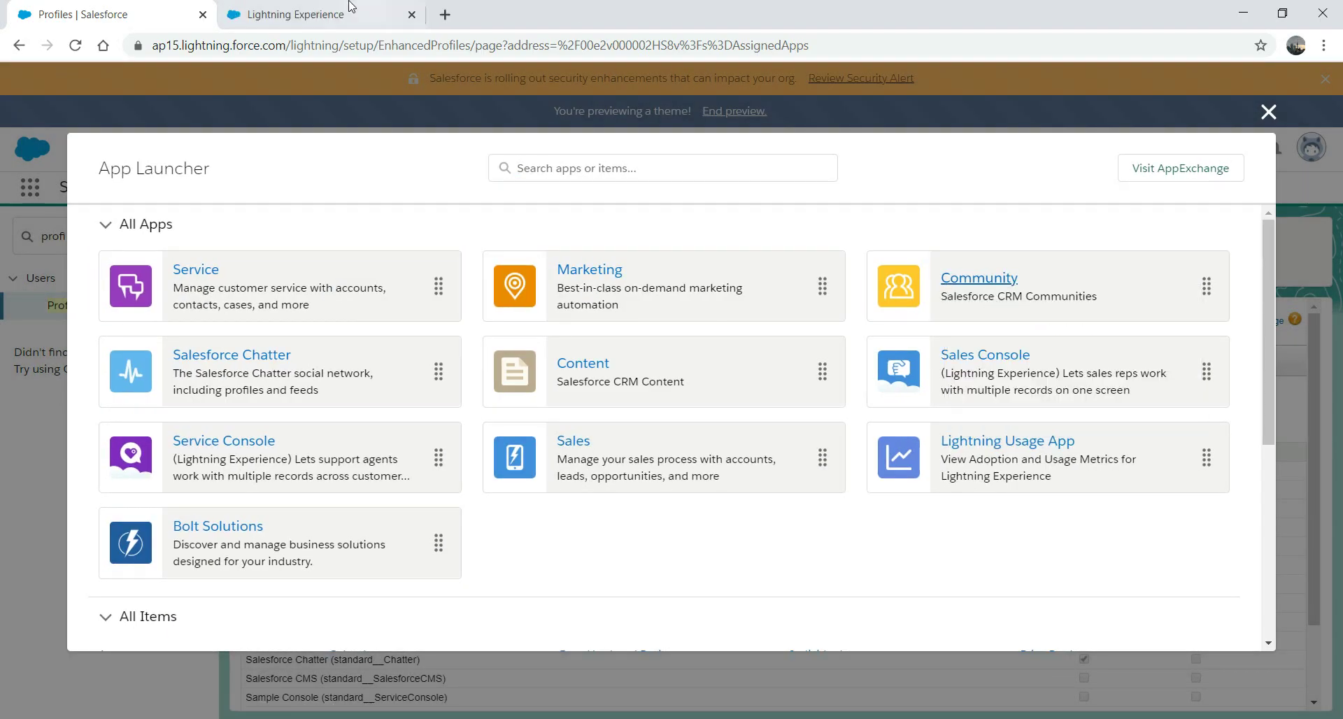
pyautogui.click(319, 12)
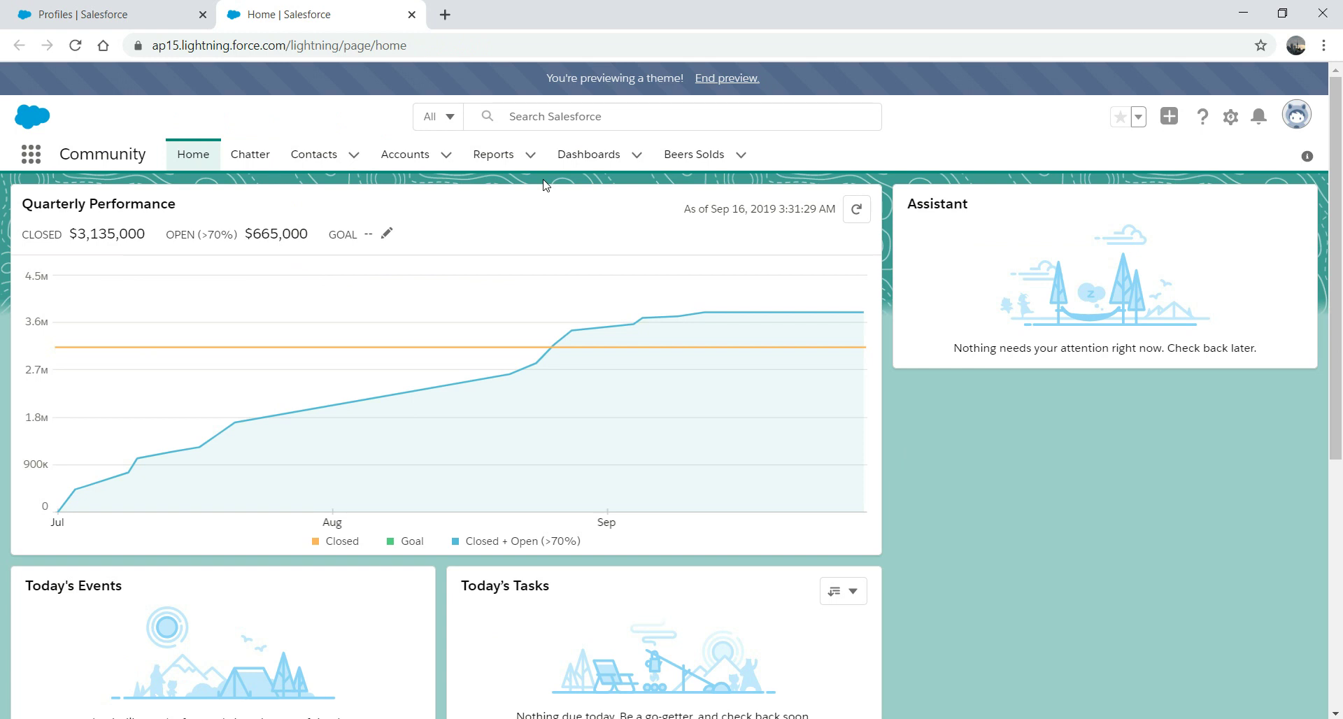
pyautogui.click(411, 14)
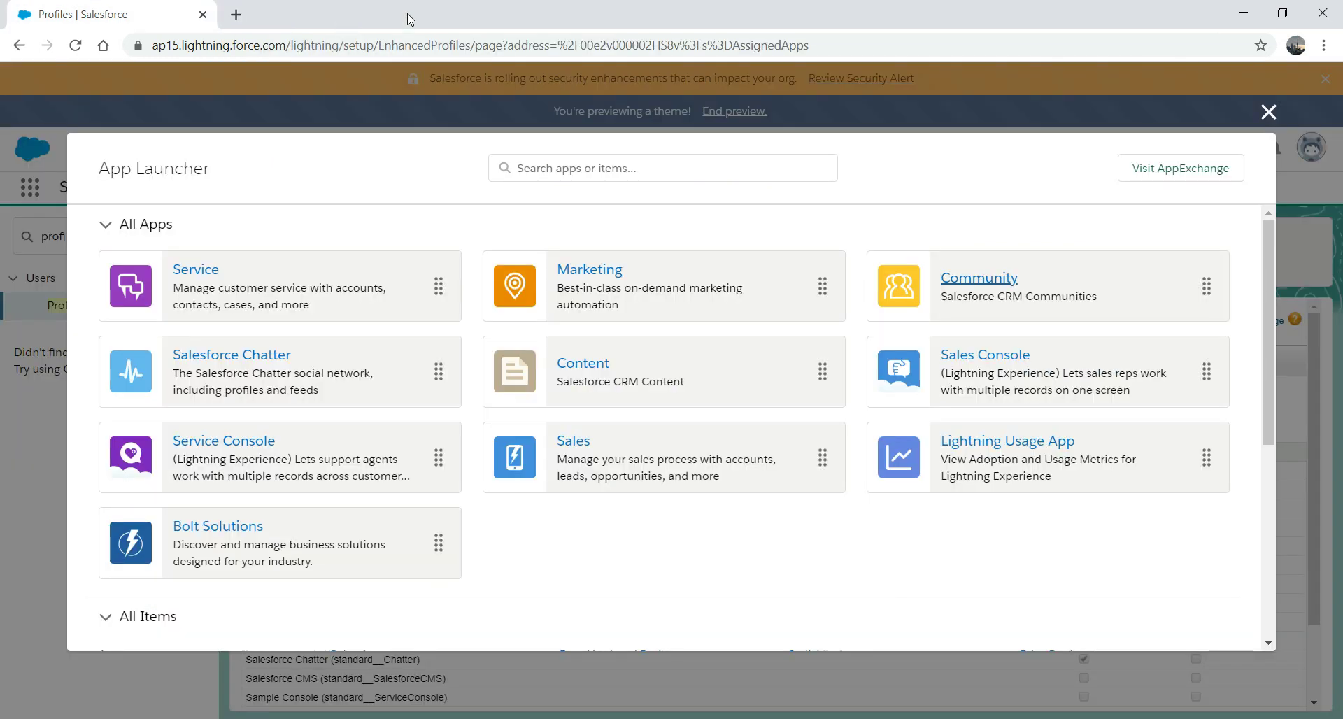
pyautogui.click(1267, 110)
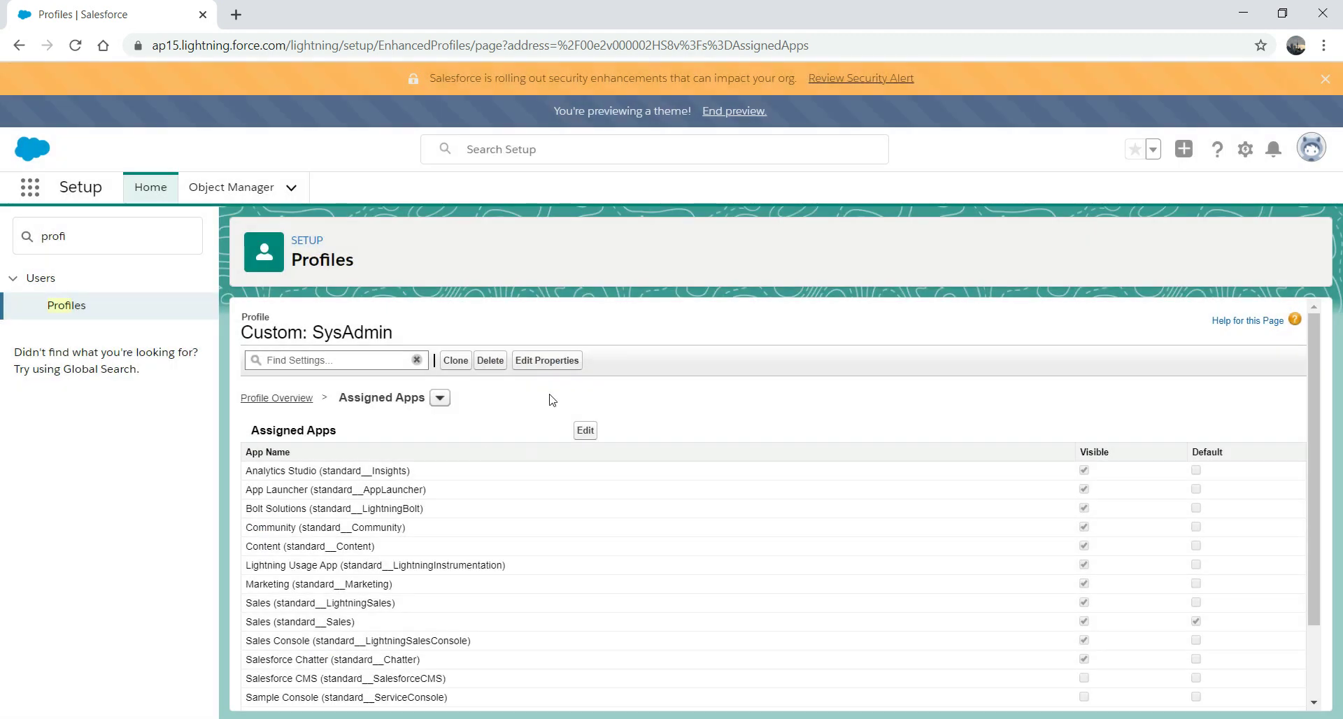
# Compare the available apps with the profile's assigned apps, and view the Visible and Default editing options without saving.
pyautogui.click(30, 187)
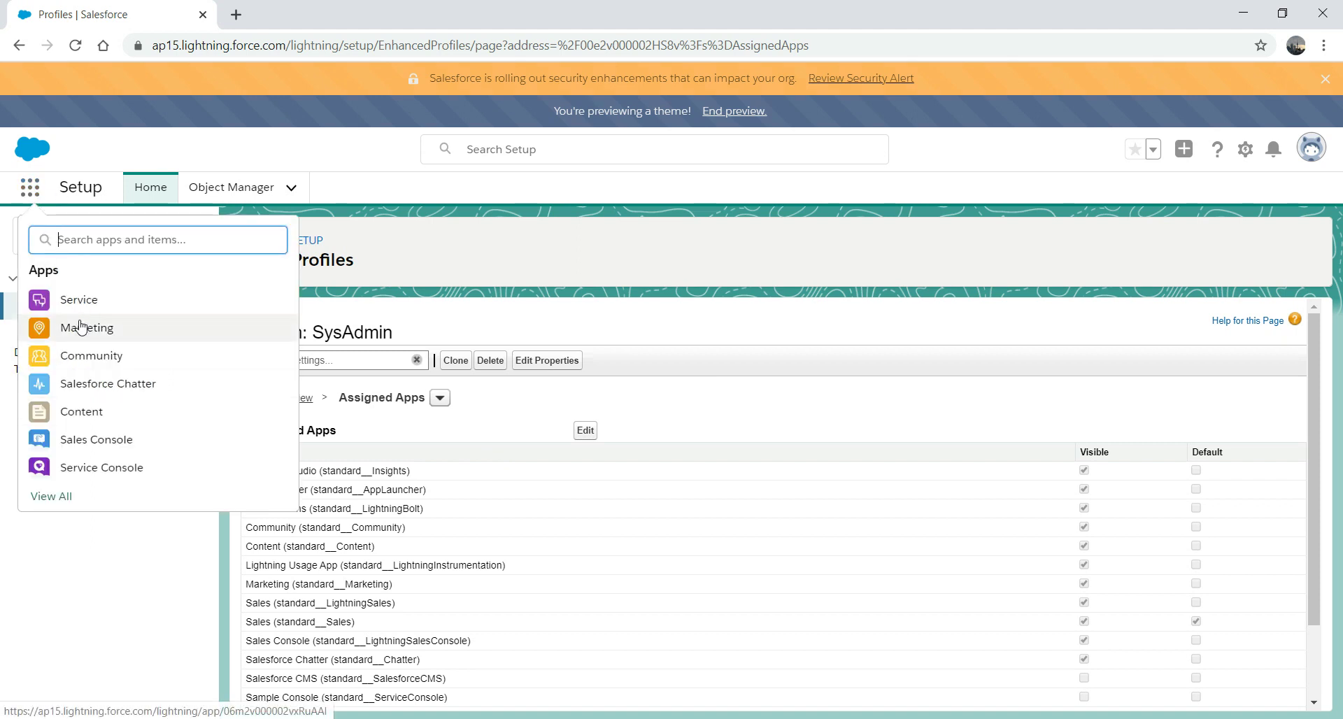
pyautogui.click(776, 398)
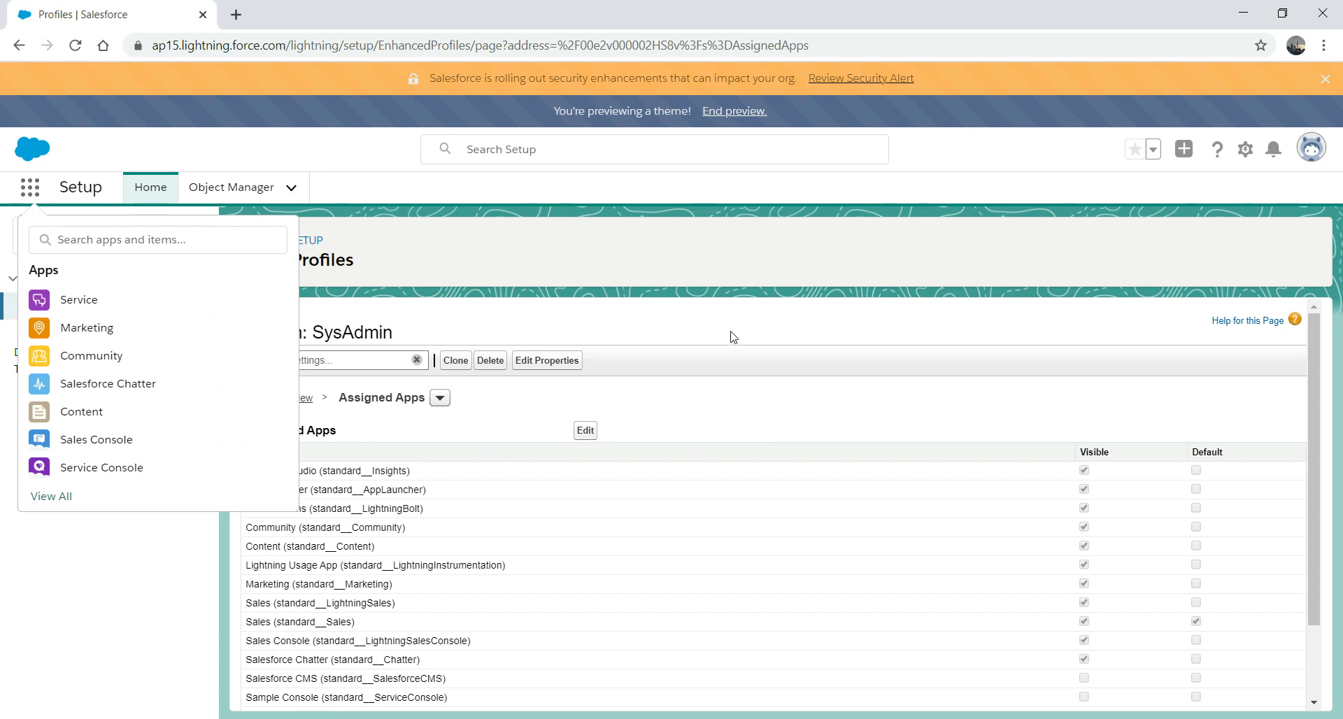
pyautogui.click(29, 187)
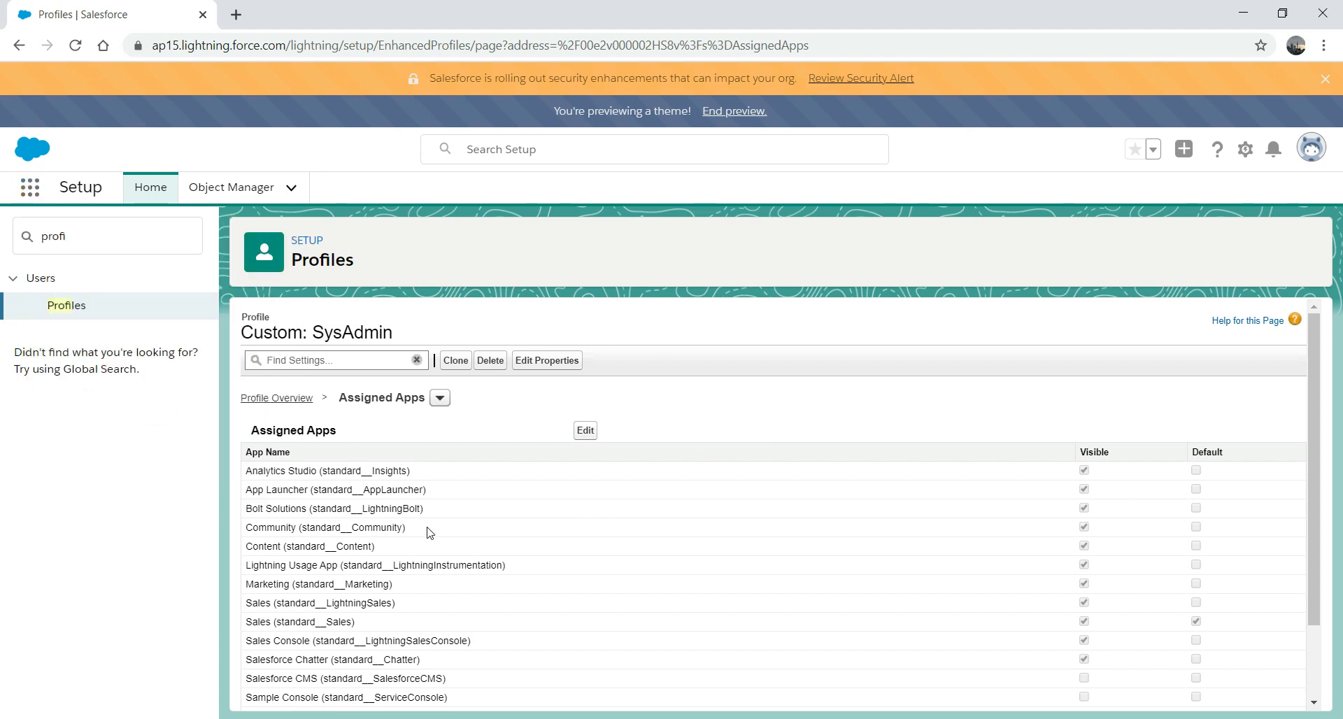
pyautogui.click(586, 432)
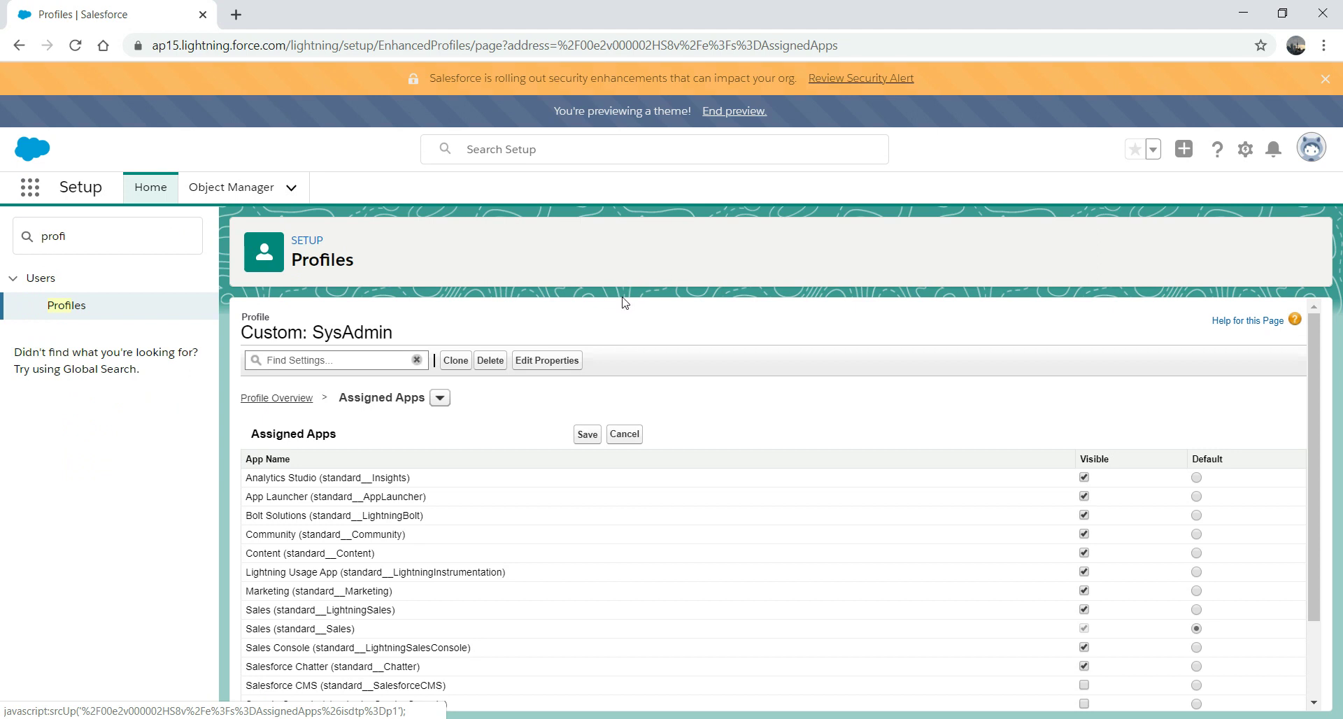
pyautogui.click(624, 435)
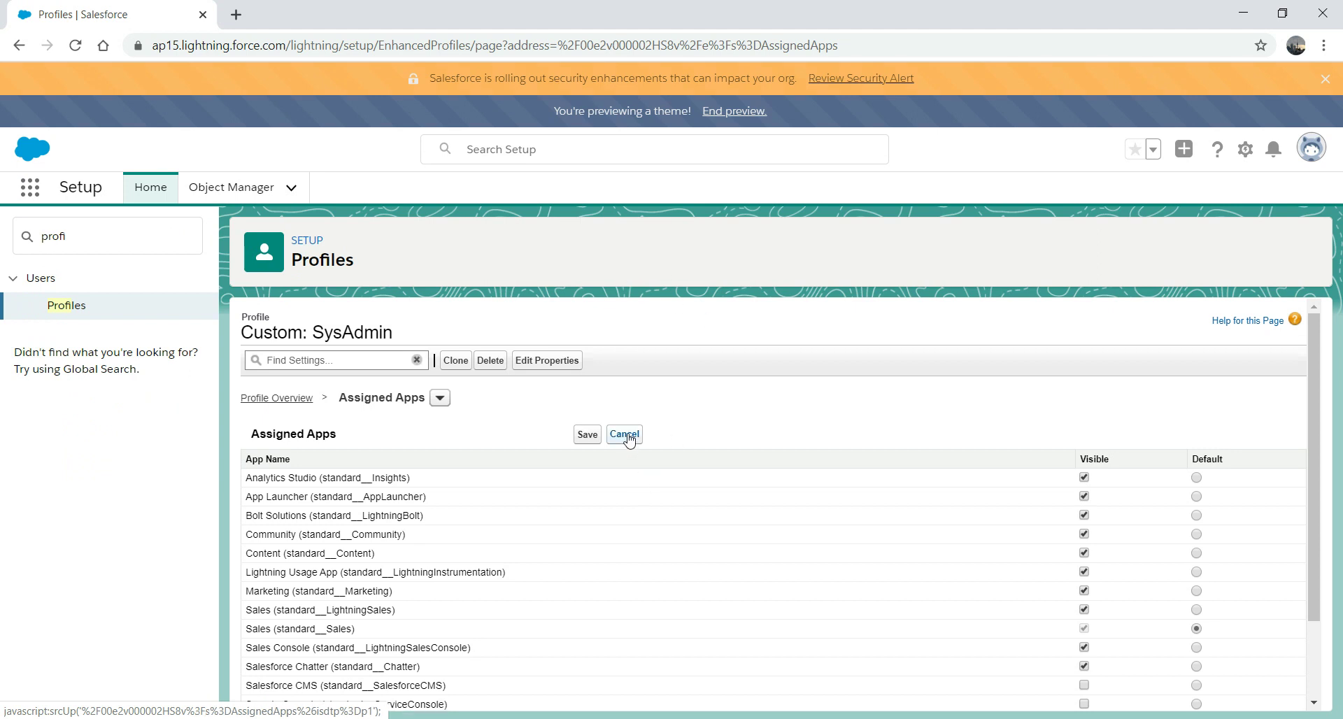
# Search the setup pages for "user" and open the Users list.
pyautogui.doubleClick(72, 234)
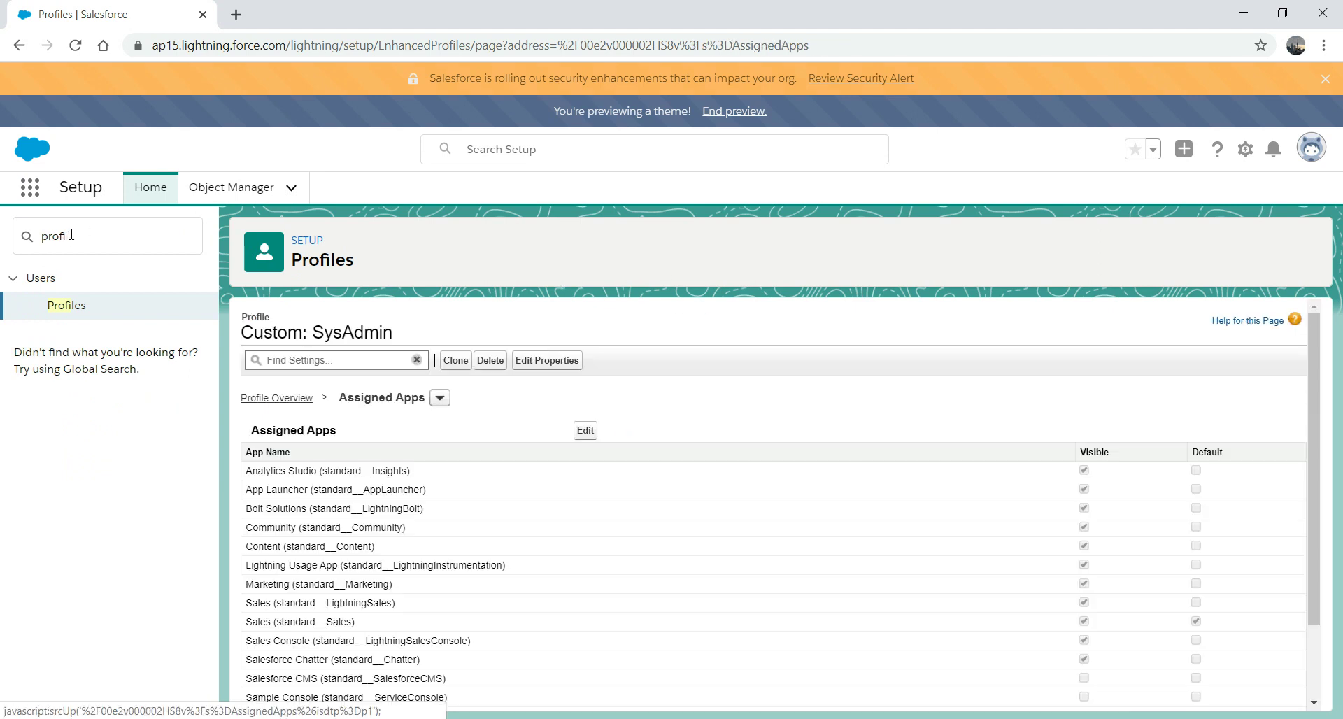
pyautogui.write('user')
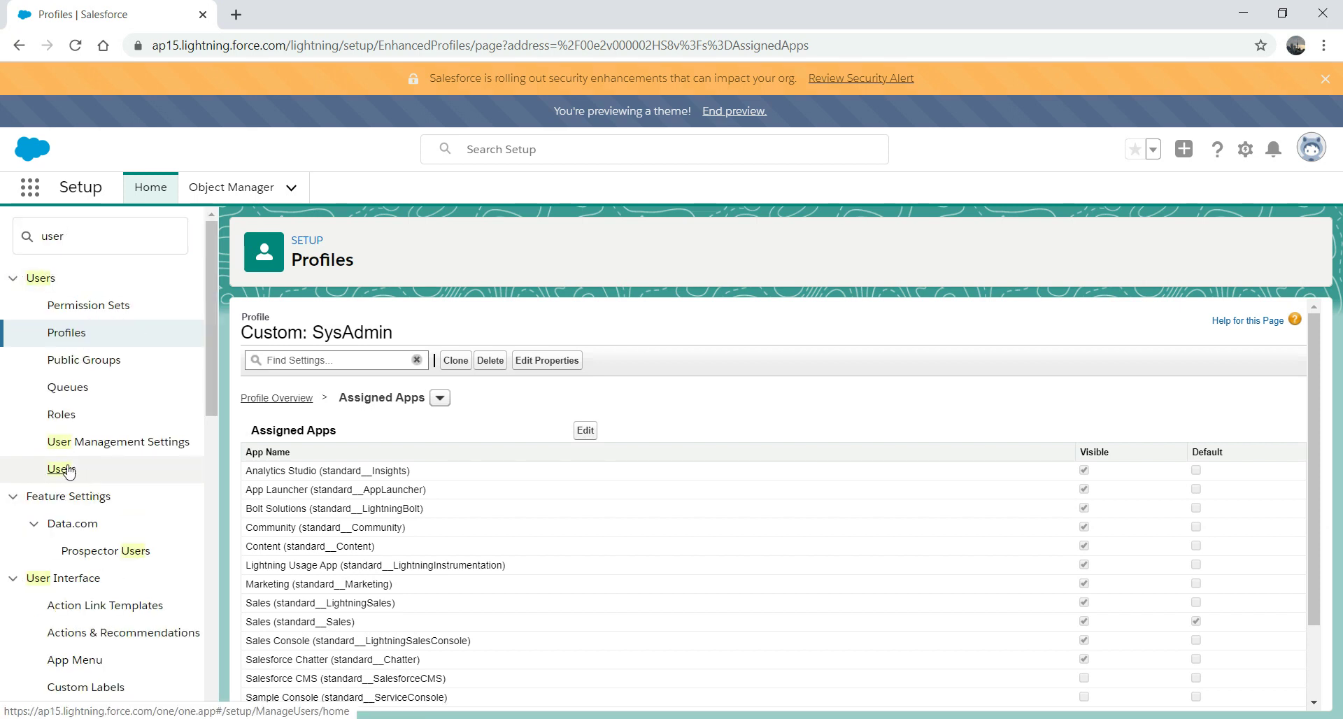
pyautogui.click(63, 468)
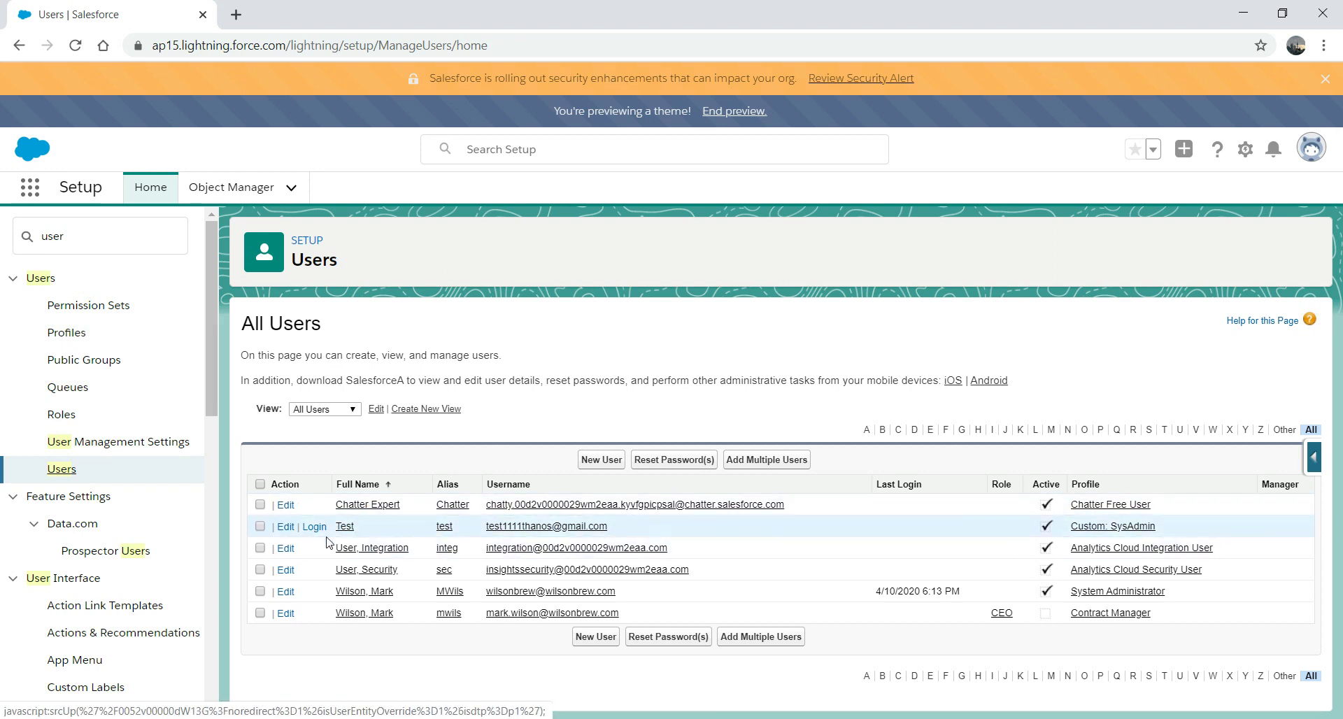
# Search the setup pages for "login" and open Login Access Policies to view the administrator login setting.
pyautogui.doubleClick(70, 238)
pyautogui.write('login')
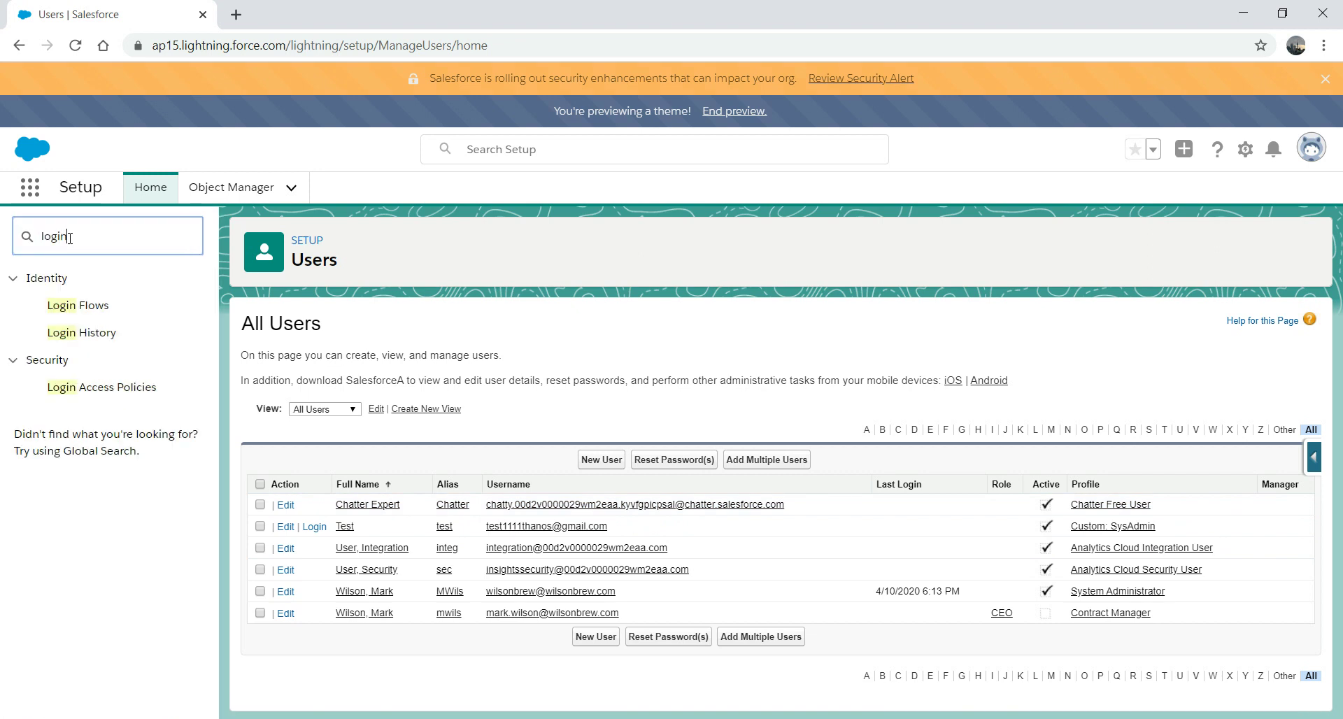
pyautogui.click(128, 391)
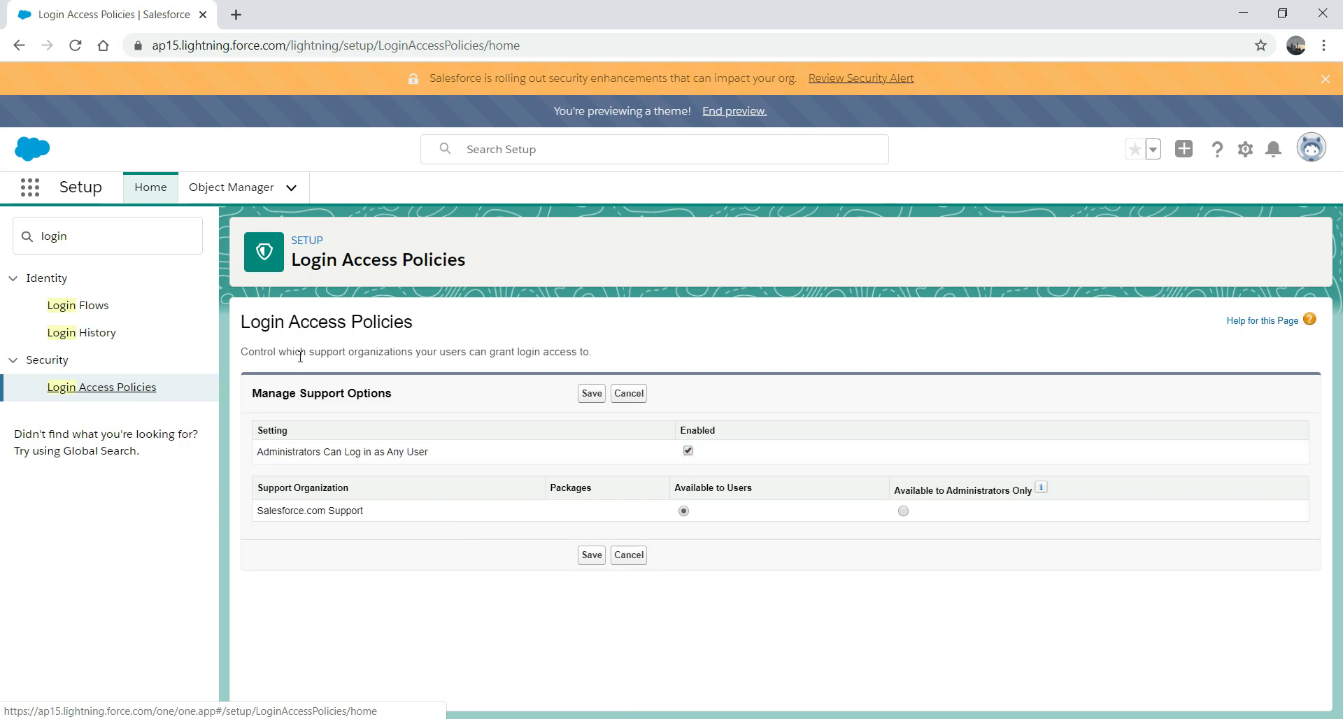
# Search the setup pages for "user", reopen the Users list, and log in as the Test user.
pyautogui.doubleClick(62, 238)
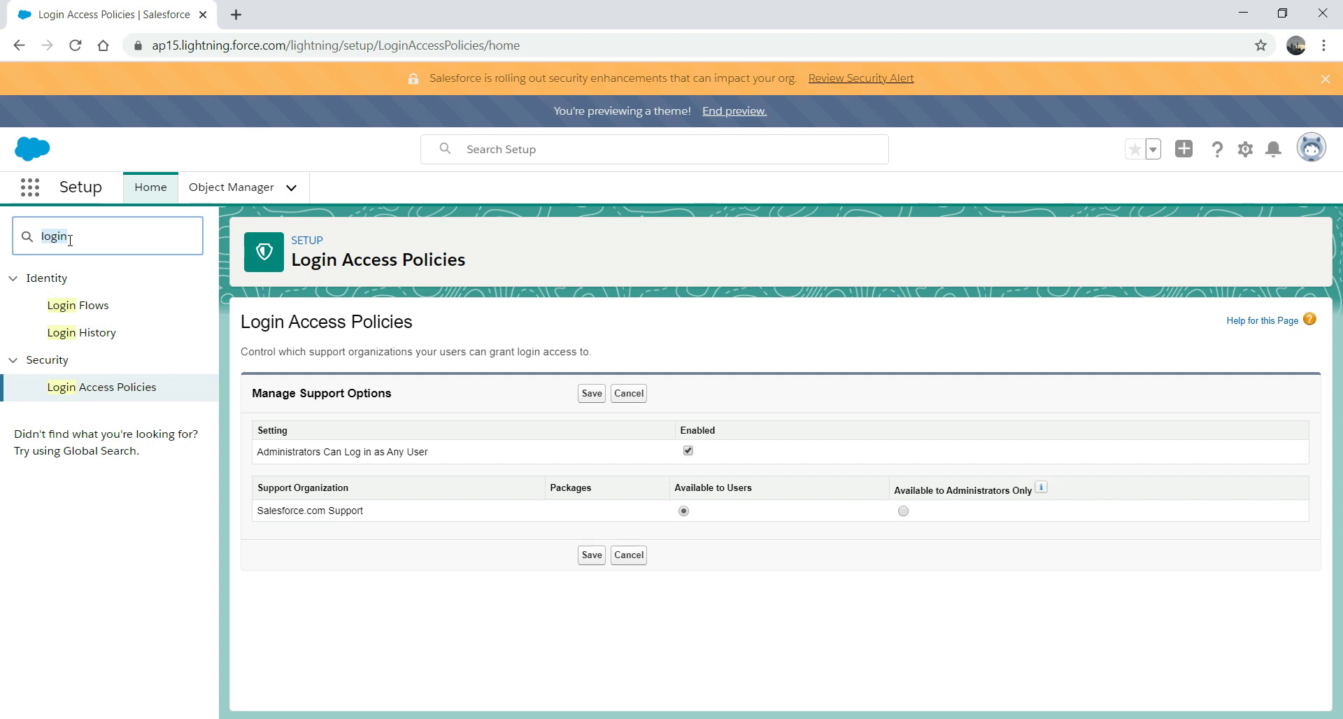
pyautogui.press('BackSpace')
pyautogui.write('user')
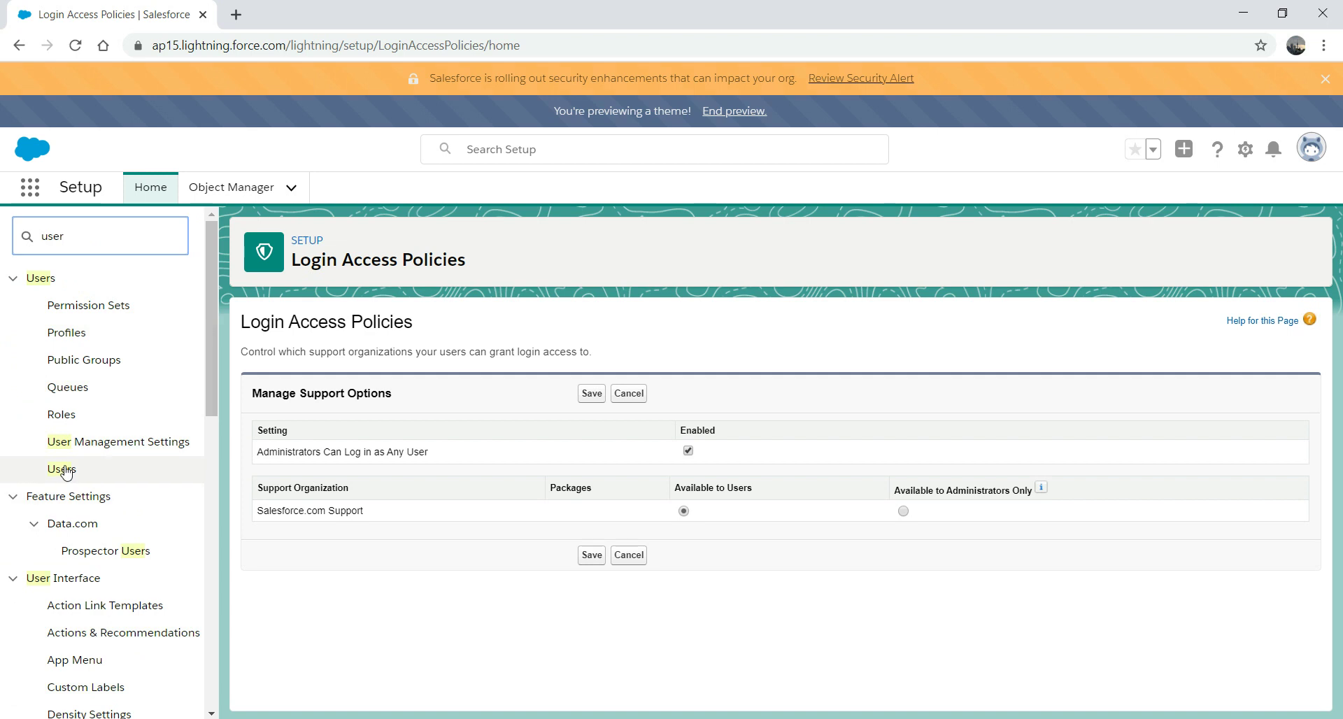
pyautogui.click(65, 468)
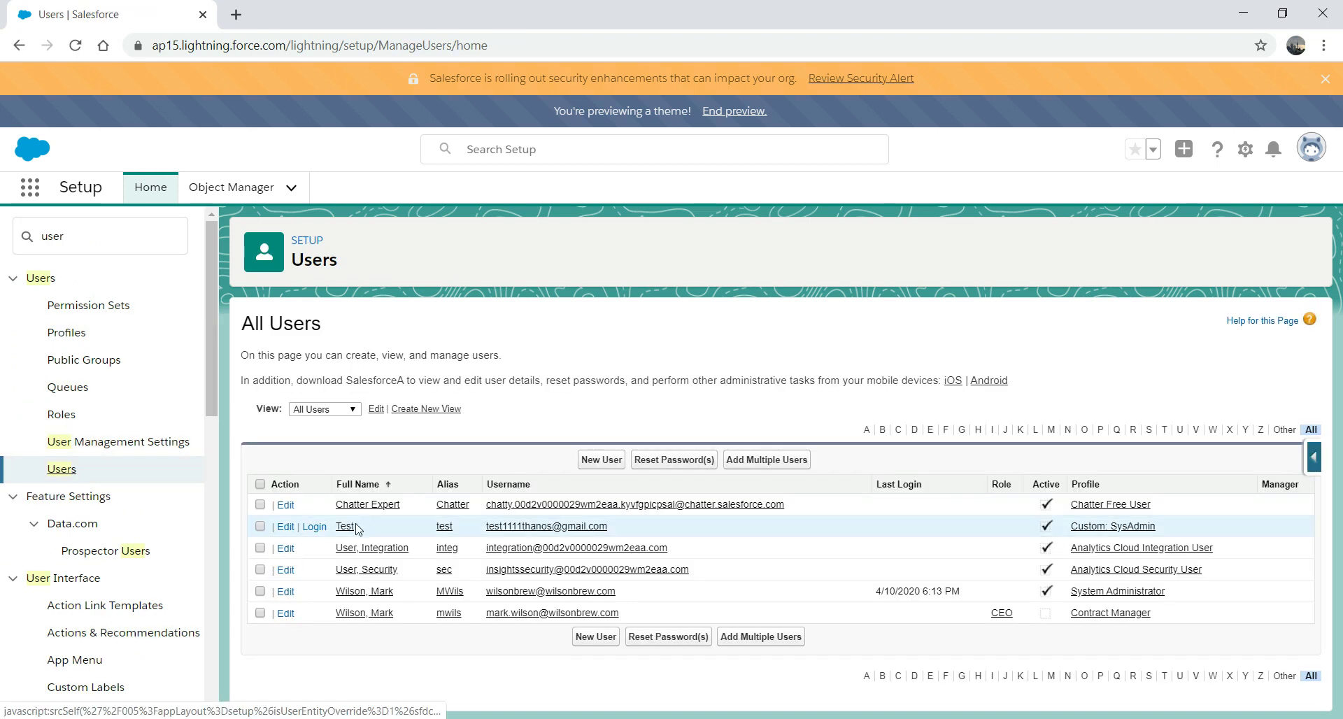
pyautogui.click(314, 526)
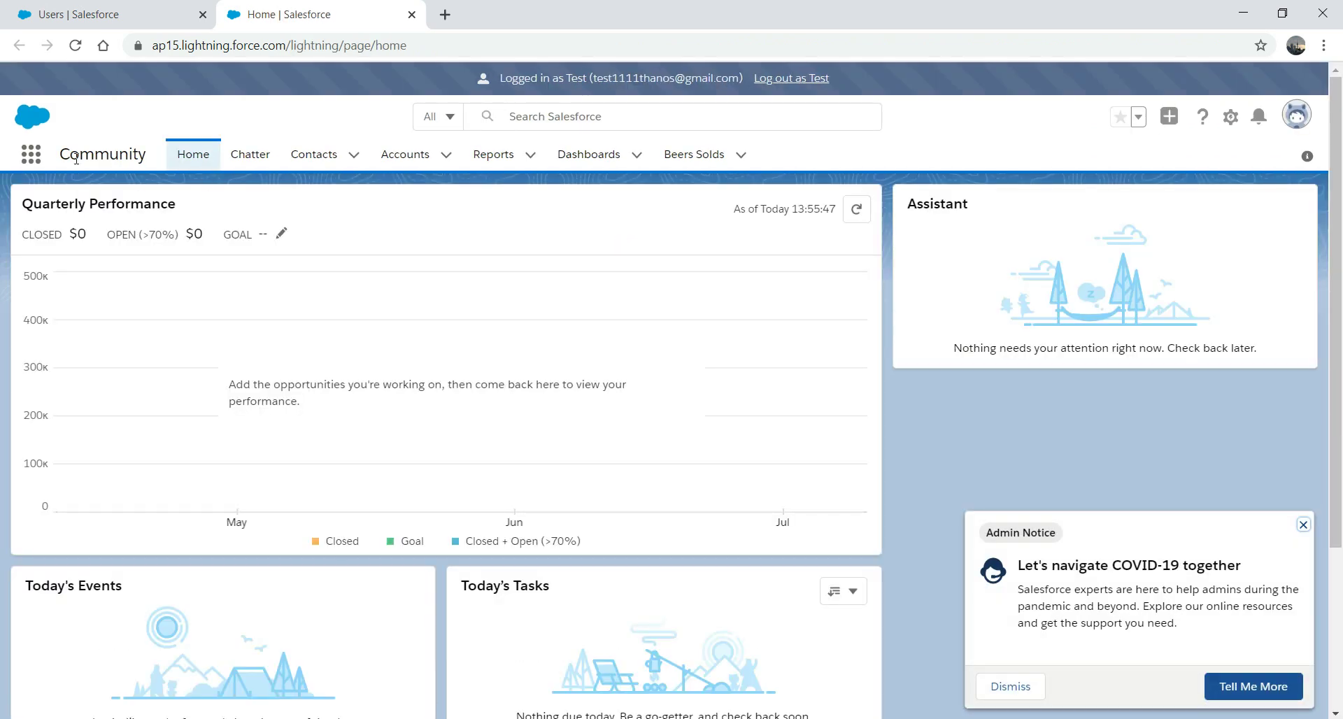
# Search the Test user's apps for "sales" and open the Sales app.
pyautogui.click(31, 156)
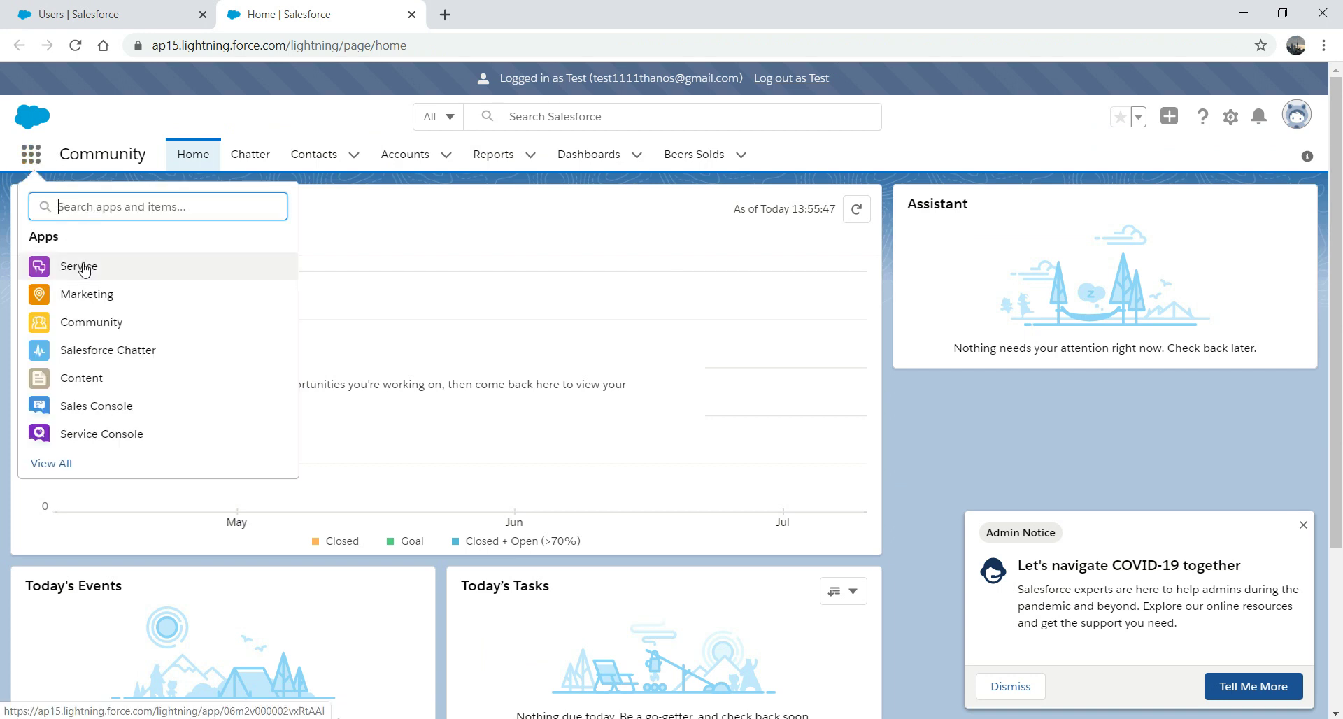
pyautogui.write('sales')
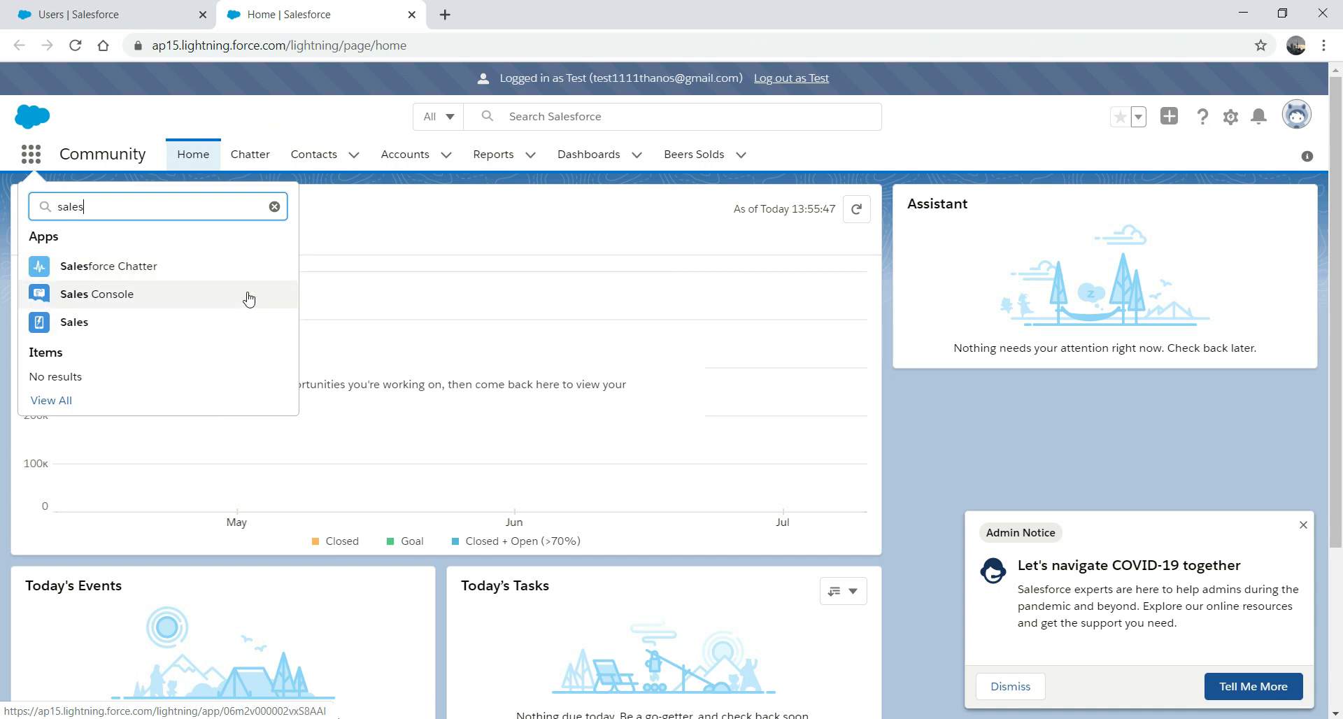
pyautogui.click(99, 326)
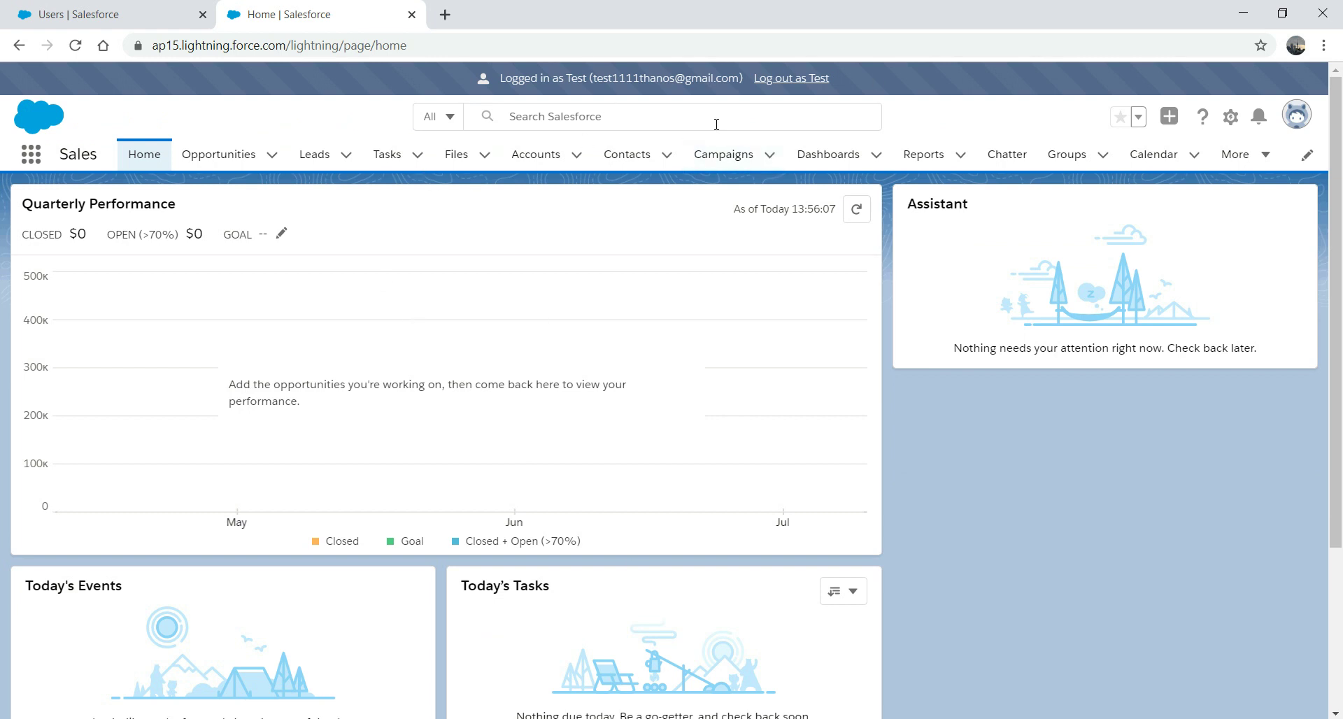
# Log out of the Test user's session, return to Setup, and open the Assigned Apps settings of the Custom: SysAdmin profile.
pyautogui.click(1299, 119)
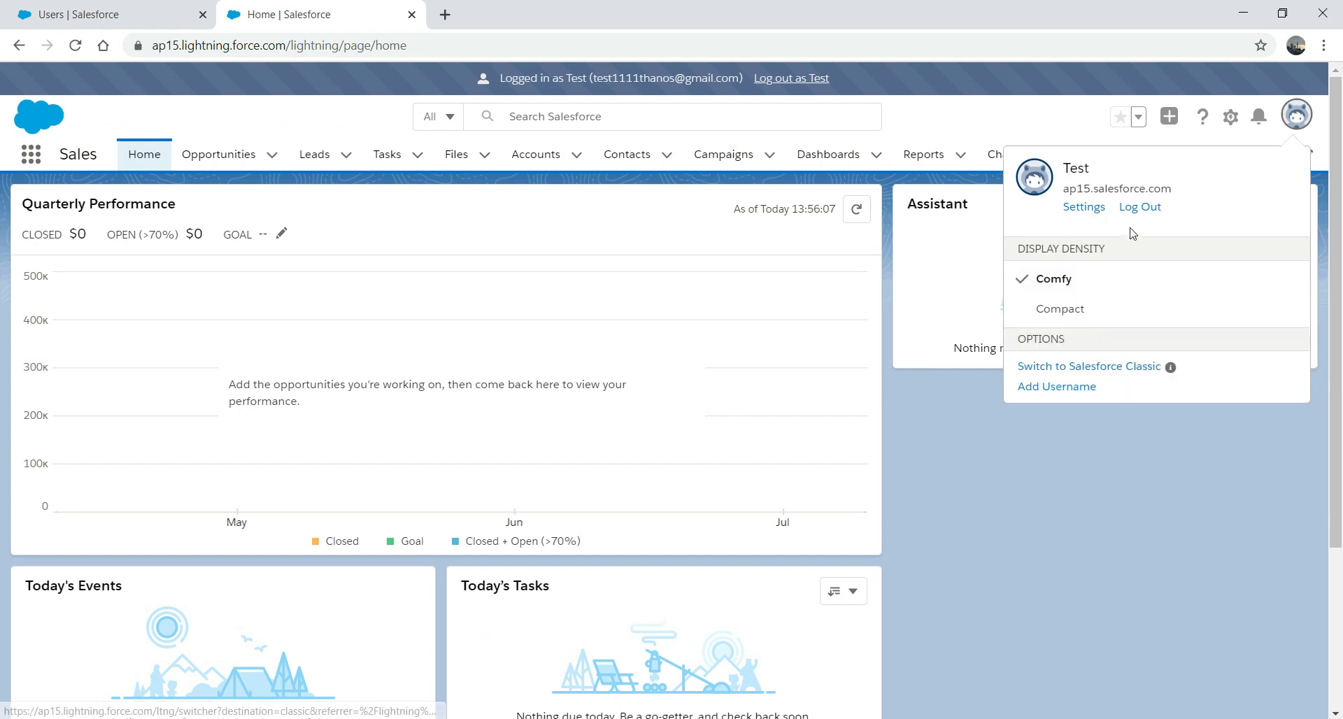
pyautogui.click(1137, 207)
pyautogui.click(128, 16)
pyautogui.doubleClick(113, 237)
pyautogui.write('profile')
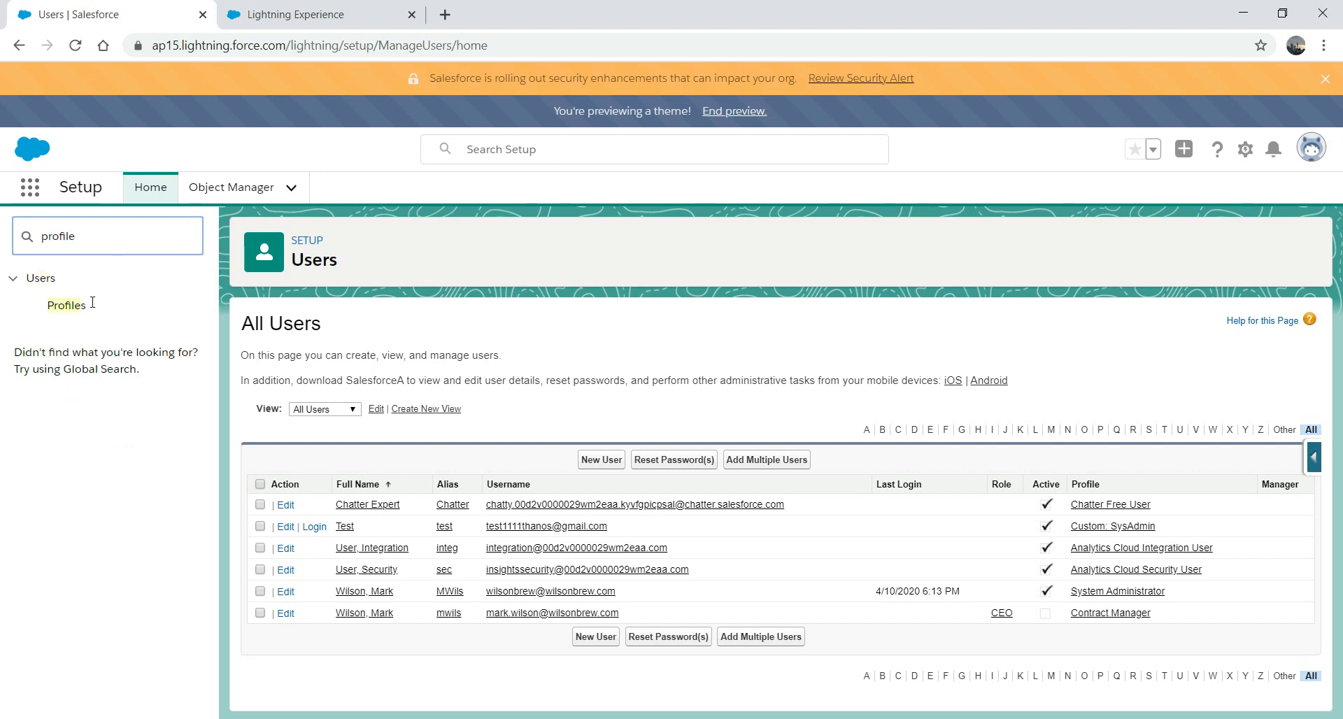
pyautogui.click(77, 312)
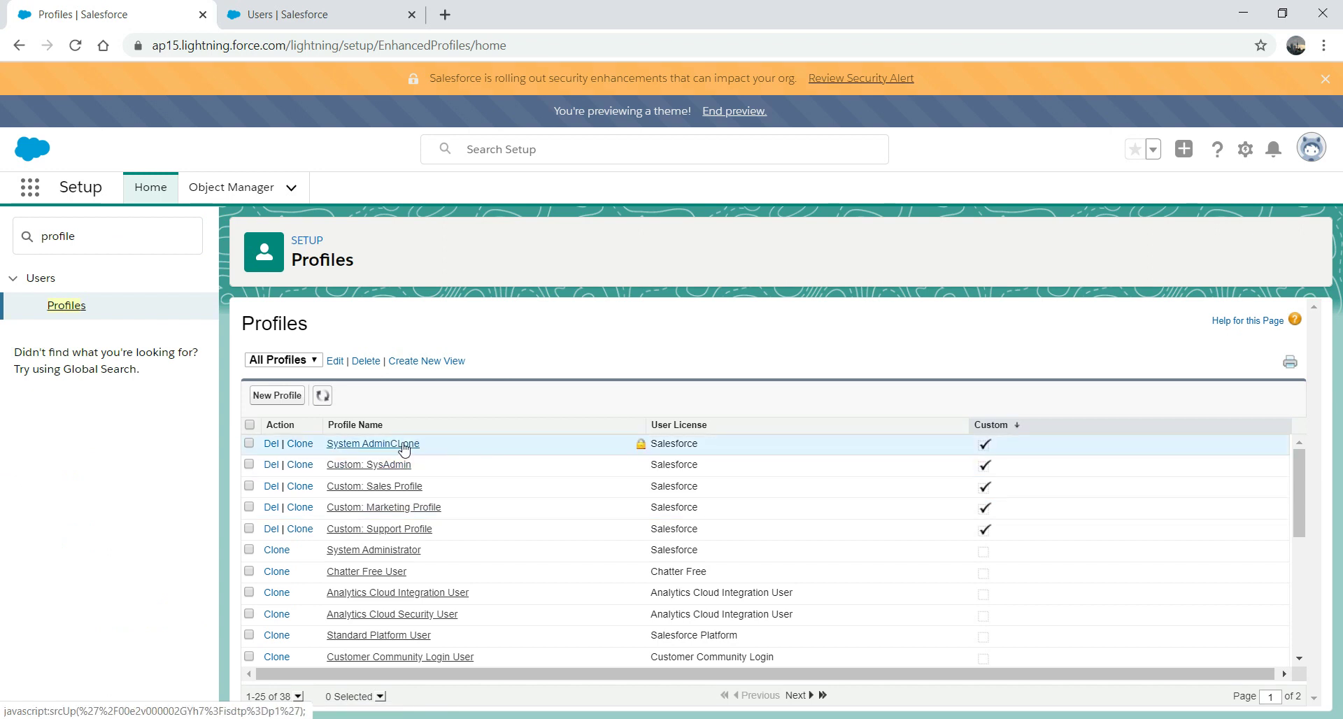
pyautogui.click(355, 465)
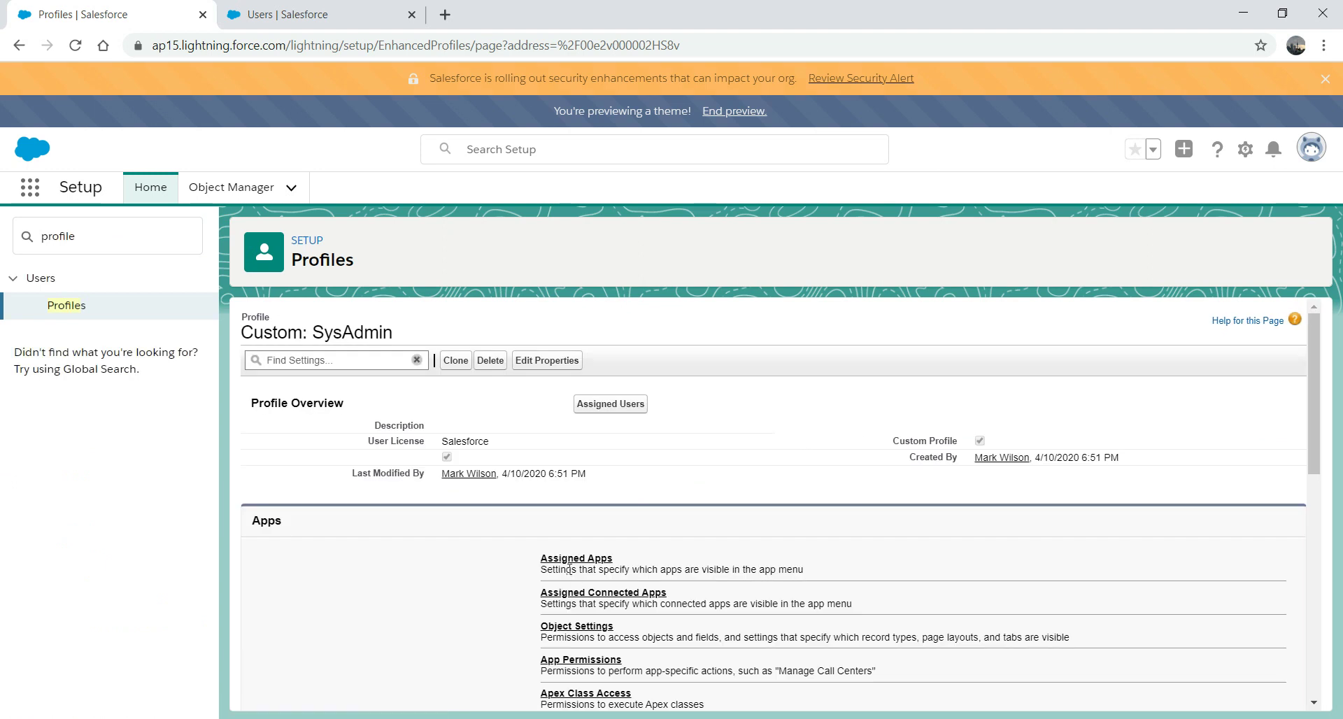
pyautogui.click(570, 561)
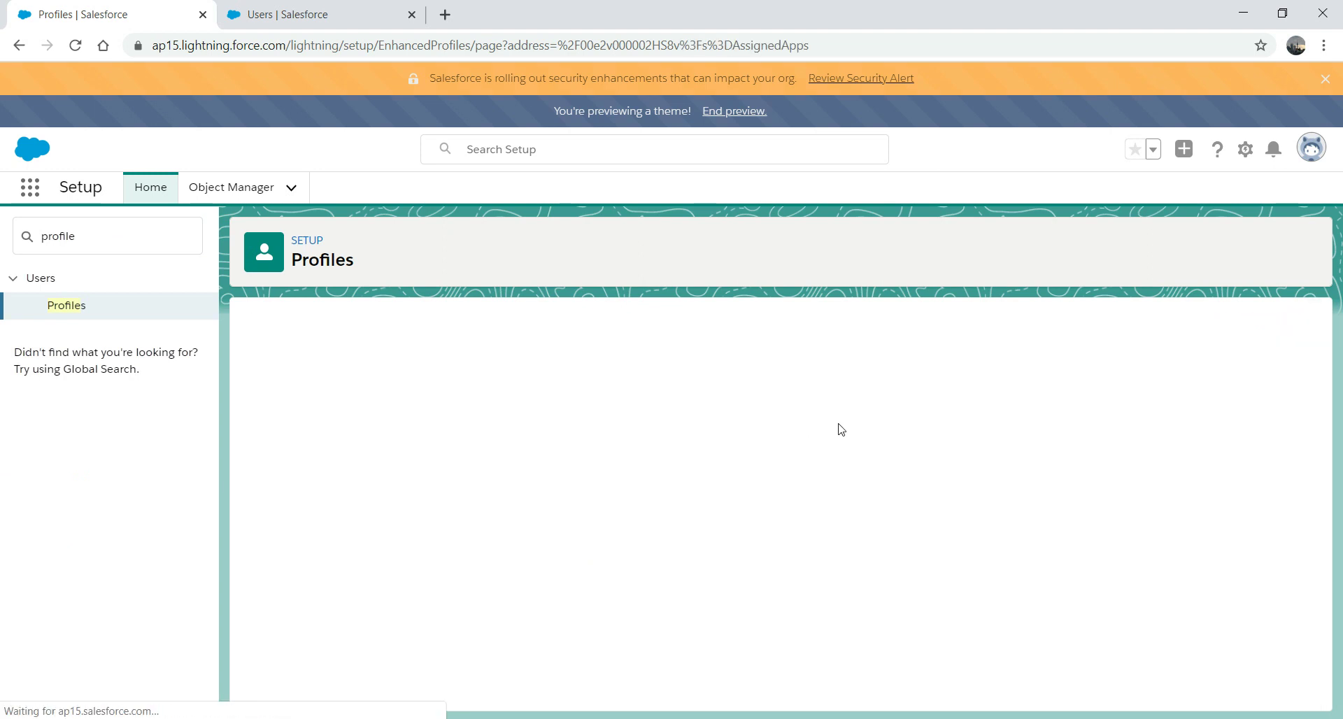
# Make the Community app not visible for the Custom: SysAdmin profile and save the assigned apps.
pyautogui.click(586, 430)
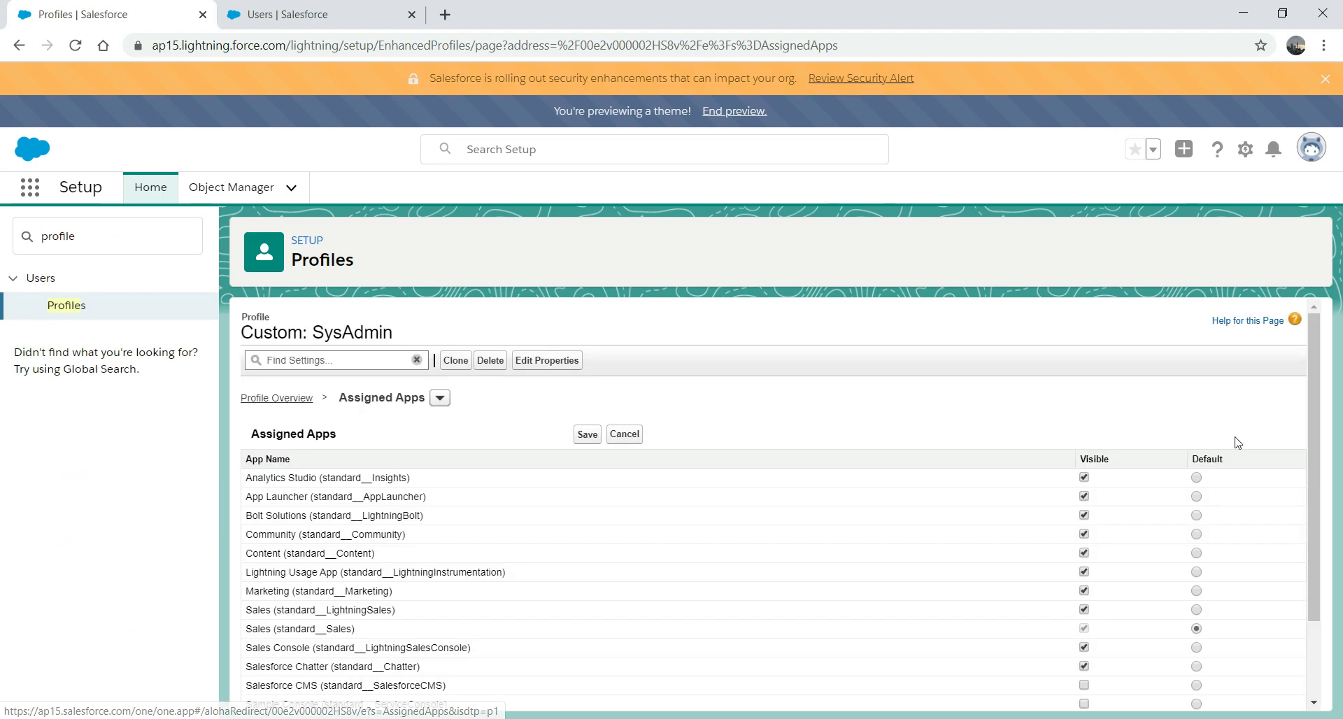
pyautogui.click(1084, 534)
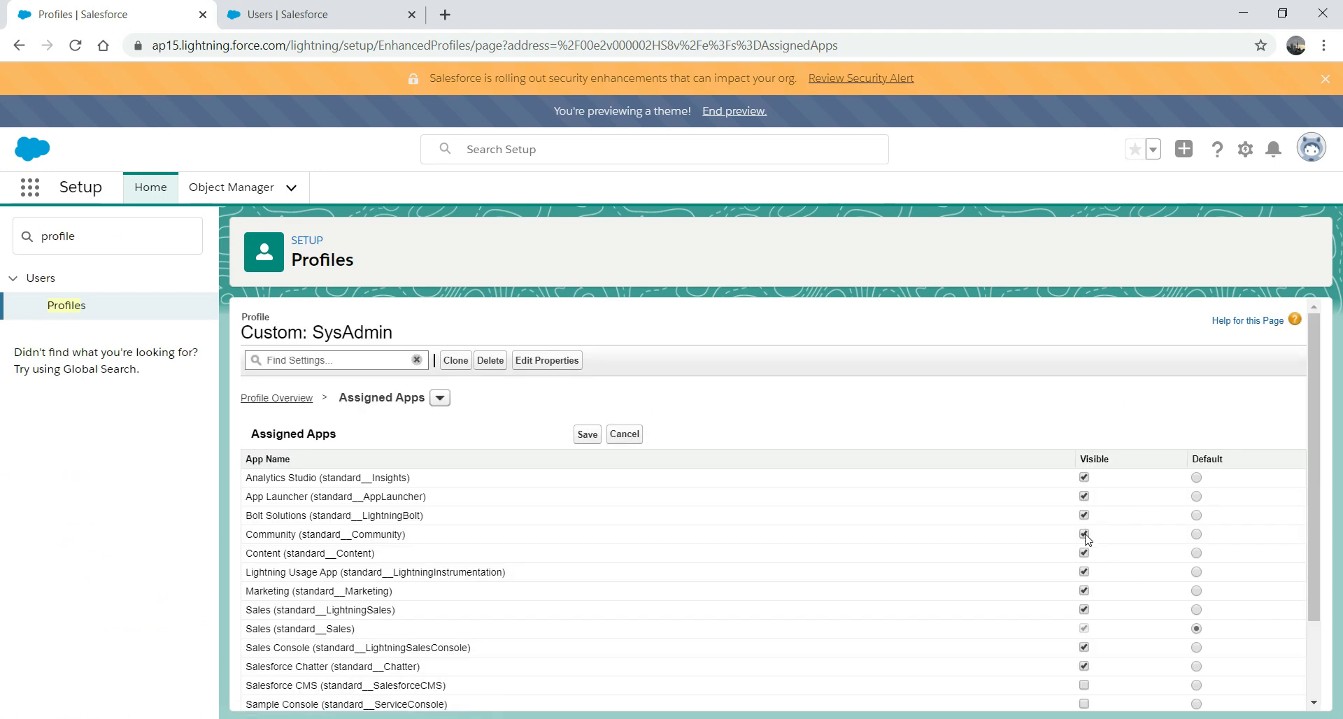
pyautogui.click(586, 434)
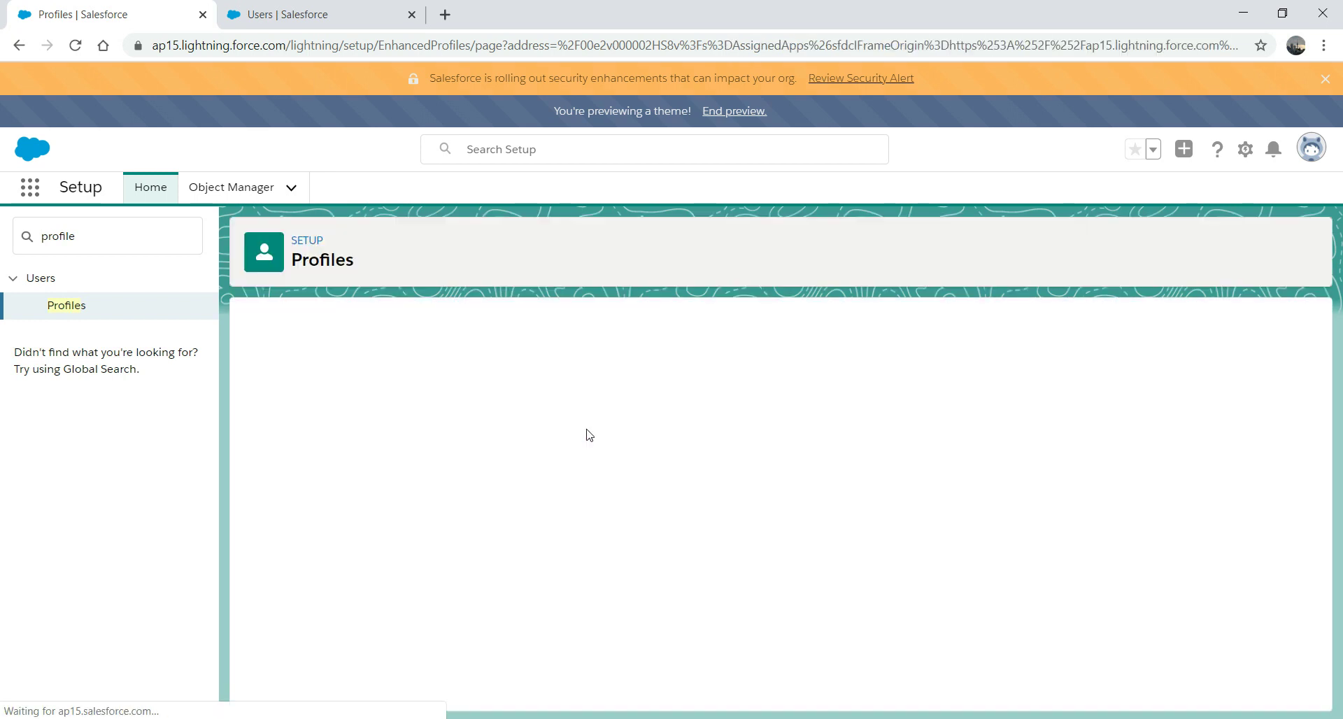
# Find the Users list in Setup by searching for "user" and log in as the Test user again.
pyautogui.click(111, 230)
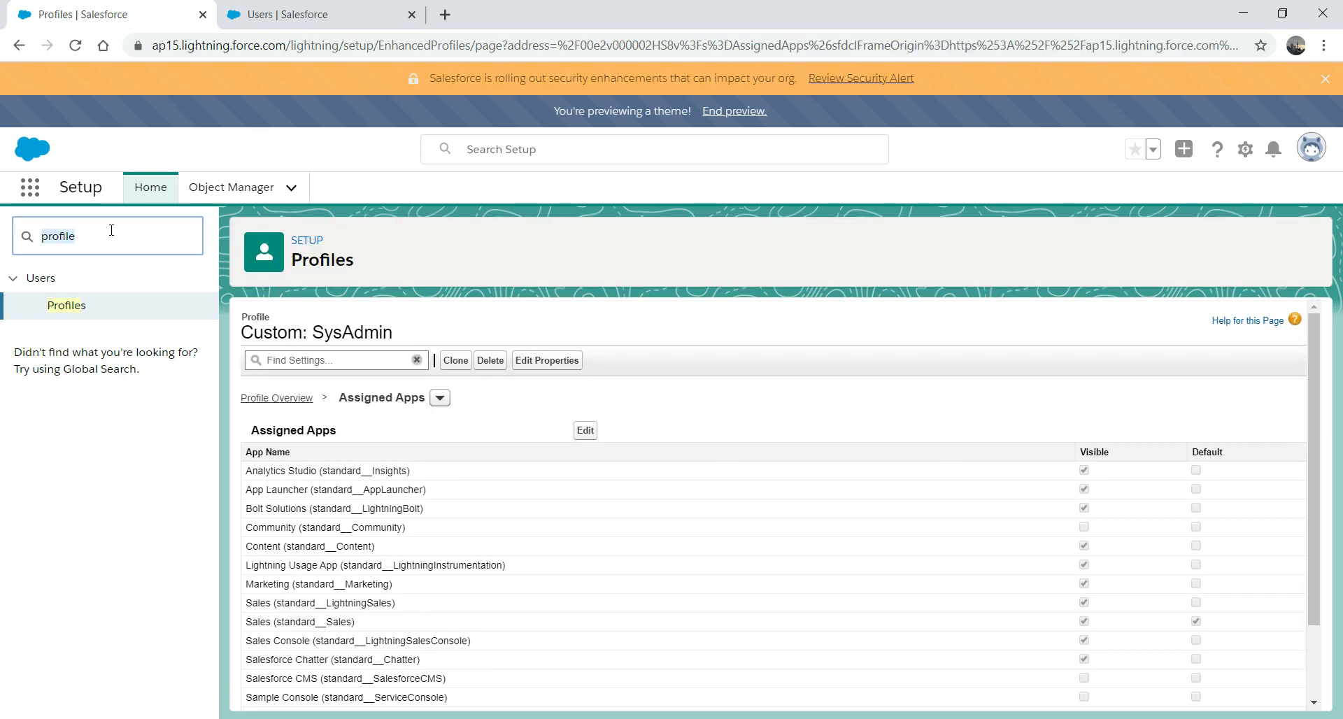
pyautogui.write('user')
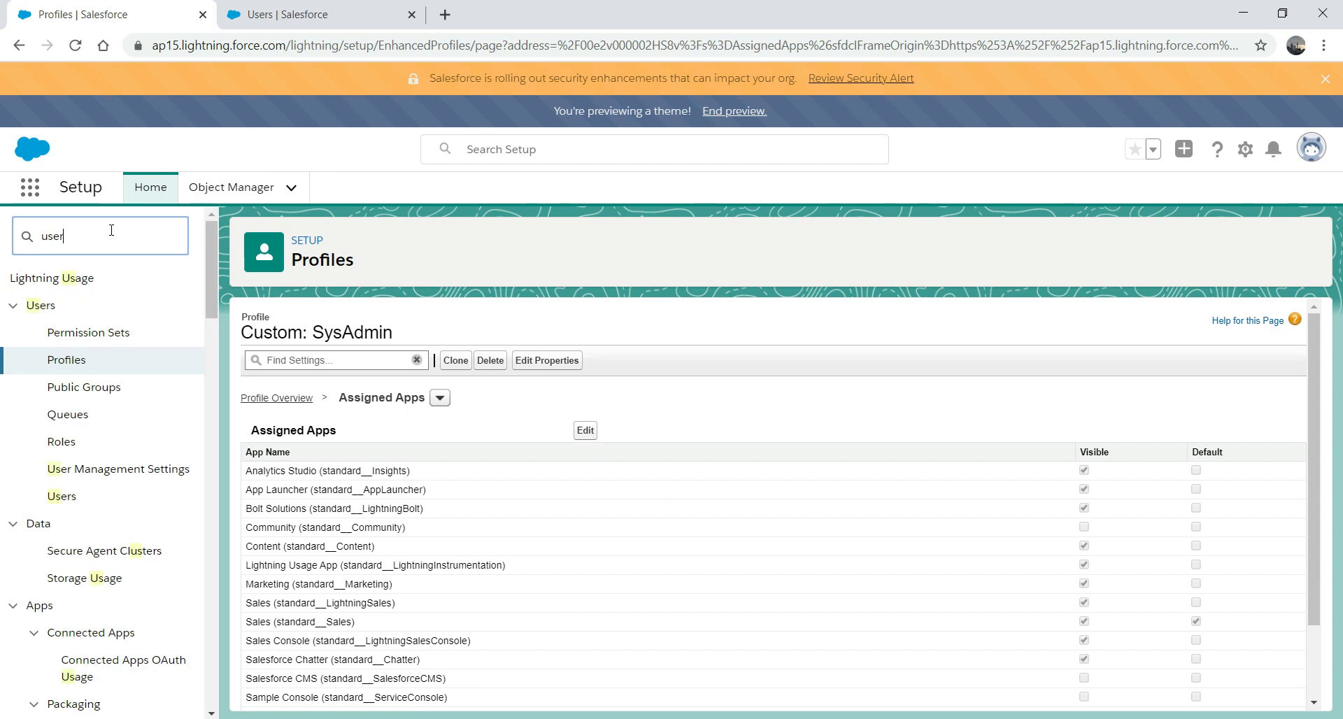
pyautogui.click(62, 470)
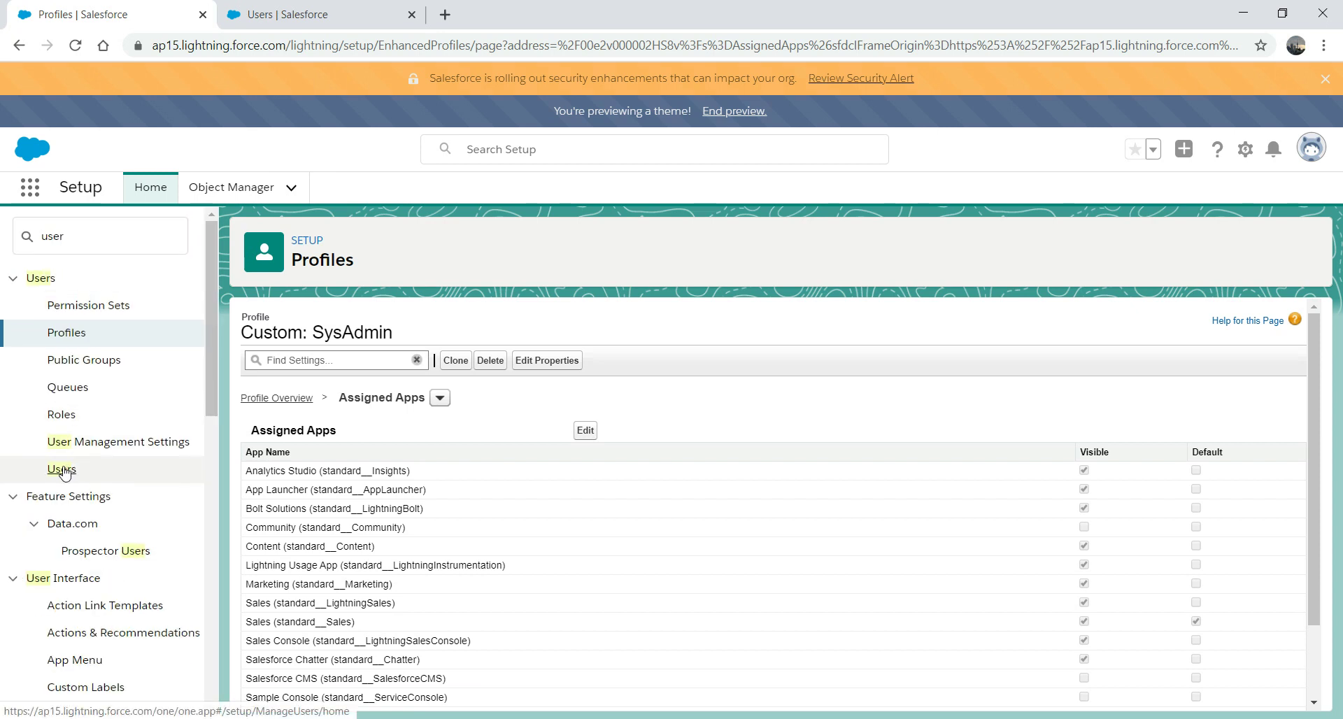
pyautogui.click(308, 527)
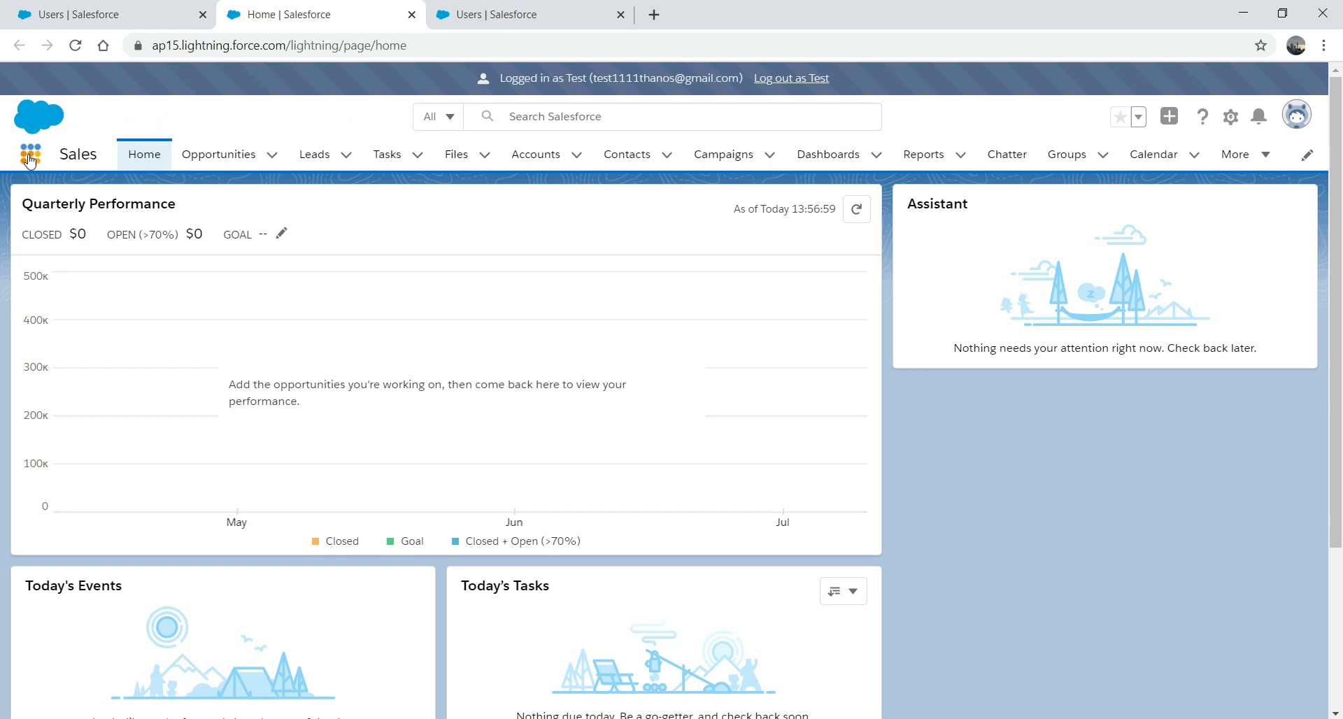
# Search the Test user's apps for "com" and examine the full list of available apps for Community.
pyautogui.click(30, 159)
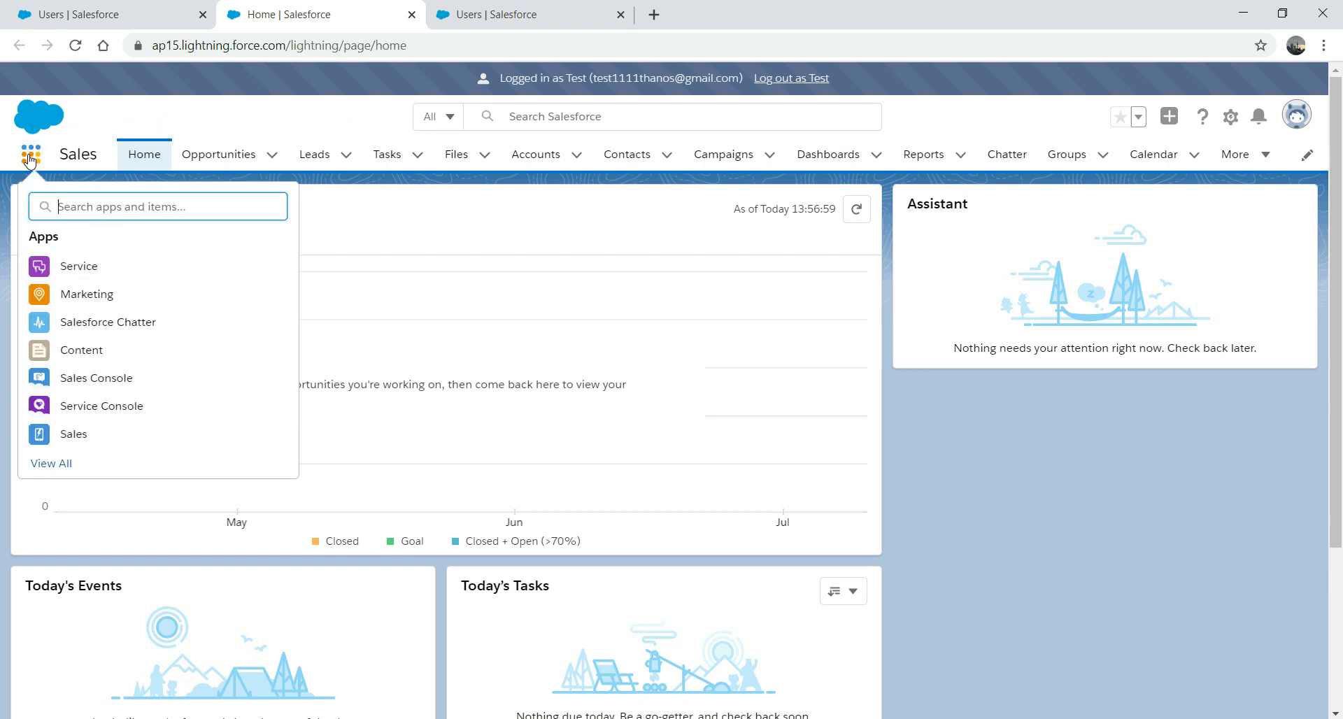
pyautogui.write('com')
pyautogui.click(63, 343)
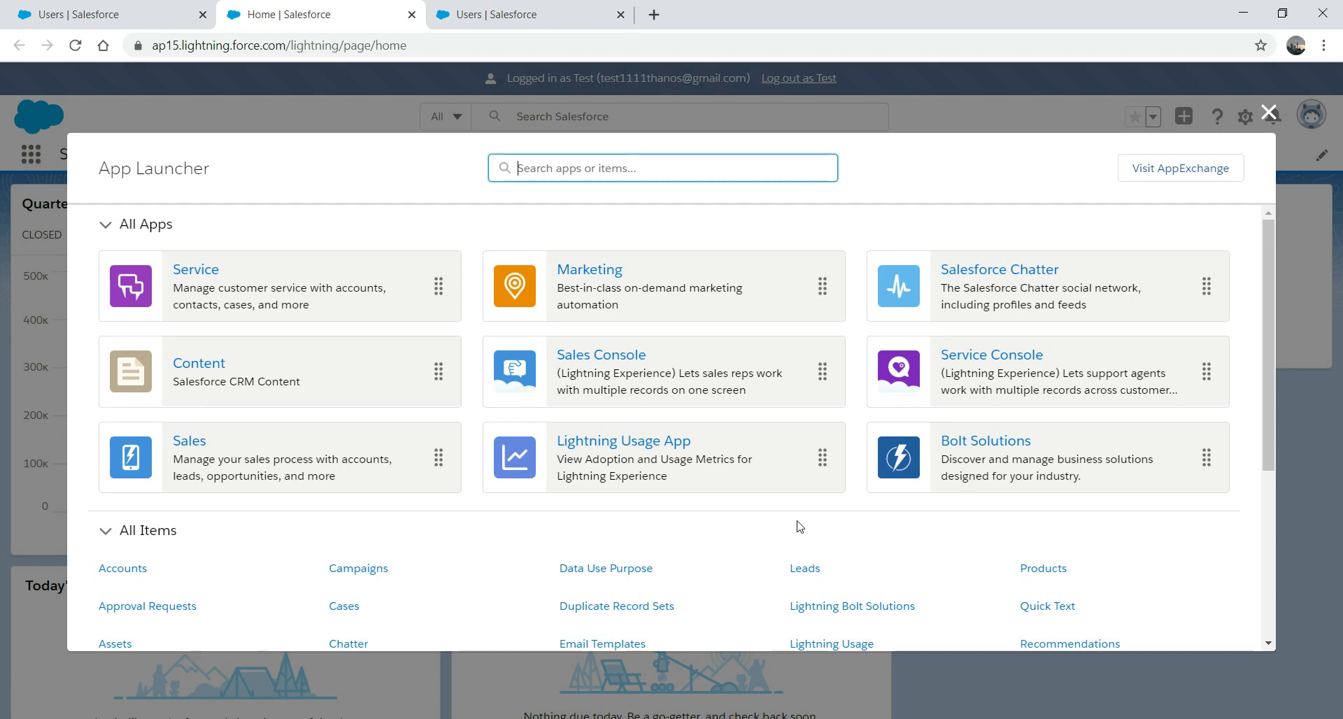
pyautogui.click(1268, 112)
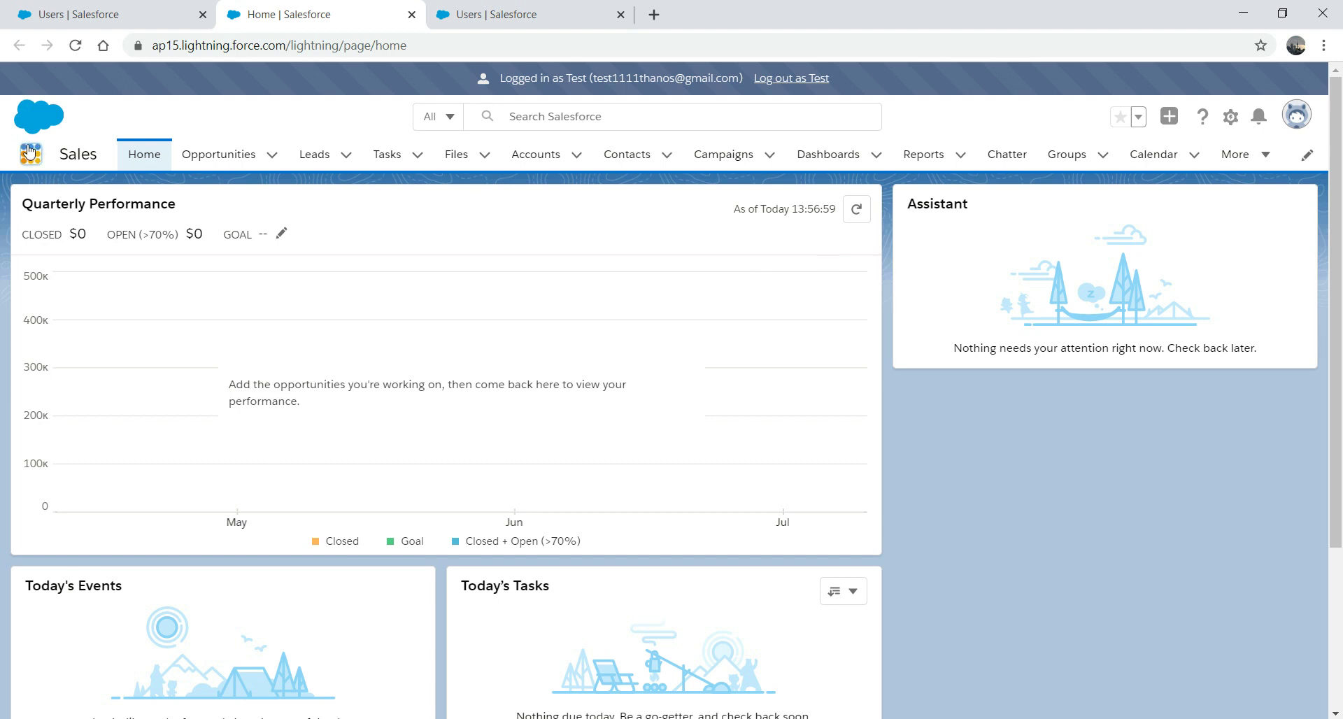
pyautogui.click(47, 158)
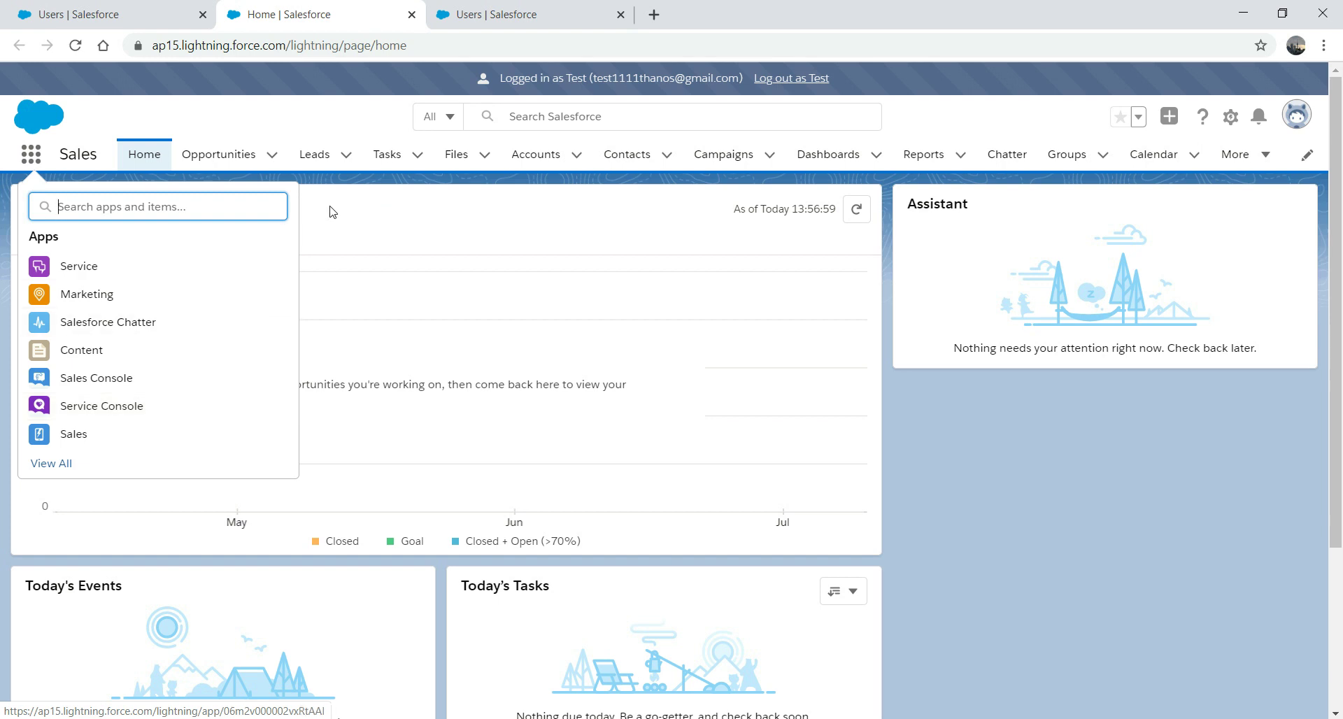
pyautogui.click(218, 114)
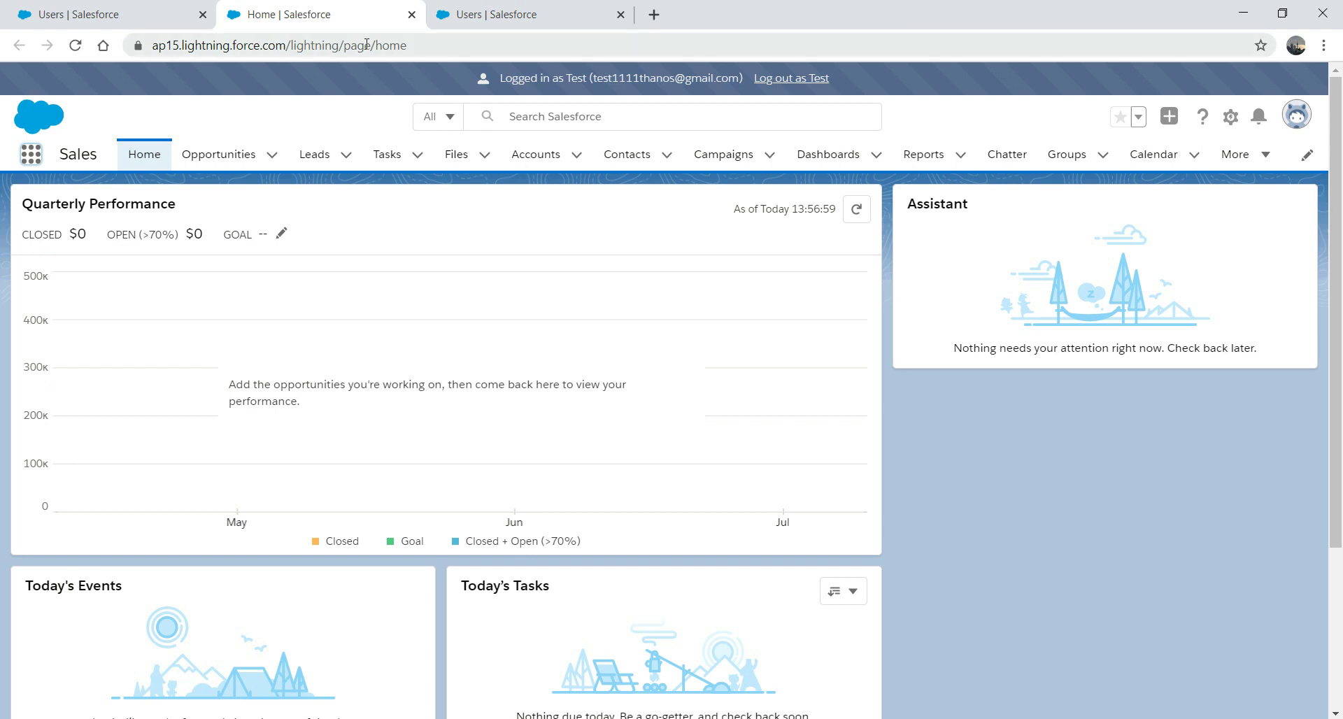
# Log out of the Test user's session, search the setup pages for "pro", and open the Custom: SysAdmin profile.
pyautogui.click(1296, 116)
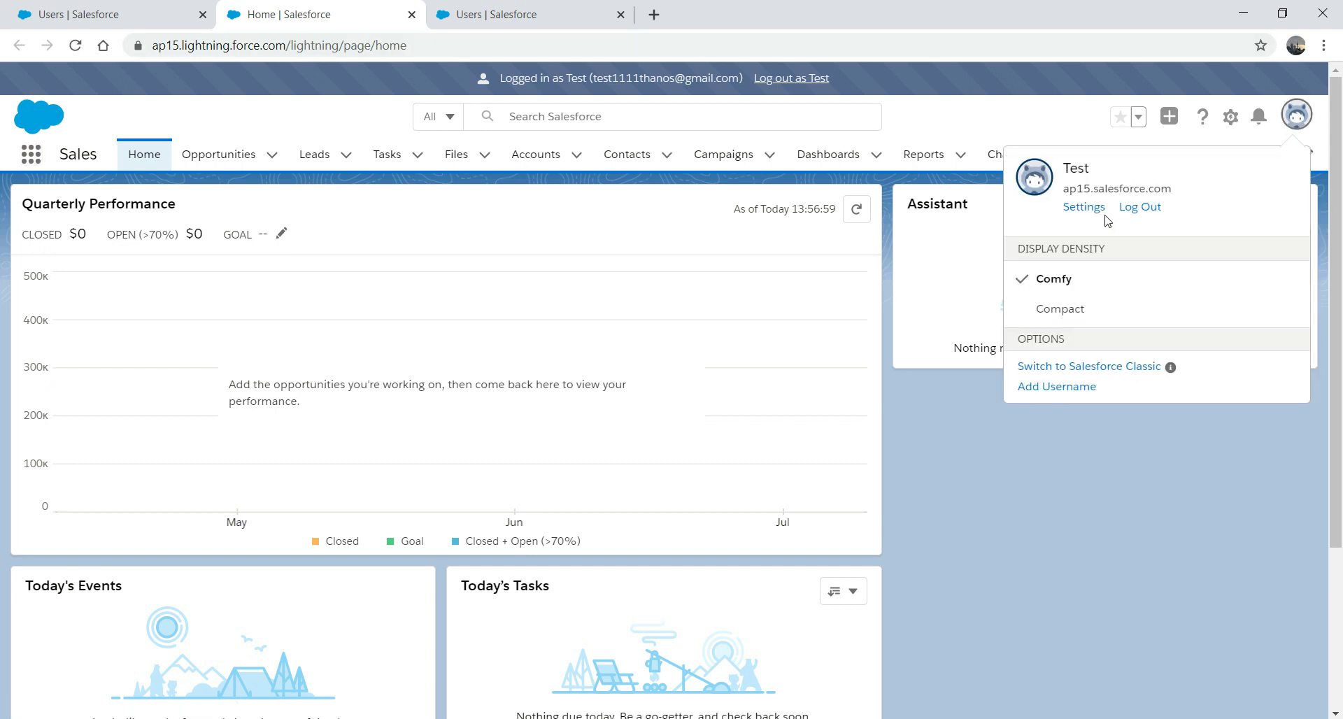
pyautogui.click(1140, 207)
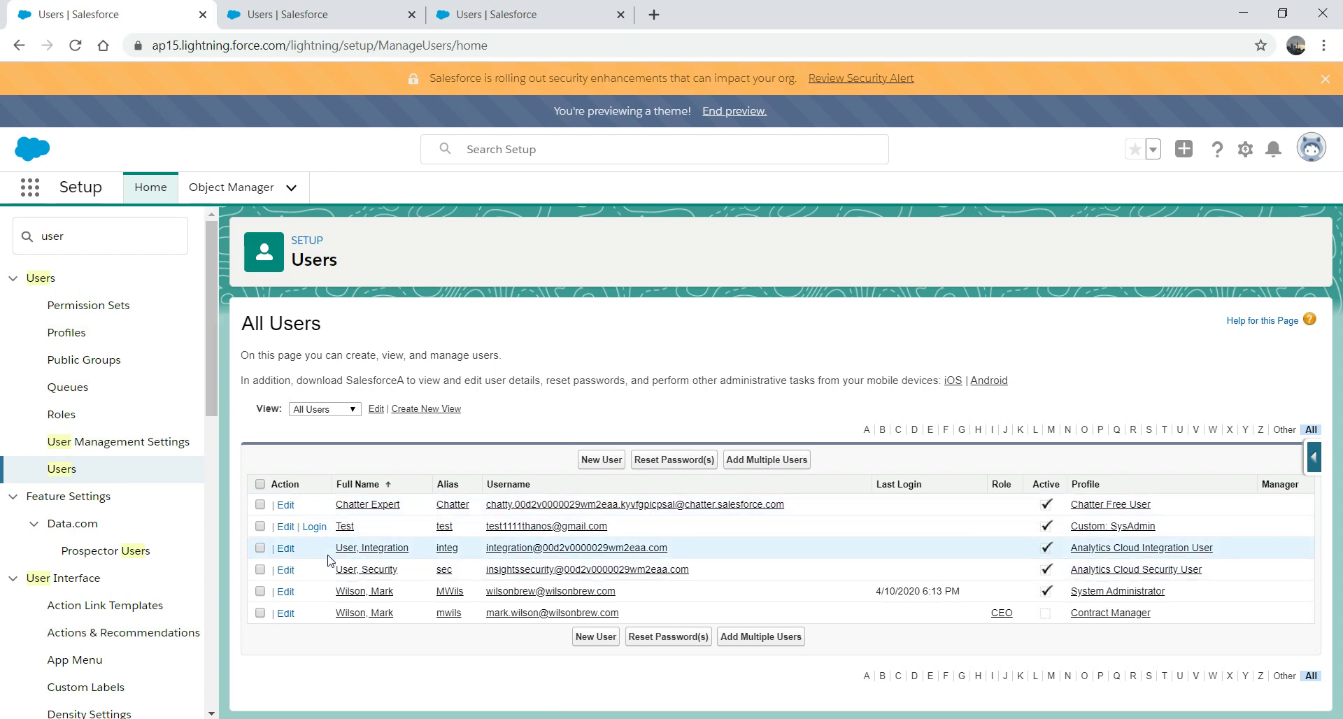
pyautogui.doubleClick(75, 234)
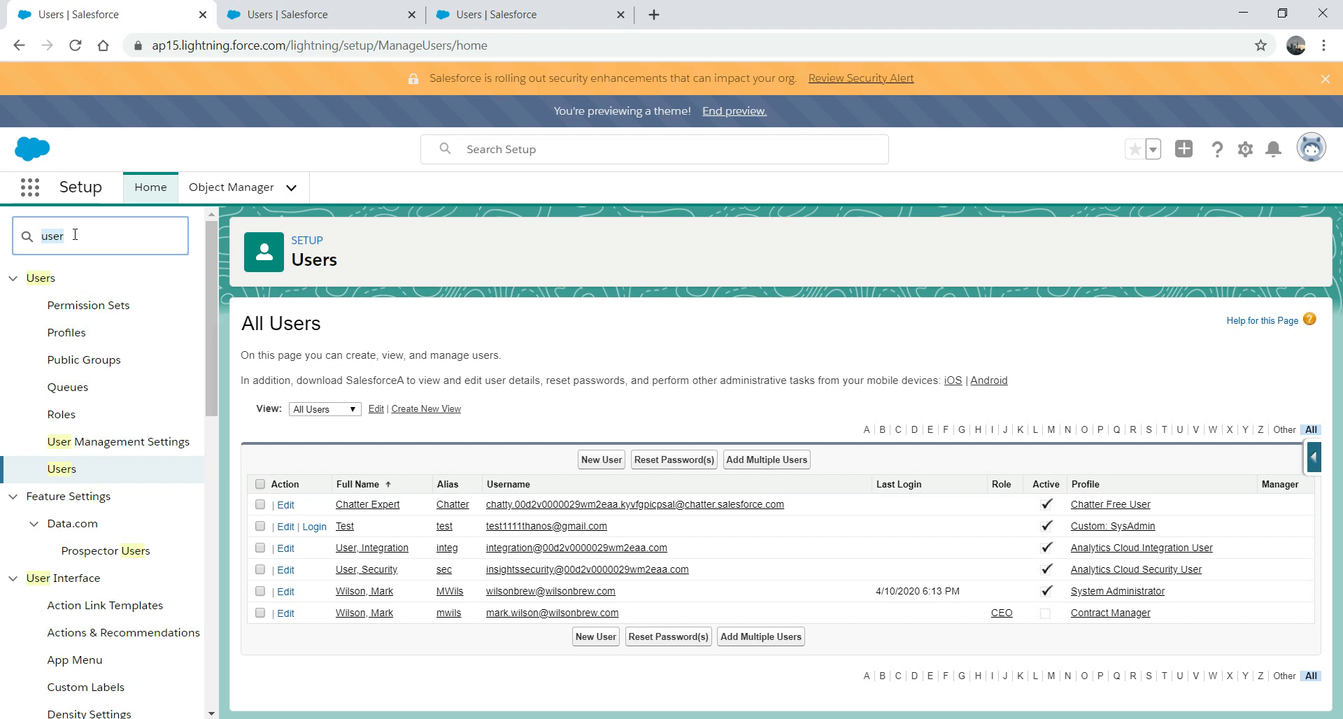
pyautogui.write('pro')
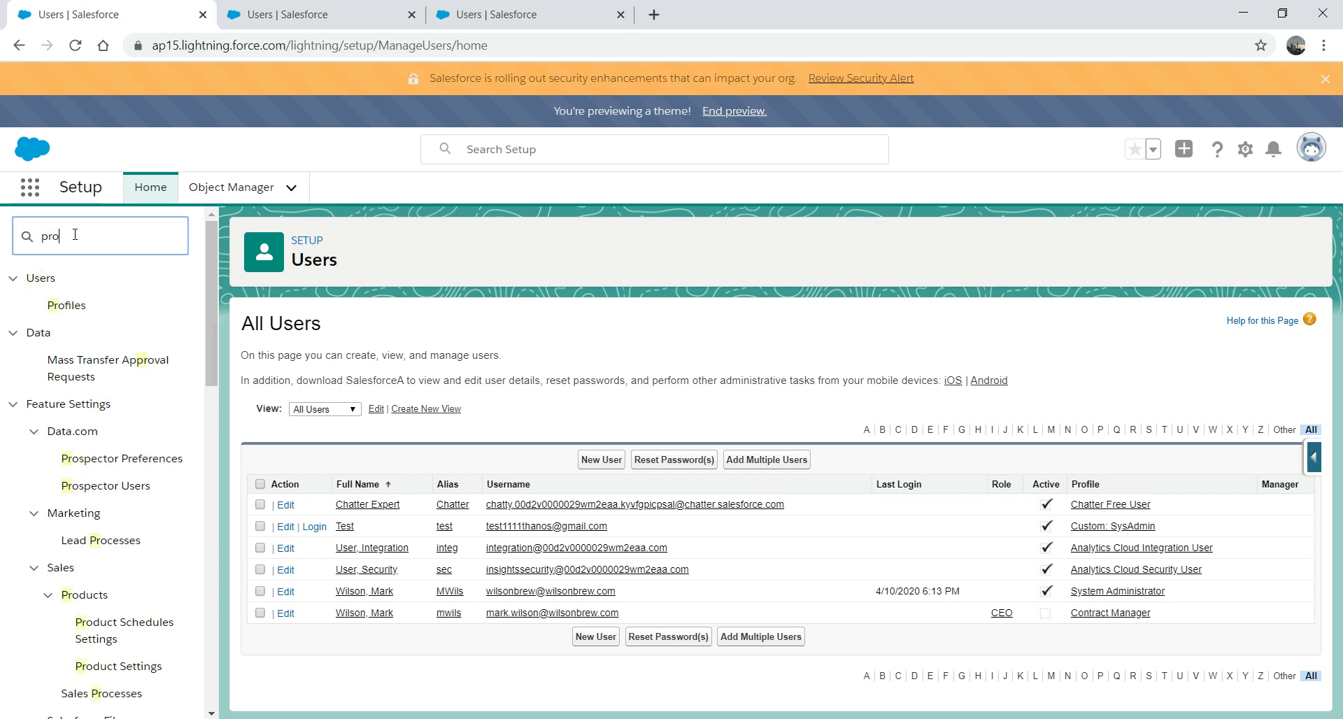
pyautogui.click(70, 305)
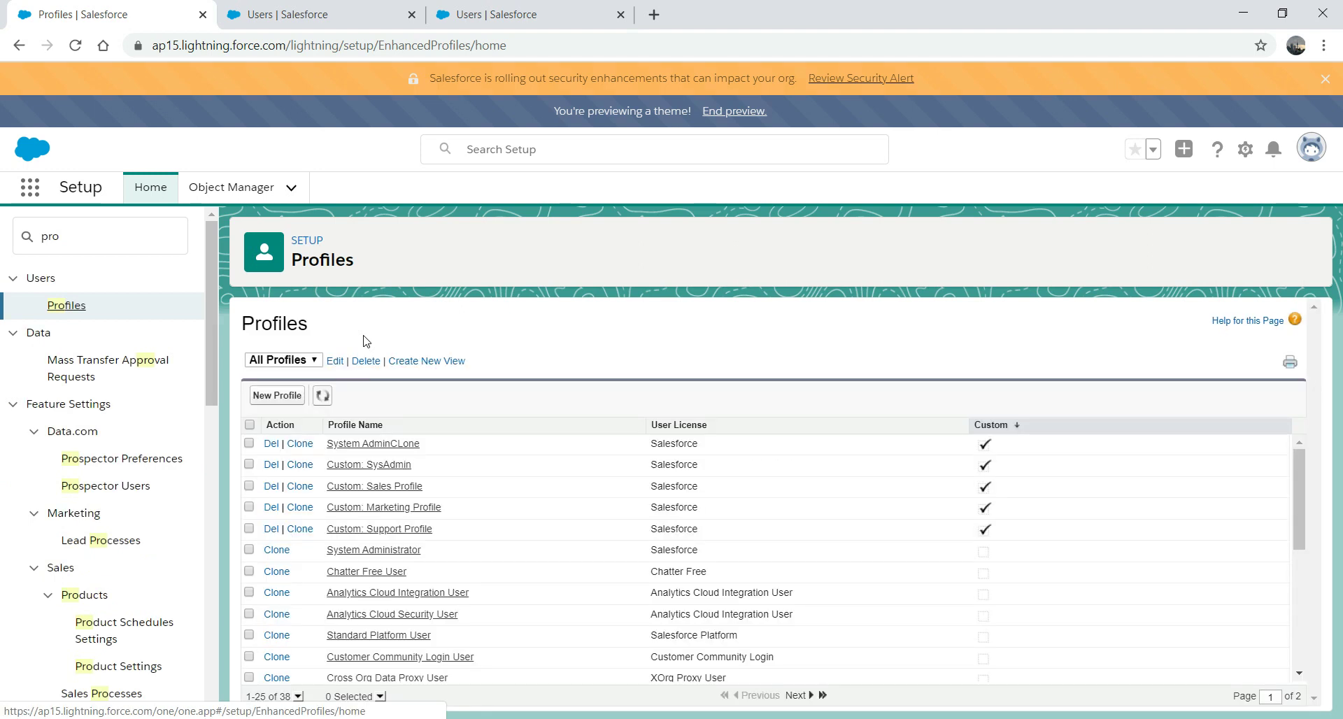
pyautogui.click(390, 467)
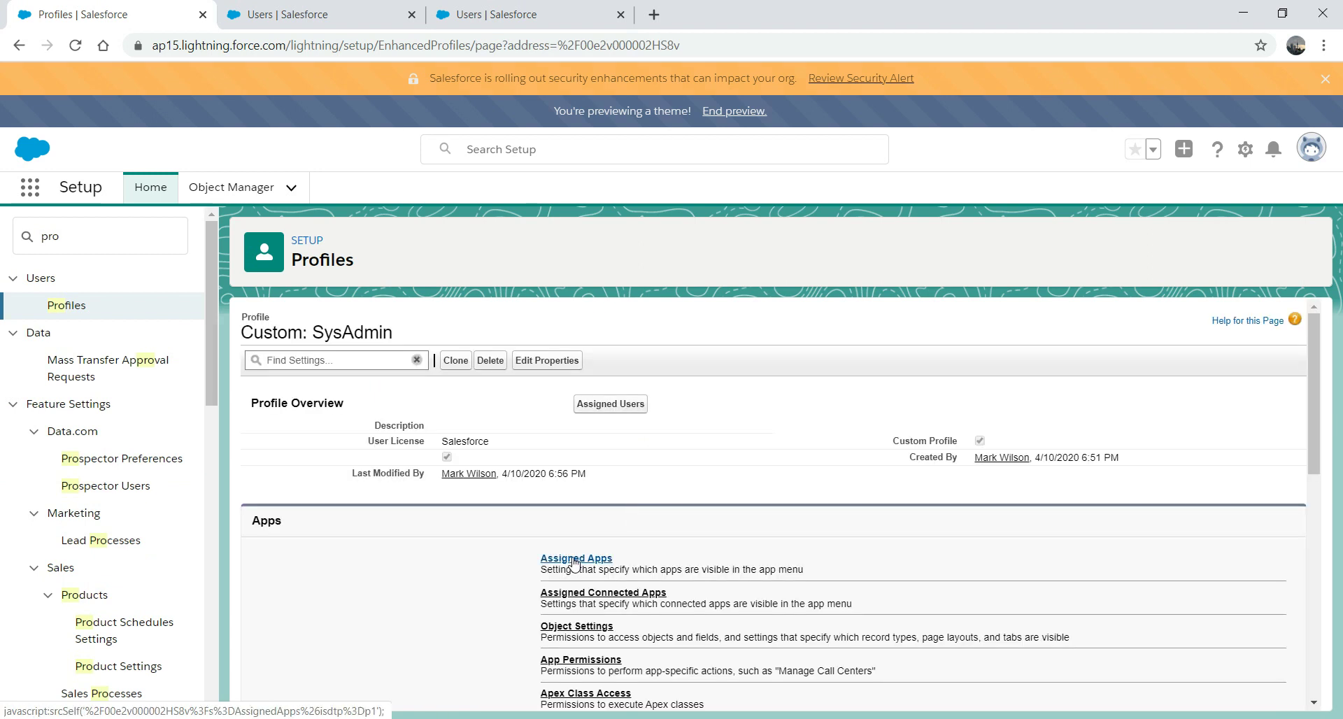
# Make the Community app visible for the Custom: SysAdmin profile and save the assigned apps.
pyautogui.click(574, 559)
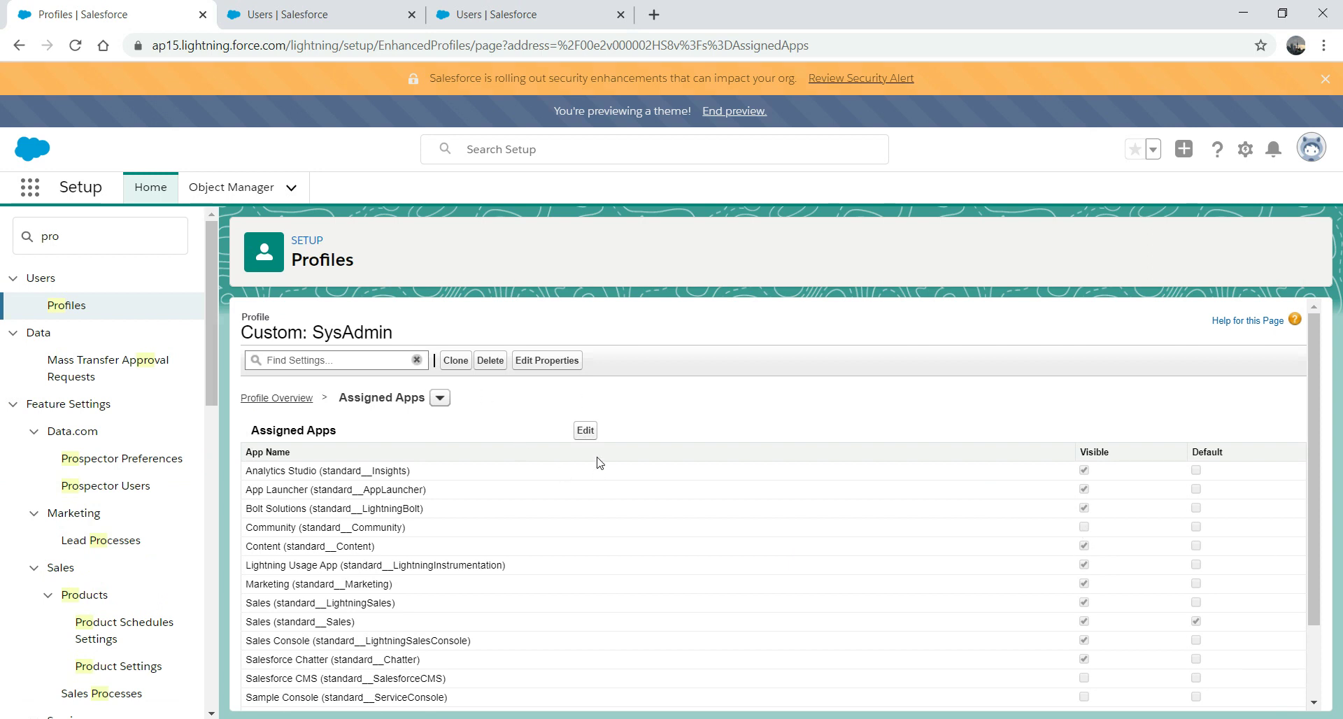
pyautogui.click(586, 430)
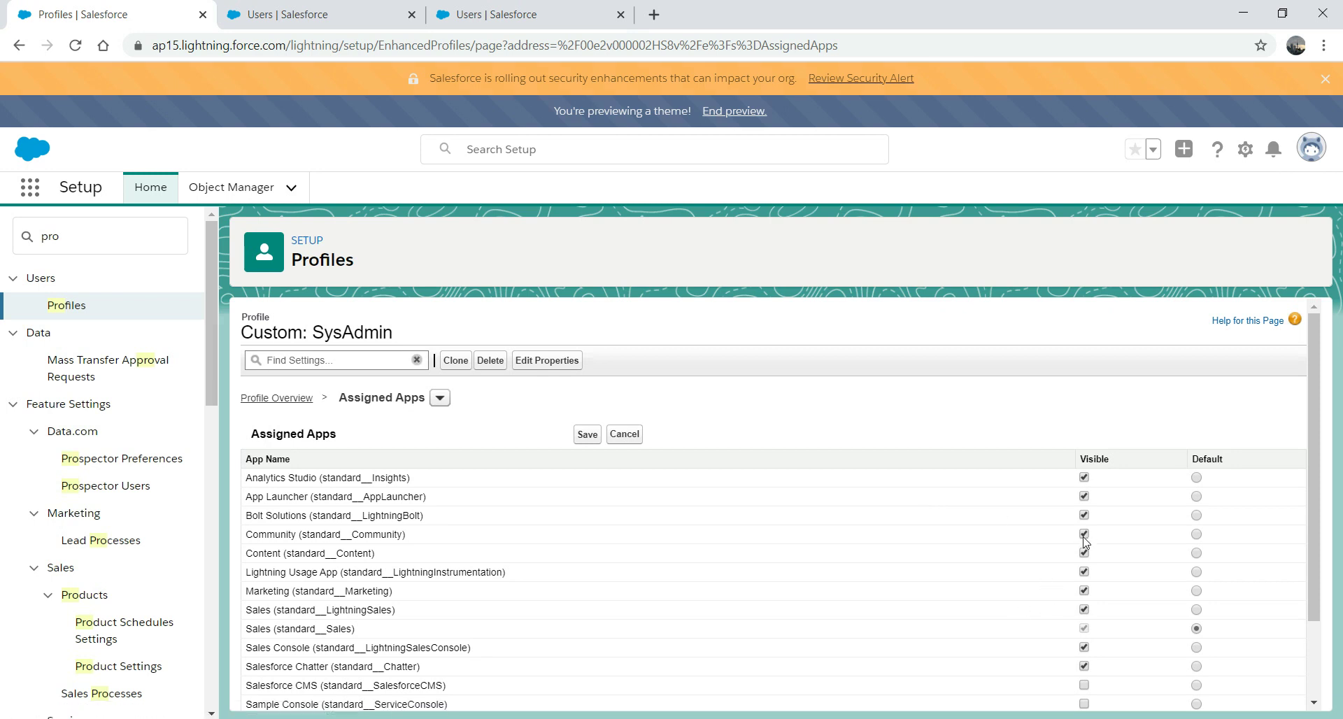
pyautogui.click(587, 435)
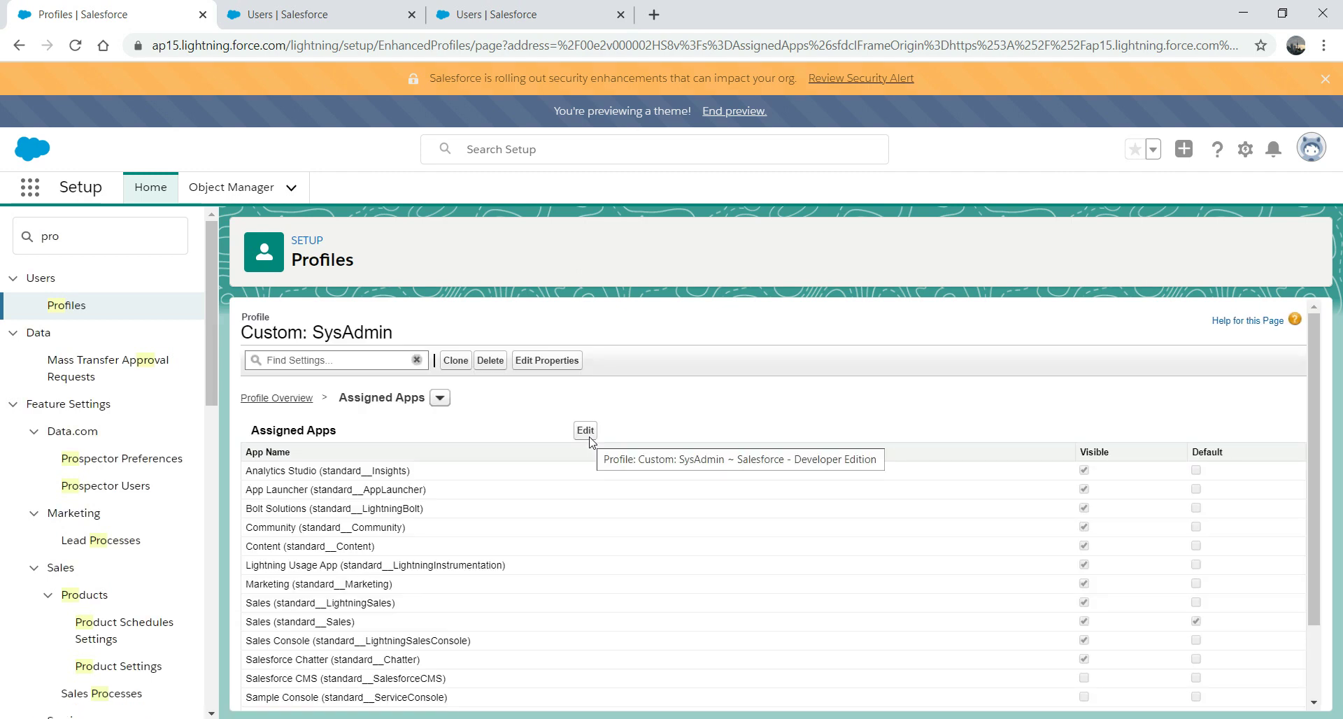
# Open the Accounts object settings of the Custom: SysAdmin profile.
pyautogui.click(288, 398)
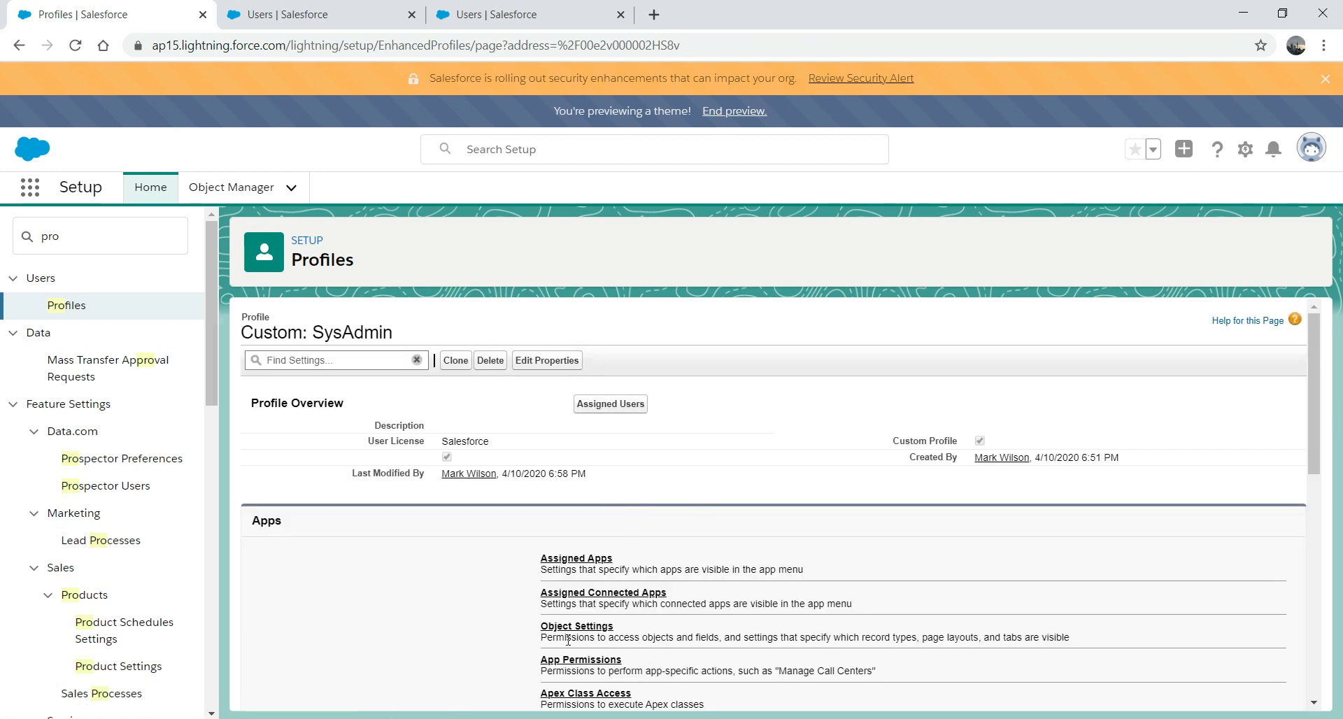
pyautogui.click(566, 627)
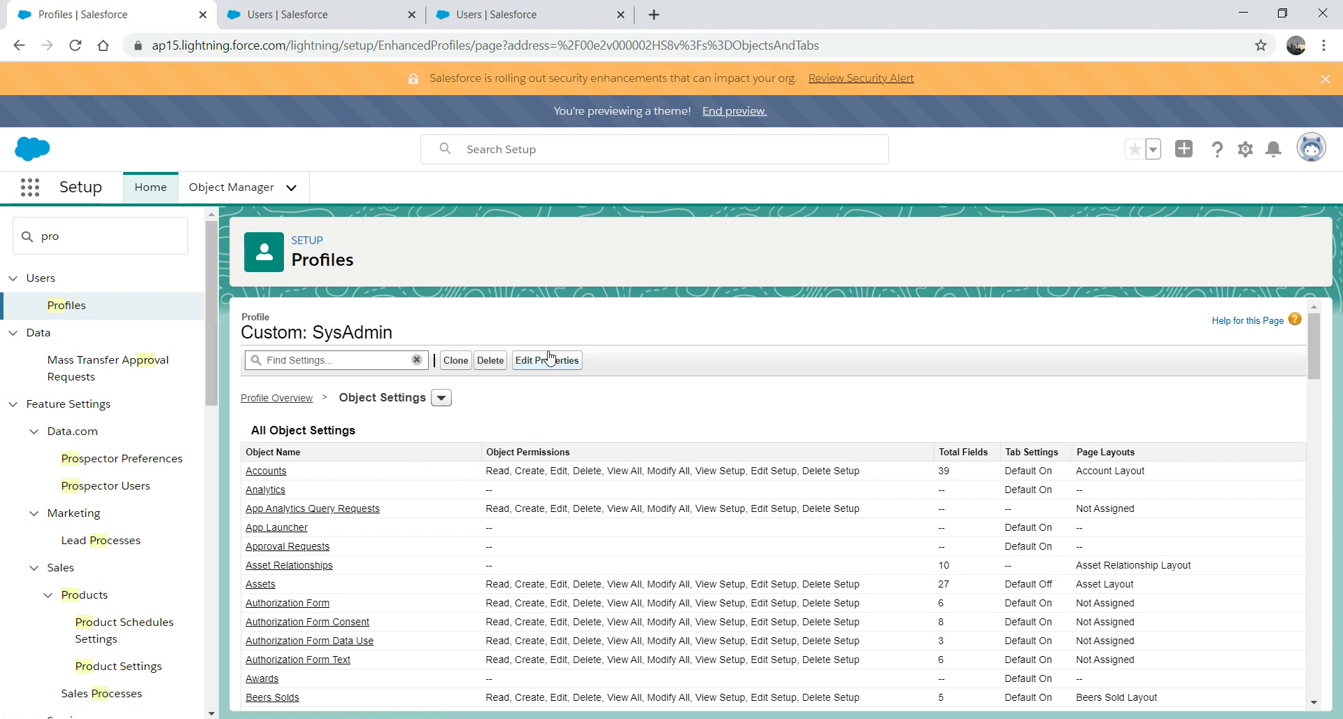
pyautogui.click(261, 473)
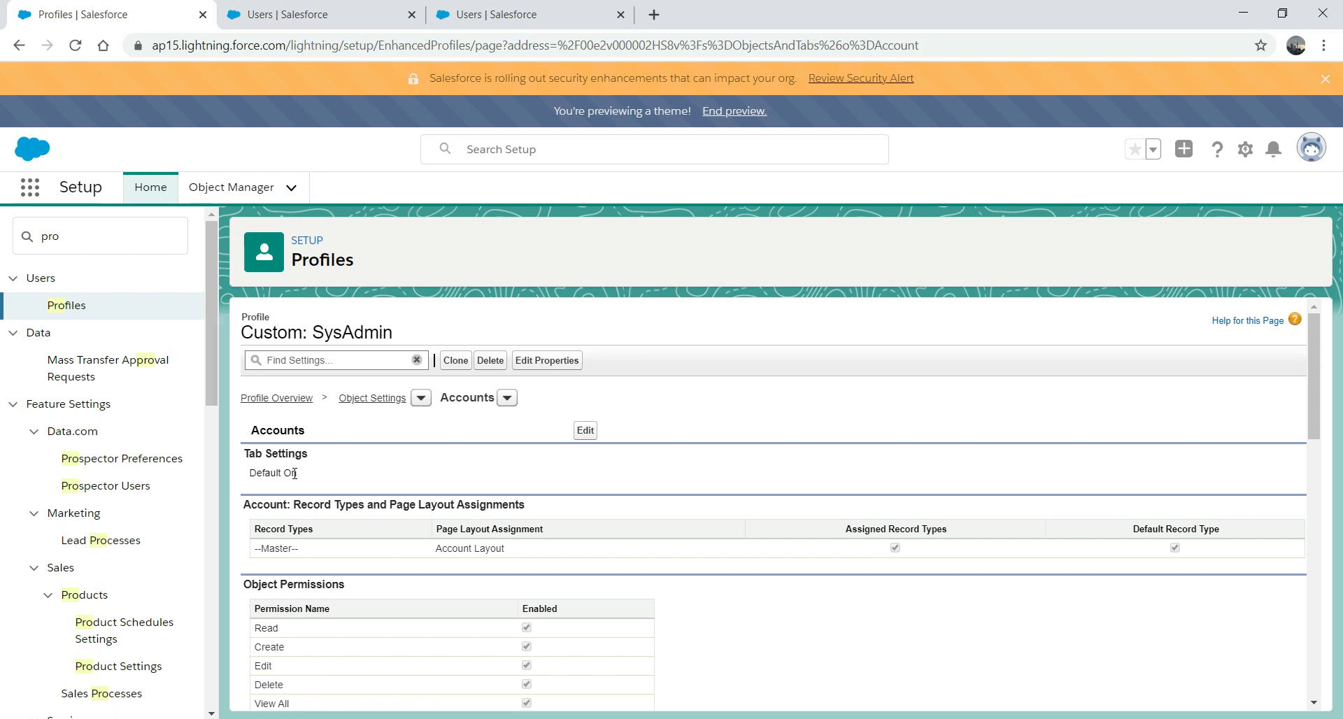
# Log in as the Test user from the Users list and check the Sales app's navigation bar for the Accounts tab.
pyautogui.click(344, 13)
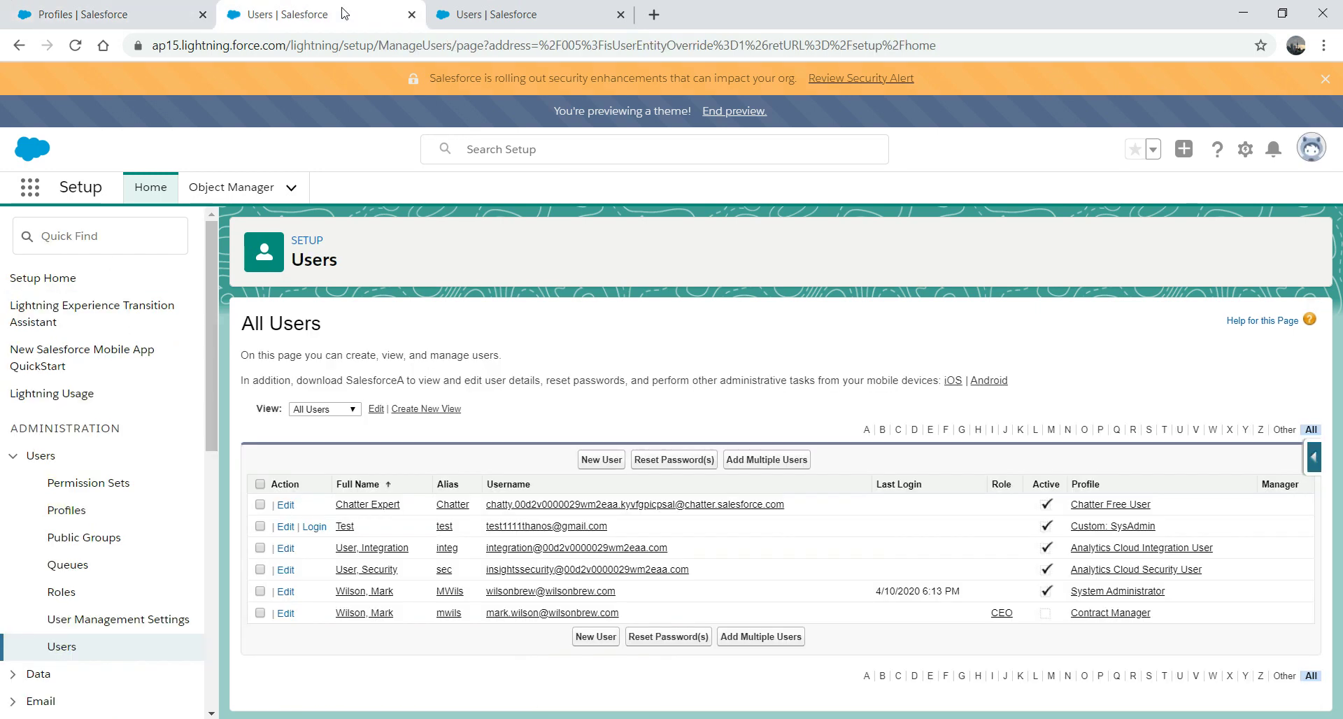
pyautogui.click(315, 527)
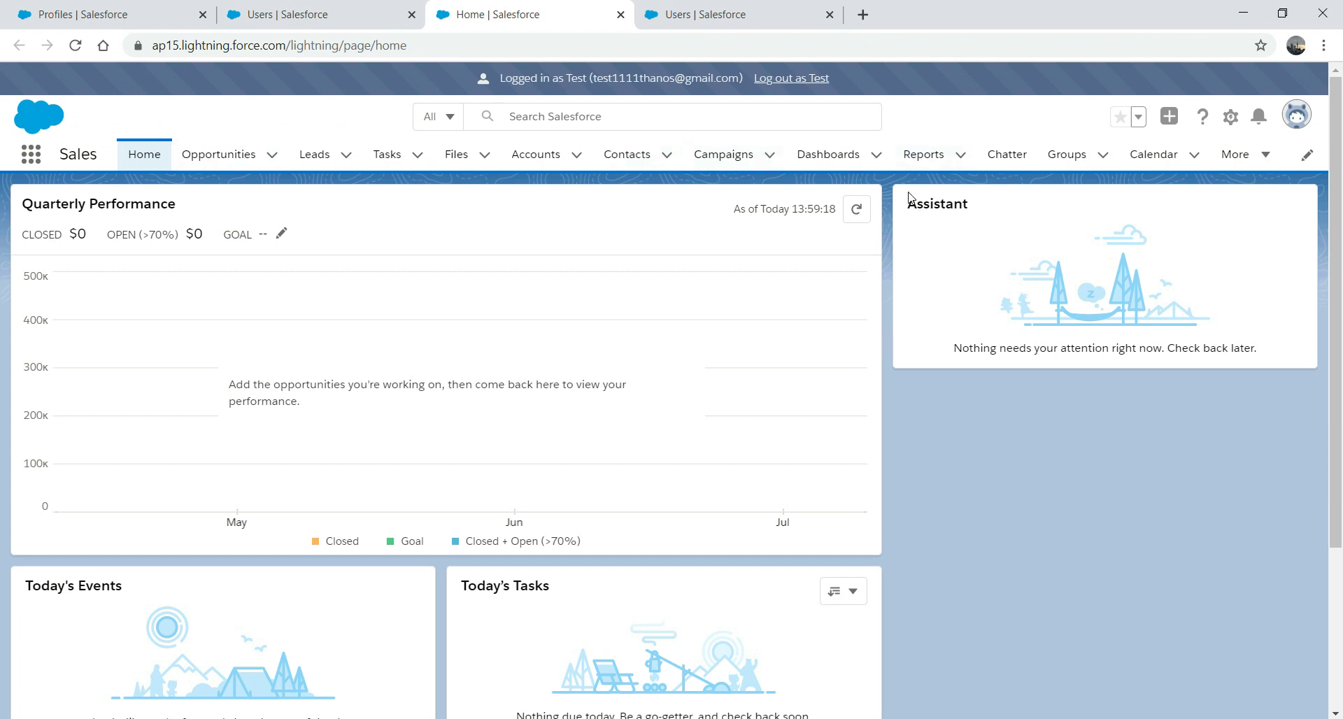
pyautogui.click(329, 12)
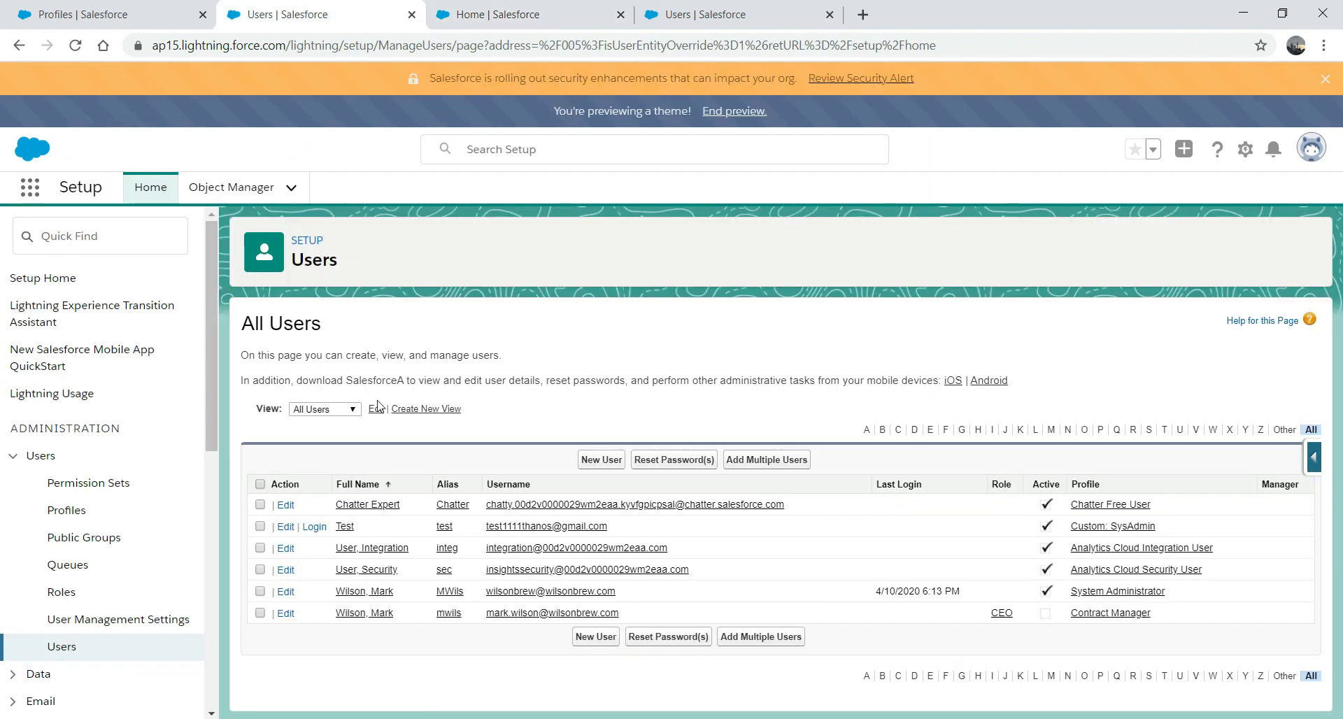
pyautogui.hotkey('ctrl', 'shift', 'Tab')
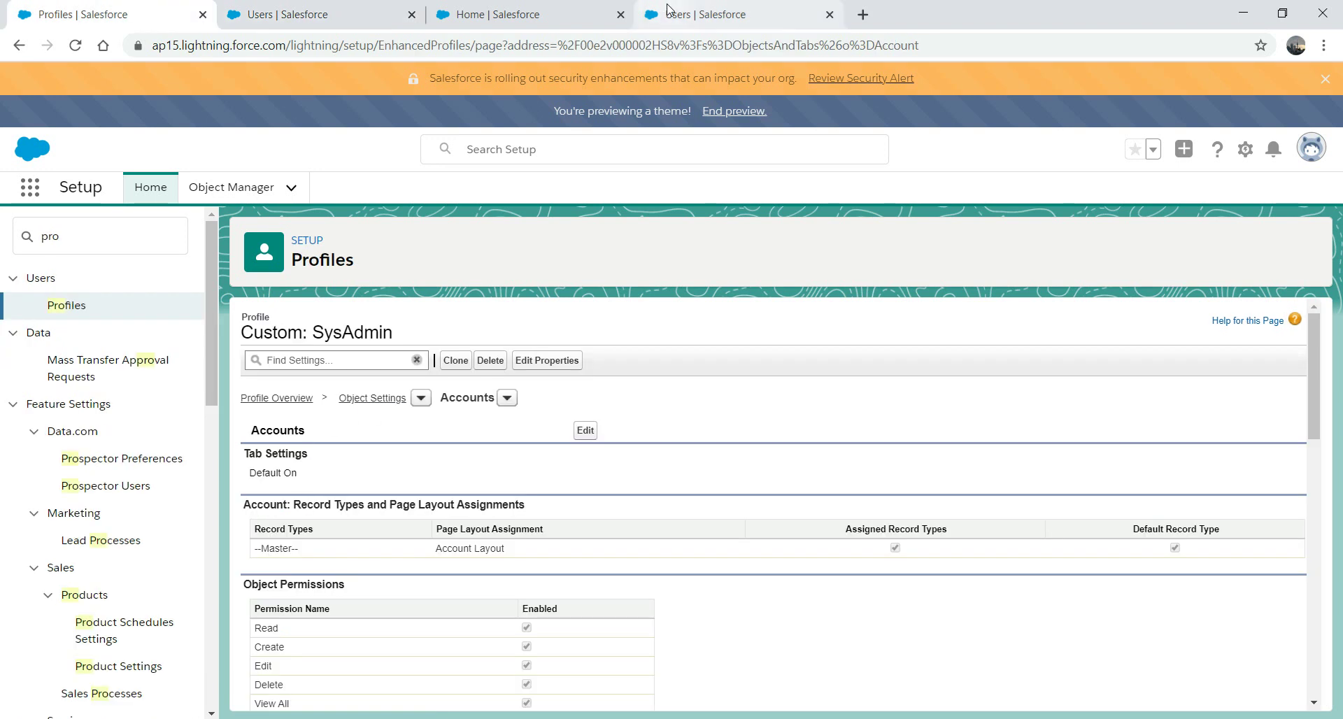
pyautogui.click(773, 17)
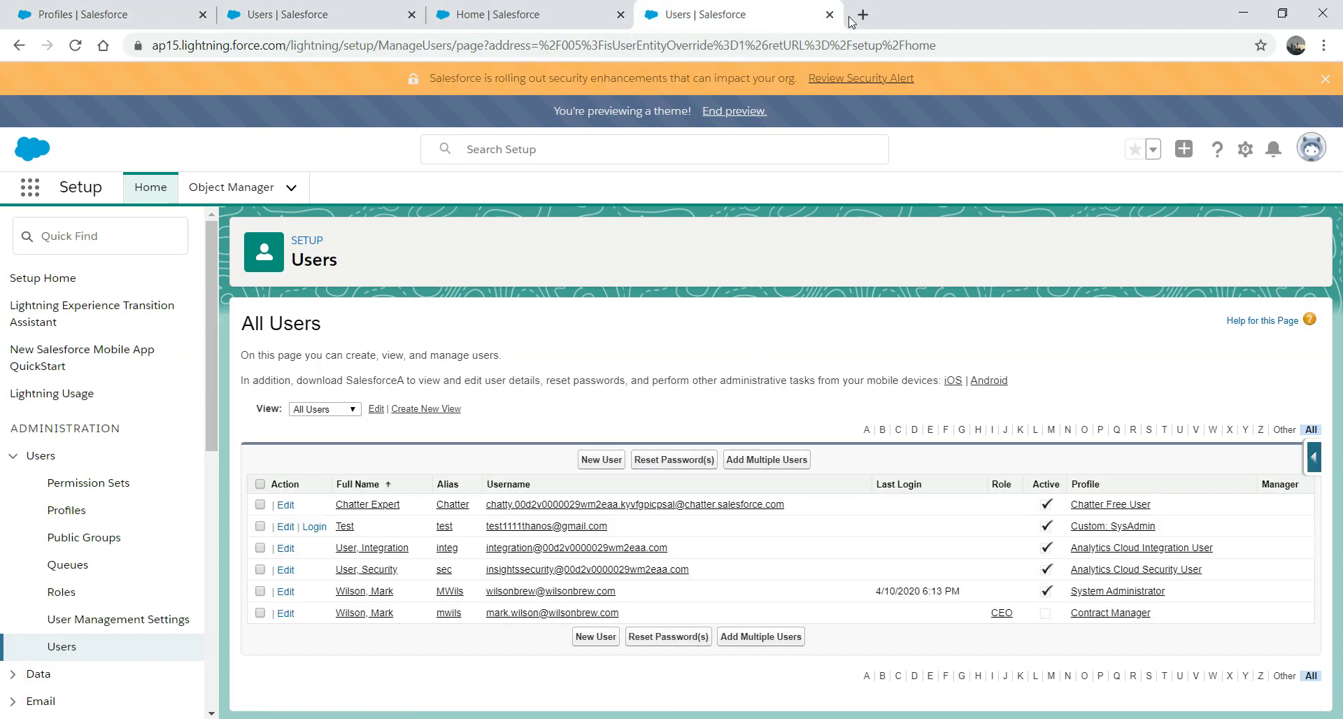
pyautogui.click(348, 9)
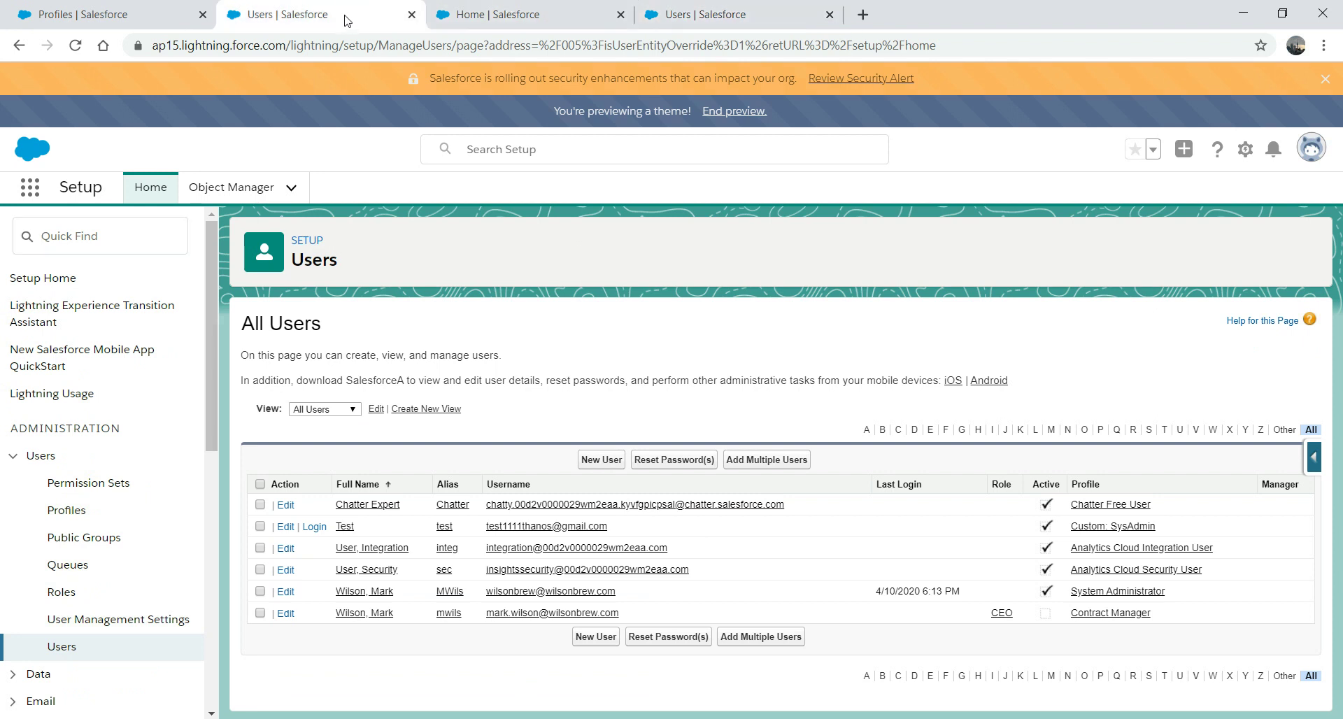
pyautogui.click(510, 21)
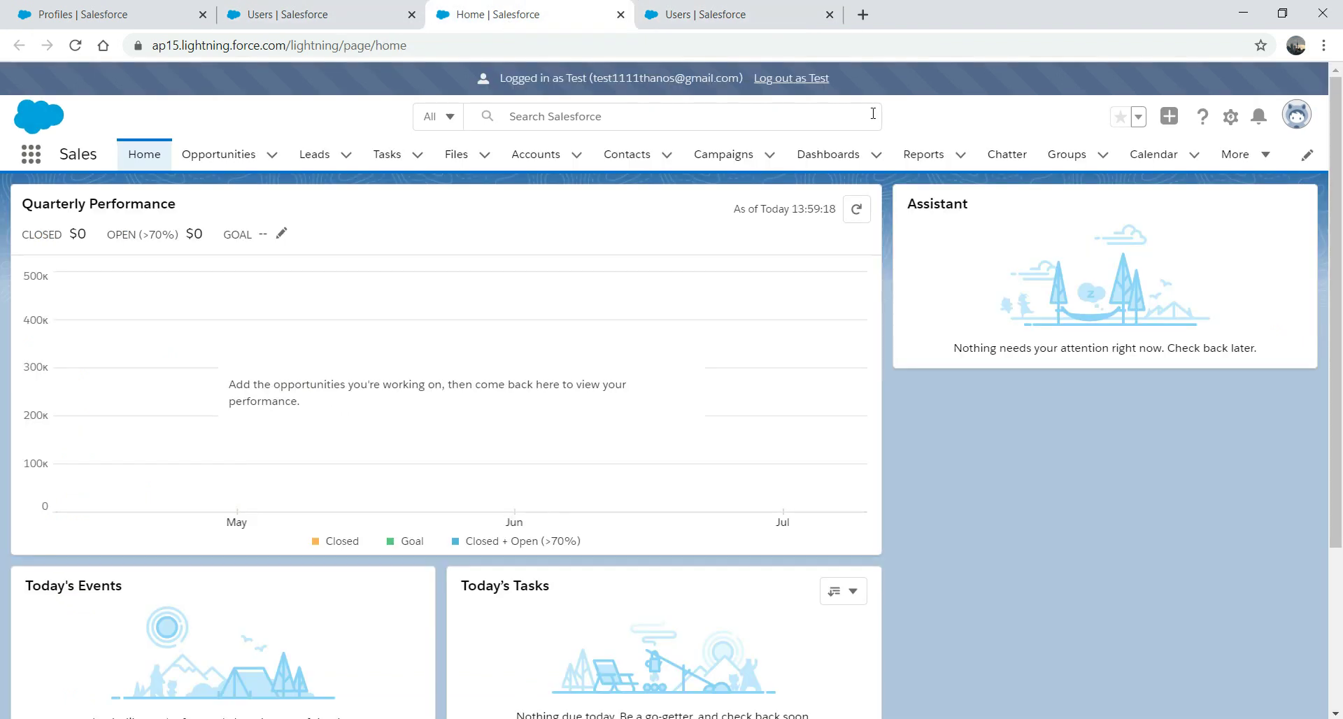
# Log out of the Test user's session and return to the Custom: SysAdmin profile's Accounts settings.
pyautogui.click(1296, 115)
pyautogui.click(1144, 207)
pyautogui.click(88, 8)
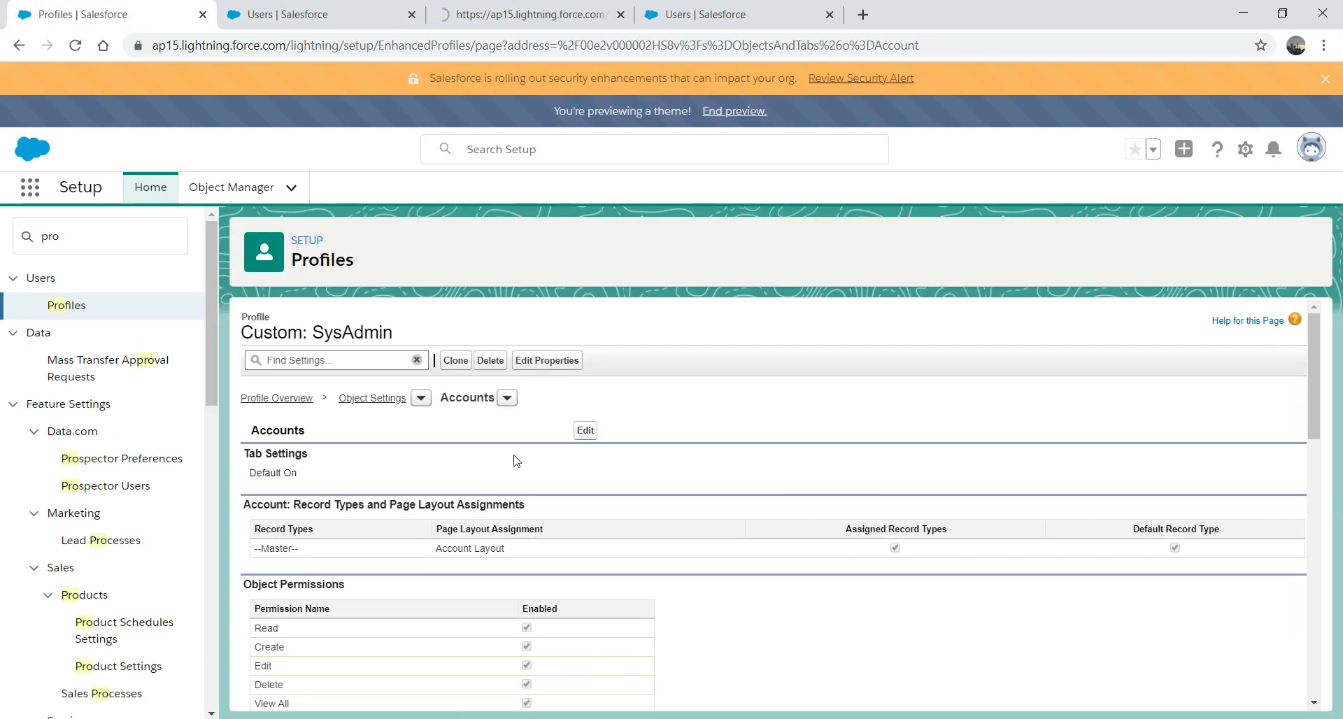
# Set the Accounts tab setting to Default Off for the Custom: SysAdmin profile and save it.
pyautogui.click(585, 430)
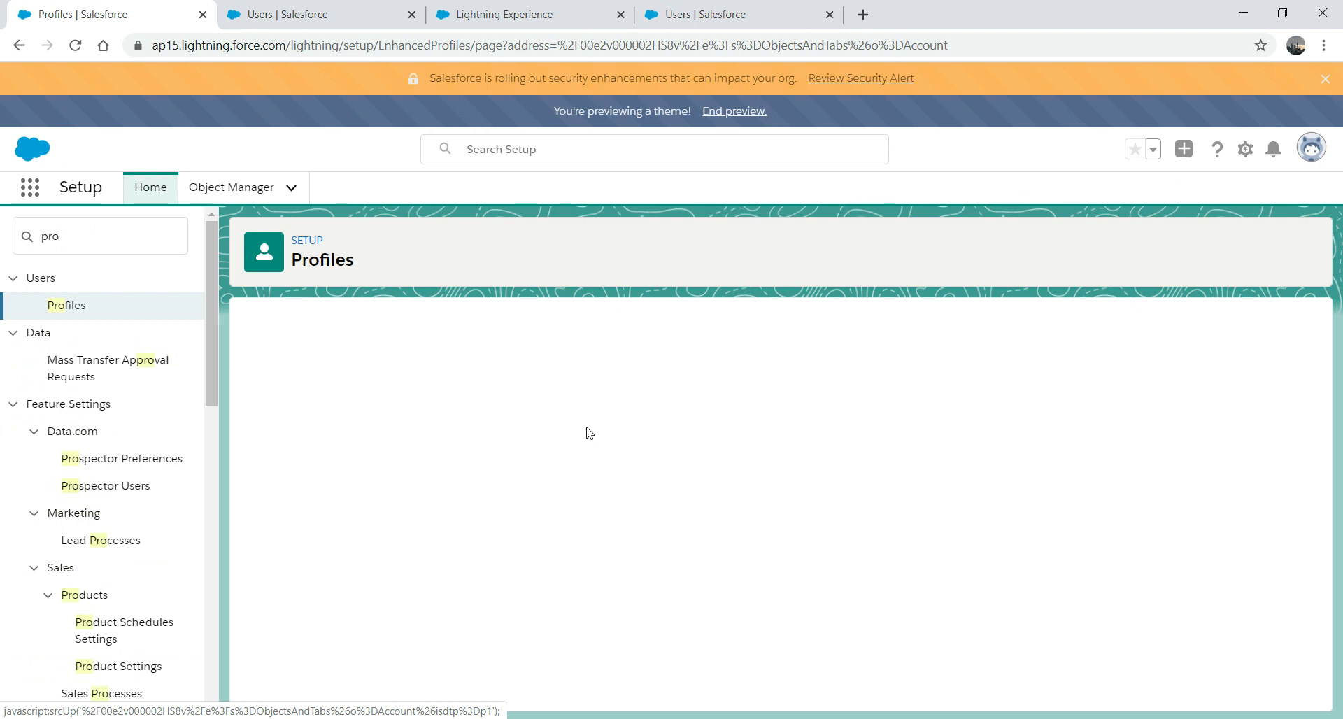
pyautogui.click(320, 483)
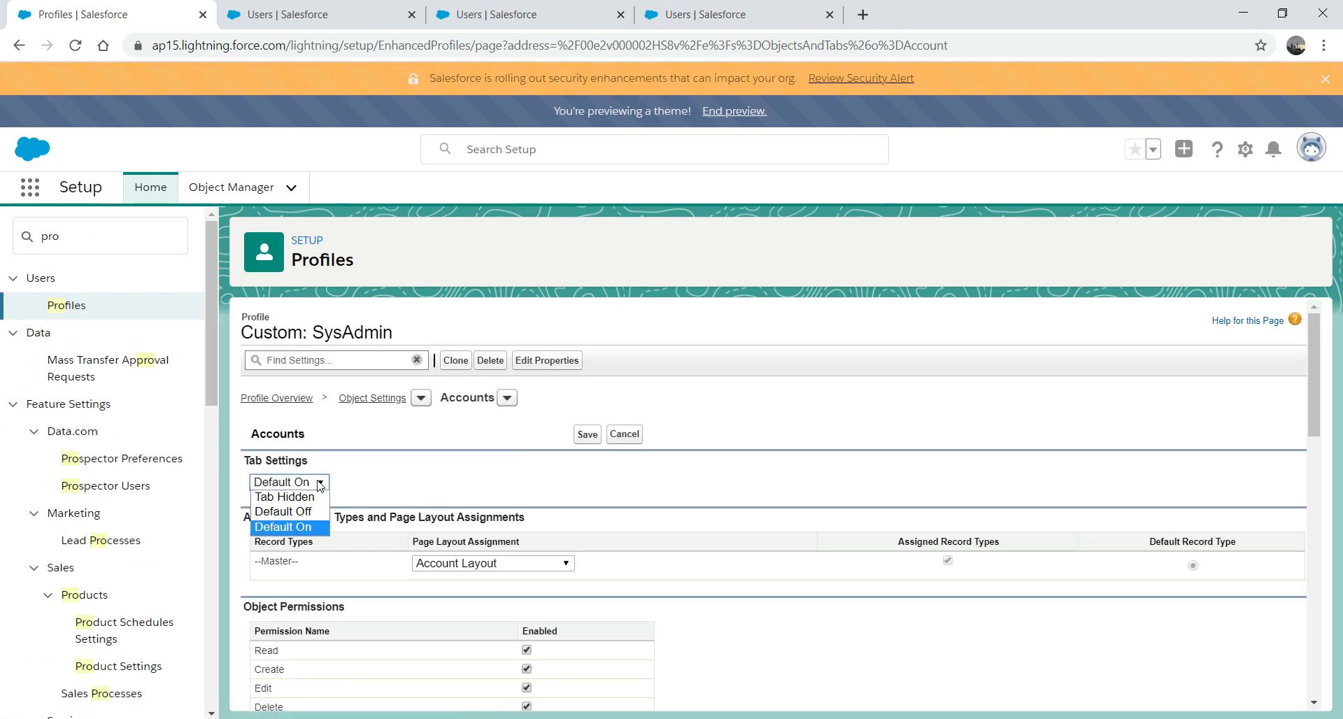
pyautogui.click(283, 511)
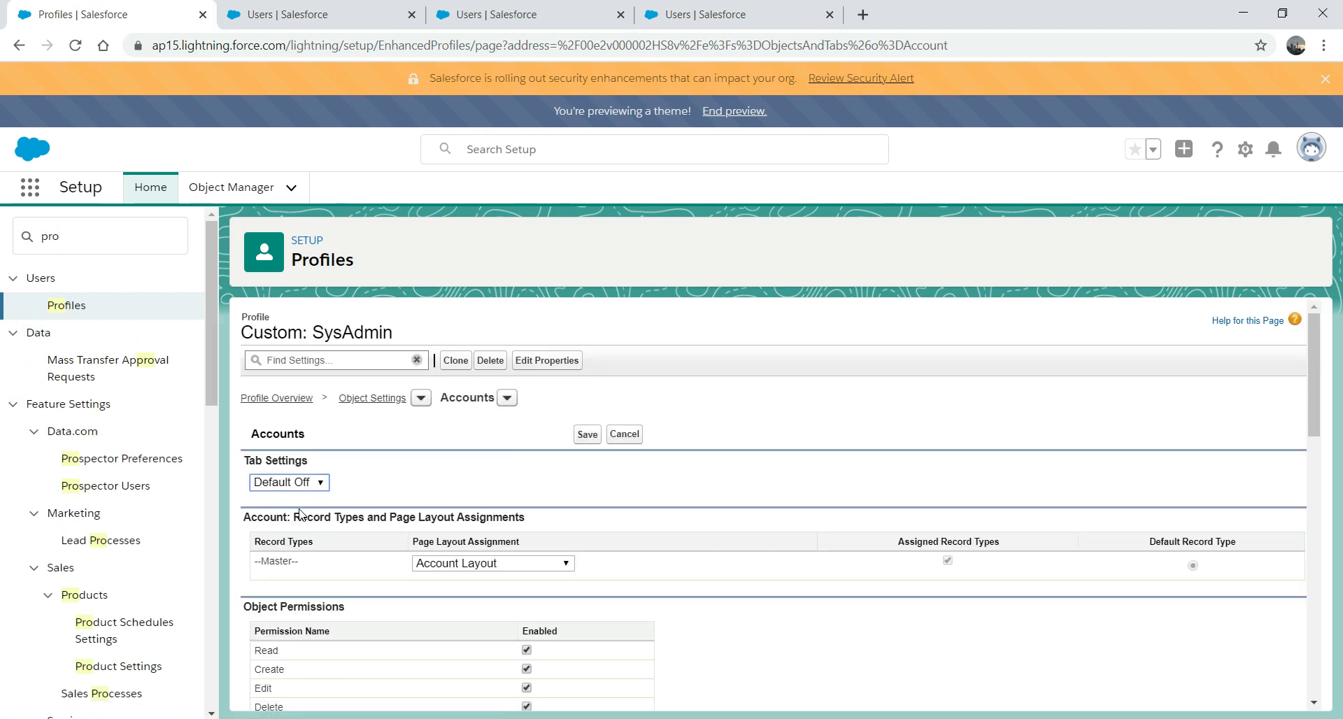
pyautogui.click(588, 435)
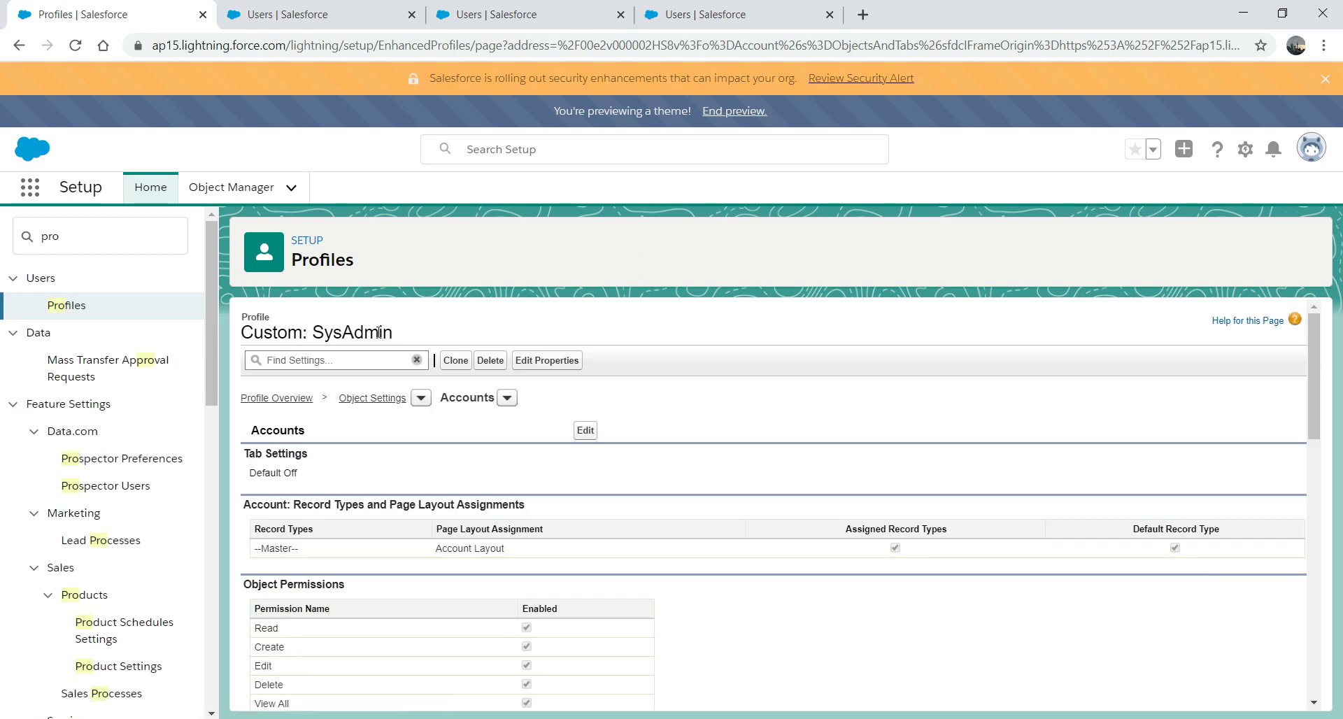
# Log in as the Test user, search the apps and items for "acc", and open Accounts.
pyautogui.click(375, 12)
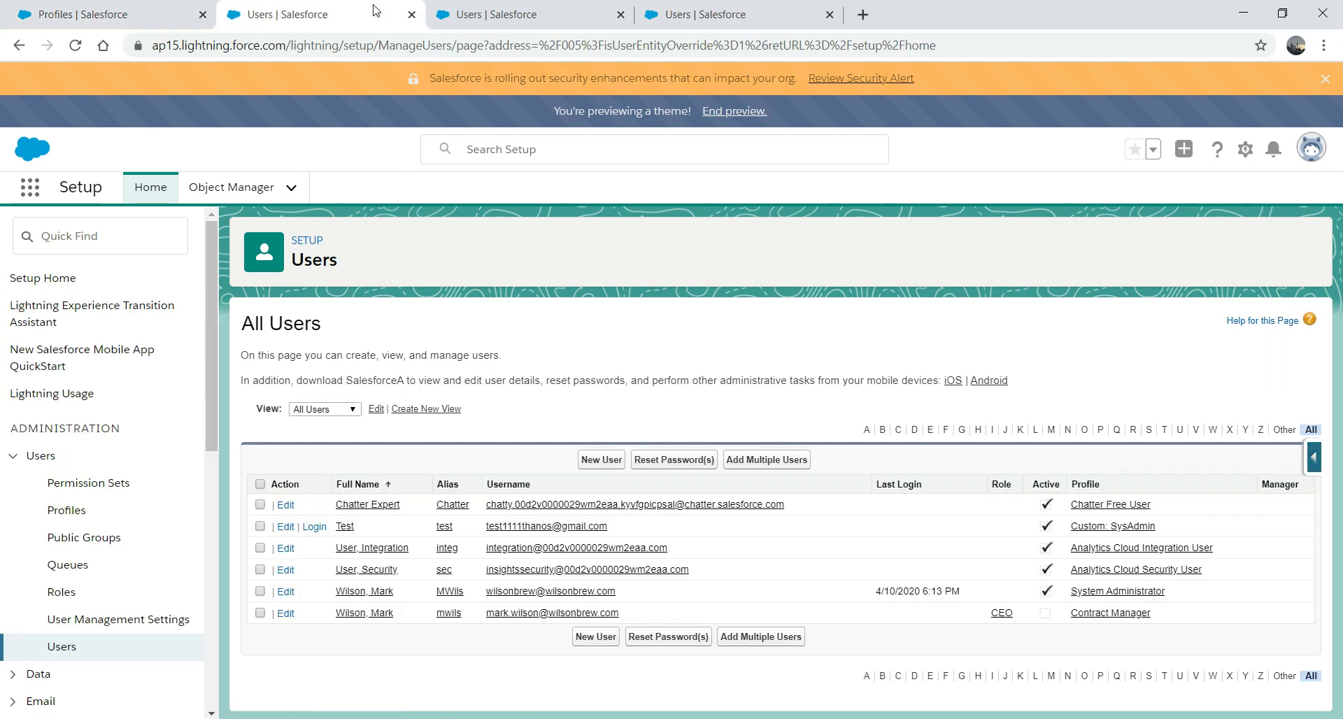
pyautogui.click(314, 526)
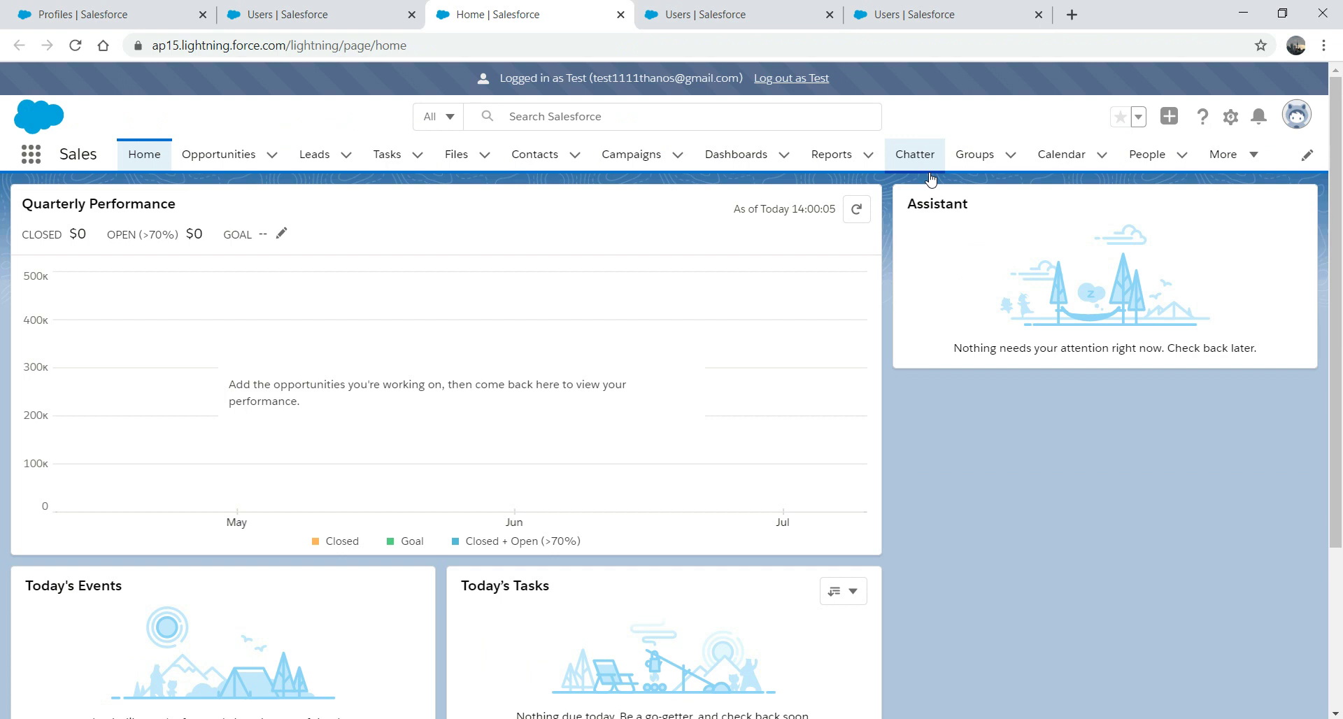
pyautogui.click(33, 159)
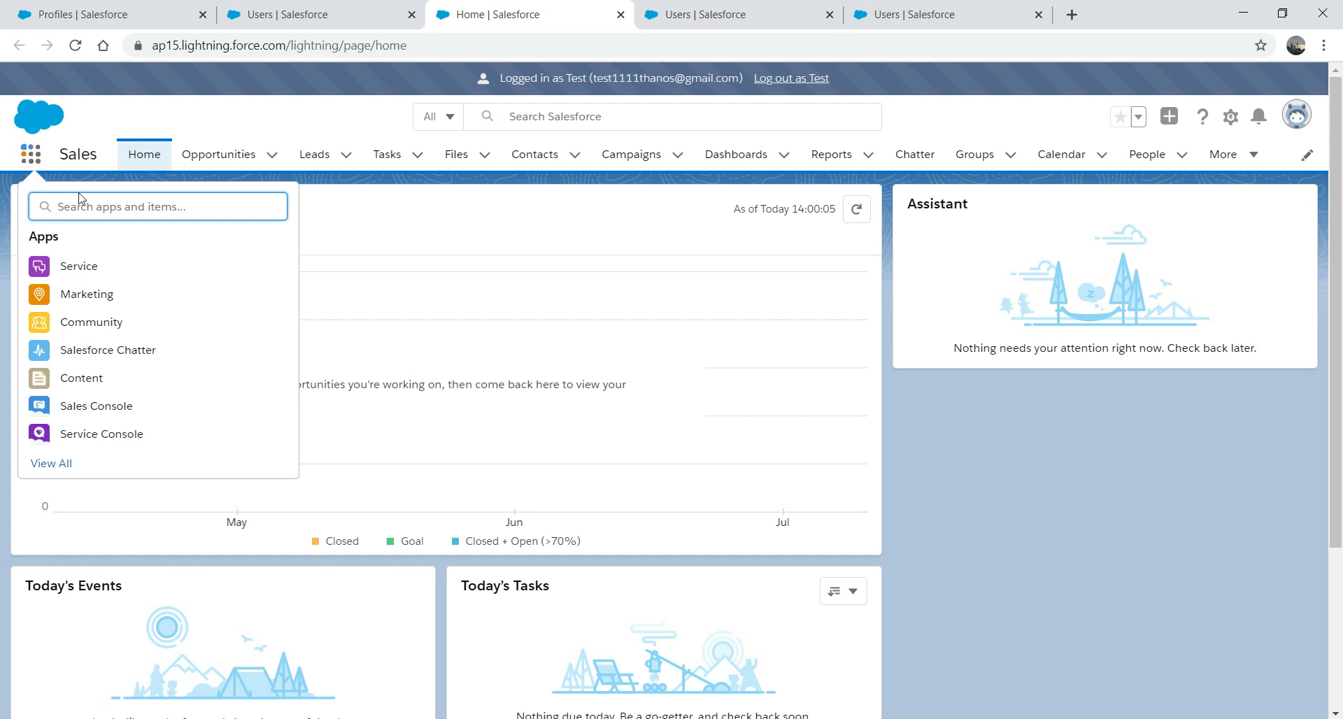
pyautogui.write('acc')
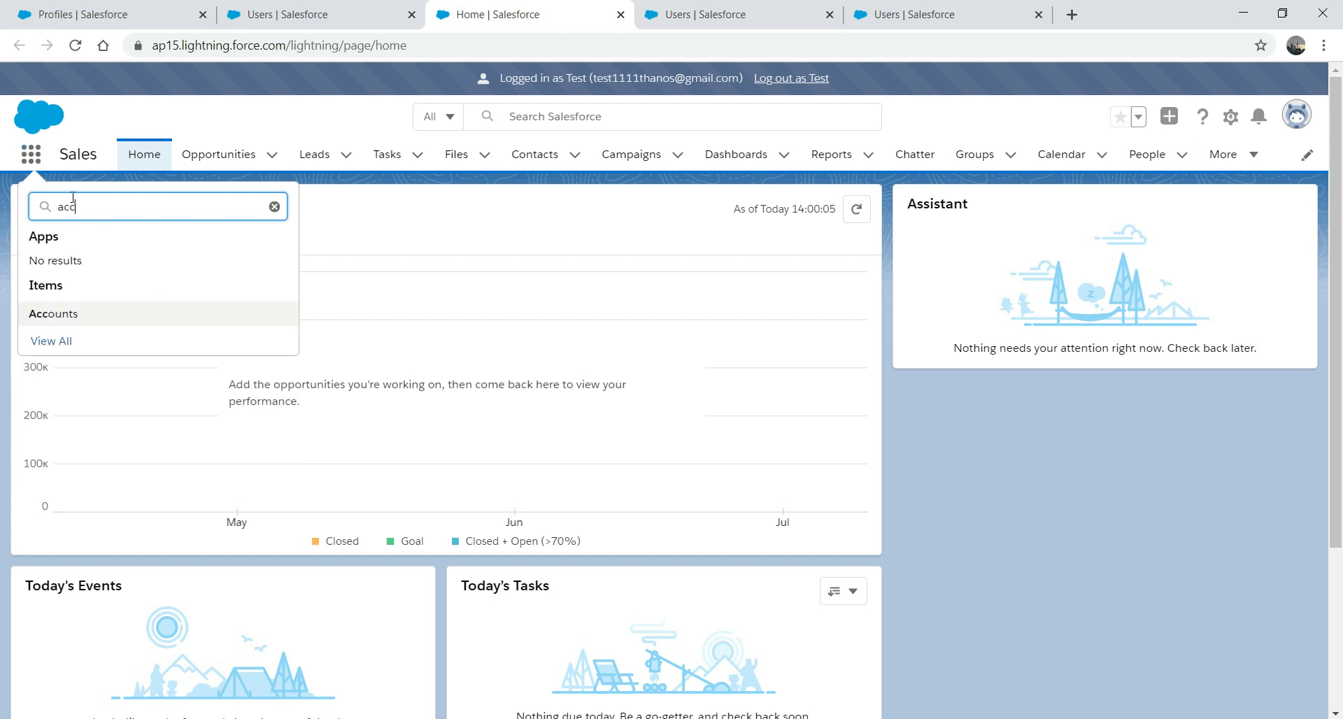
pyautogui.click(57, 317)
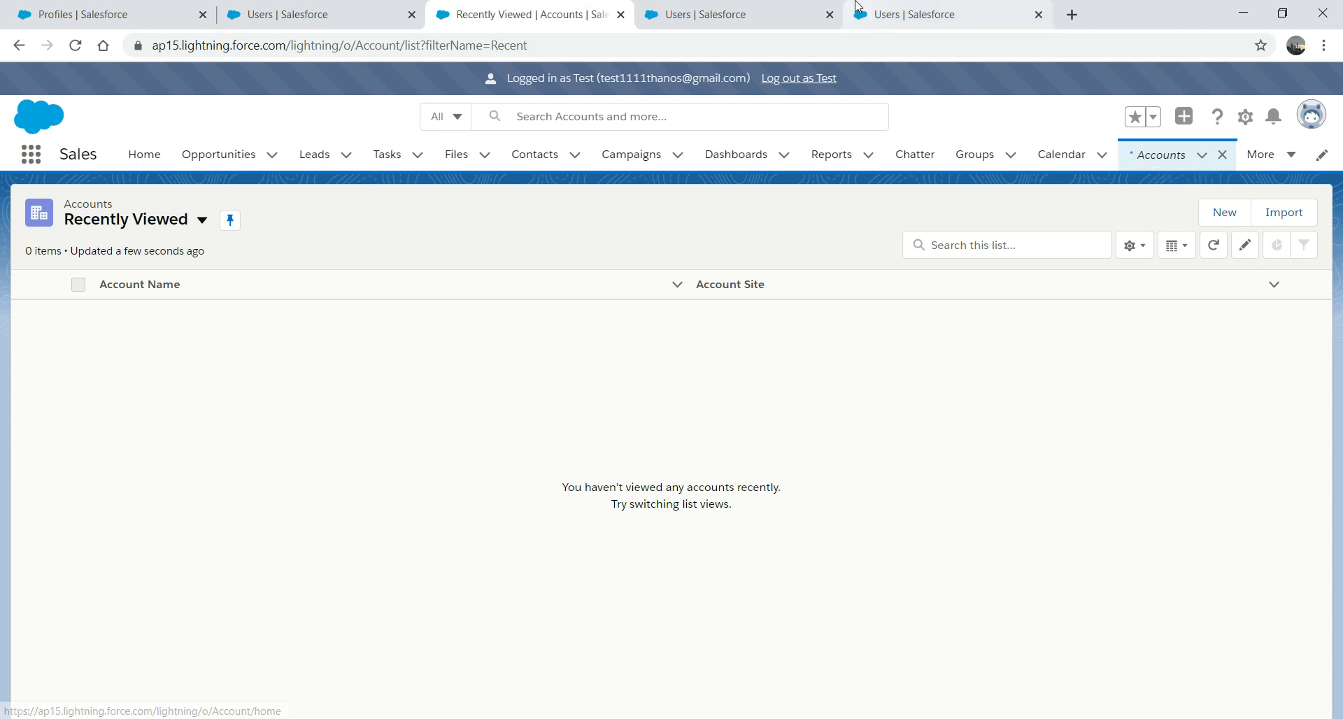
# Close the temporary Accounts tab in the Sales app and log out of the Test user's session.
pyautogui.click(1222, 159)
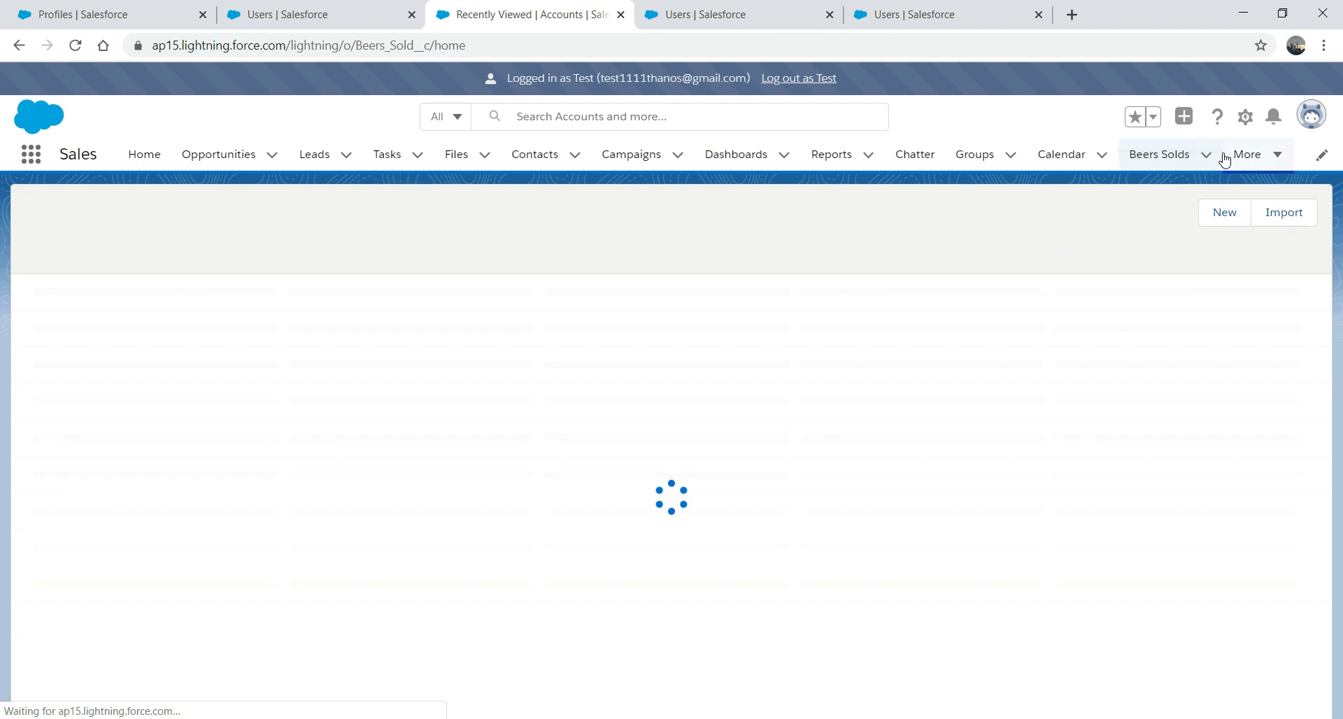
pyautogui.click(1312, 118)
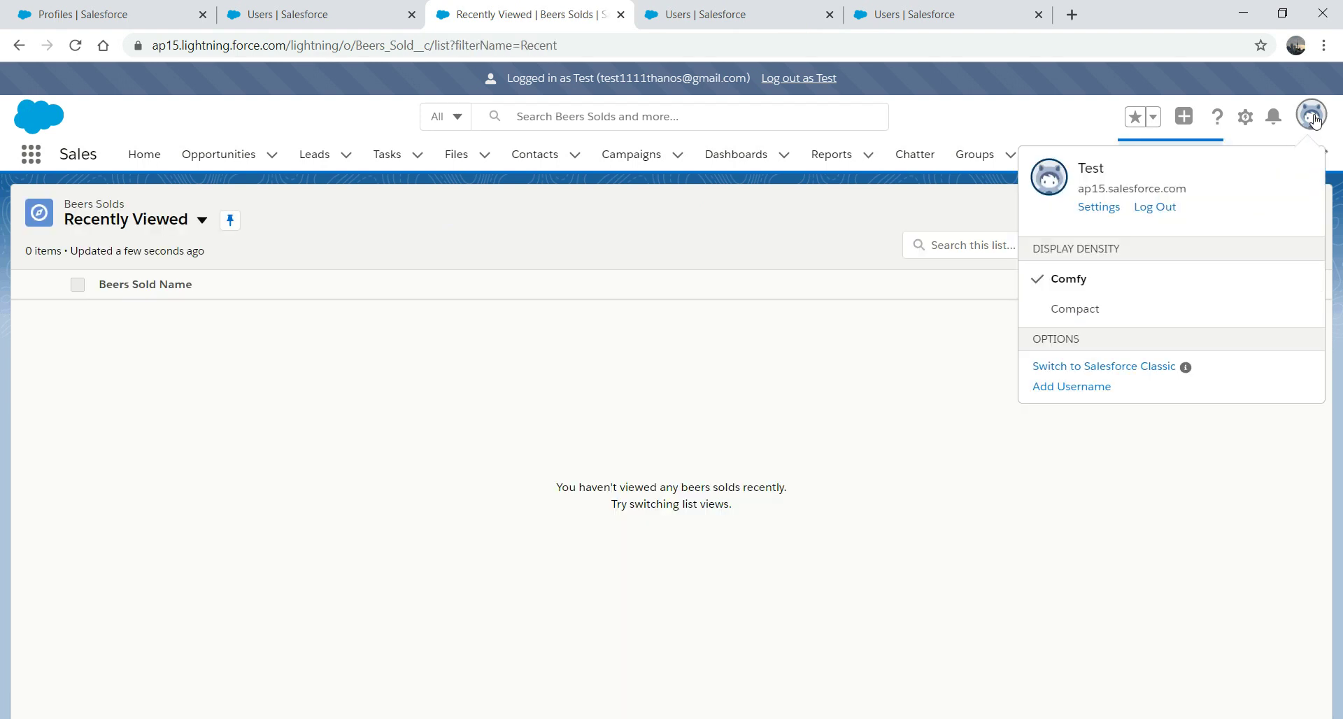
pyautogui.click(1158, 210)
pyautogui.click(345, 15)
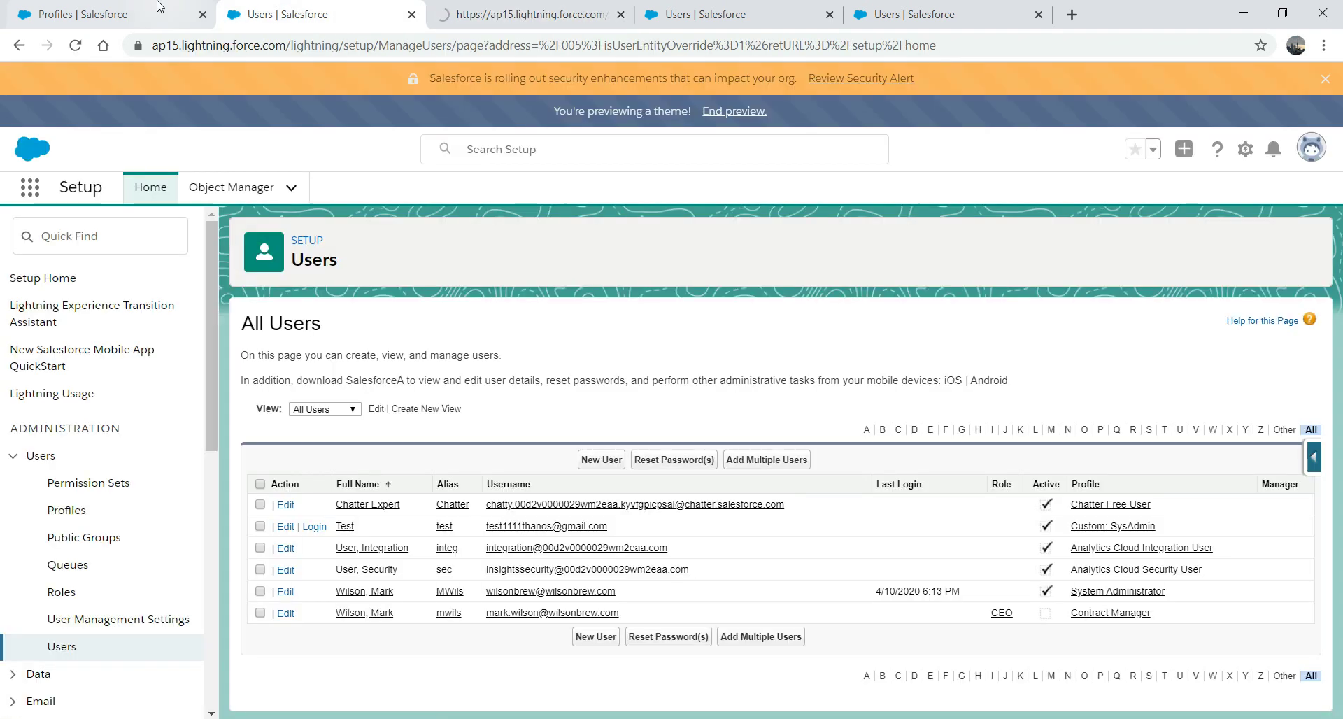
# Set the Accounts tab setting to Tab Hidden for the Custom: SysAdmin profile and save it.
pyautogui.click(169, 7)
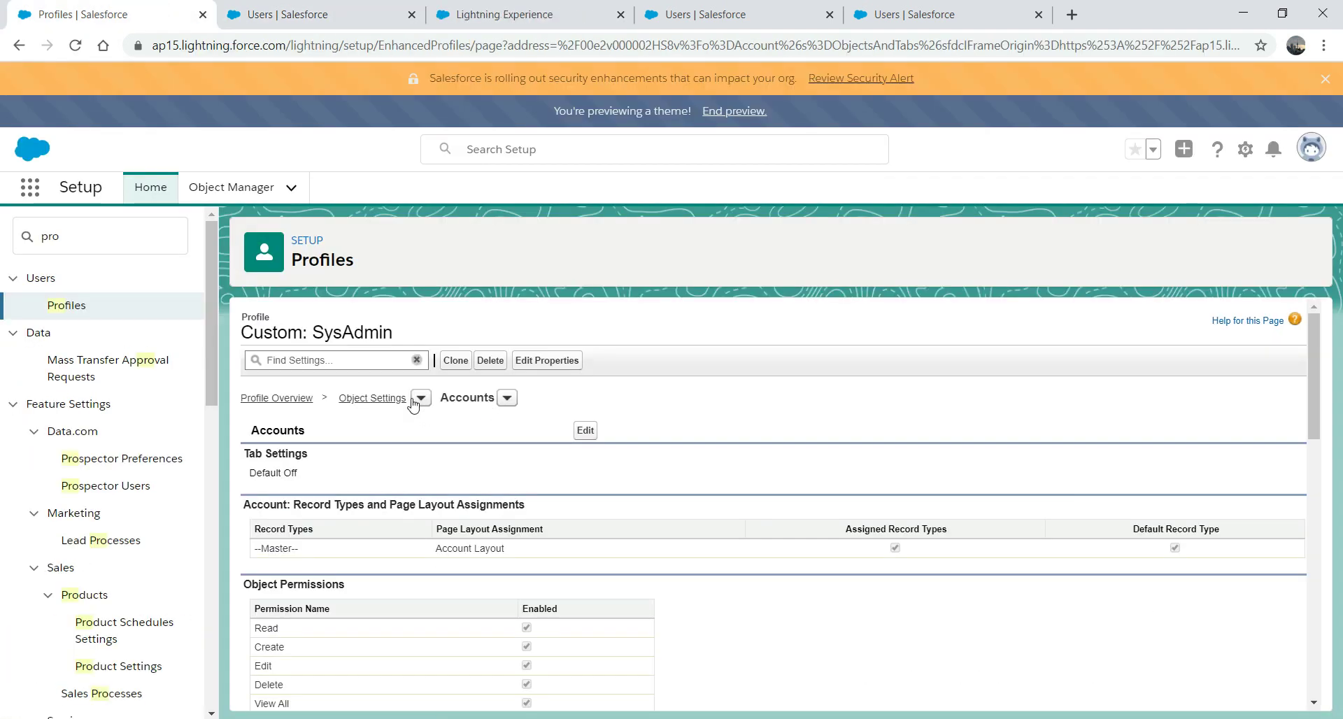
pyautogui.click(585, 430)
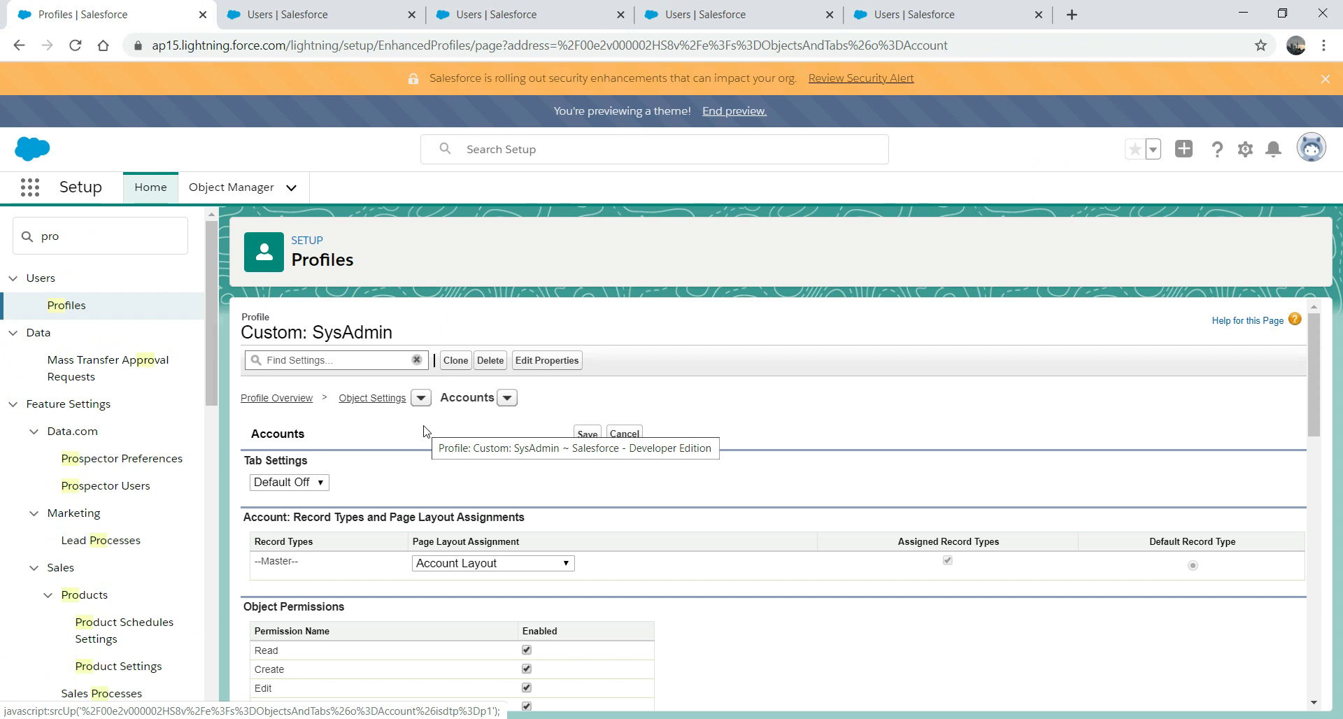
pyautogui.click(313, 483)
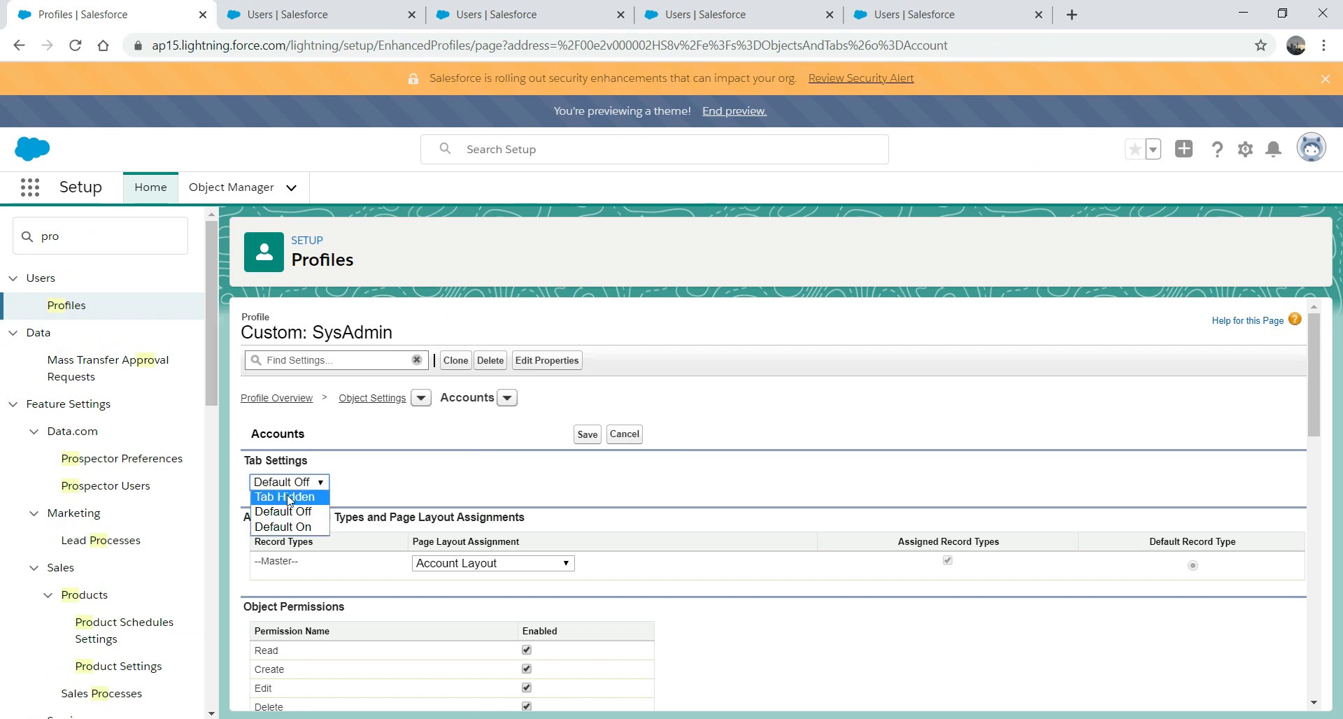
pyautogui.click(287, 499)
pyautogui.click(588, 436)
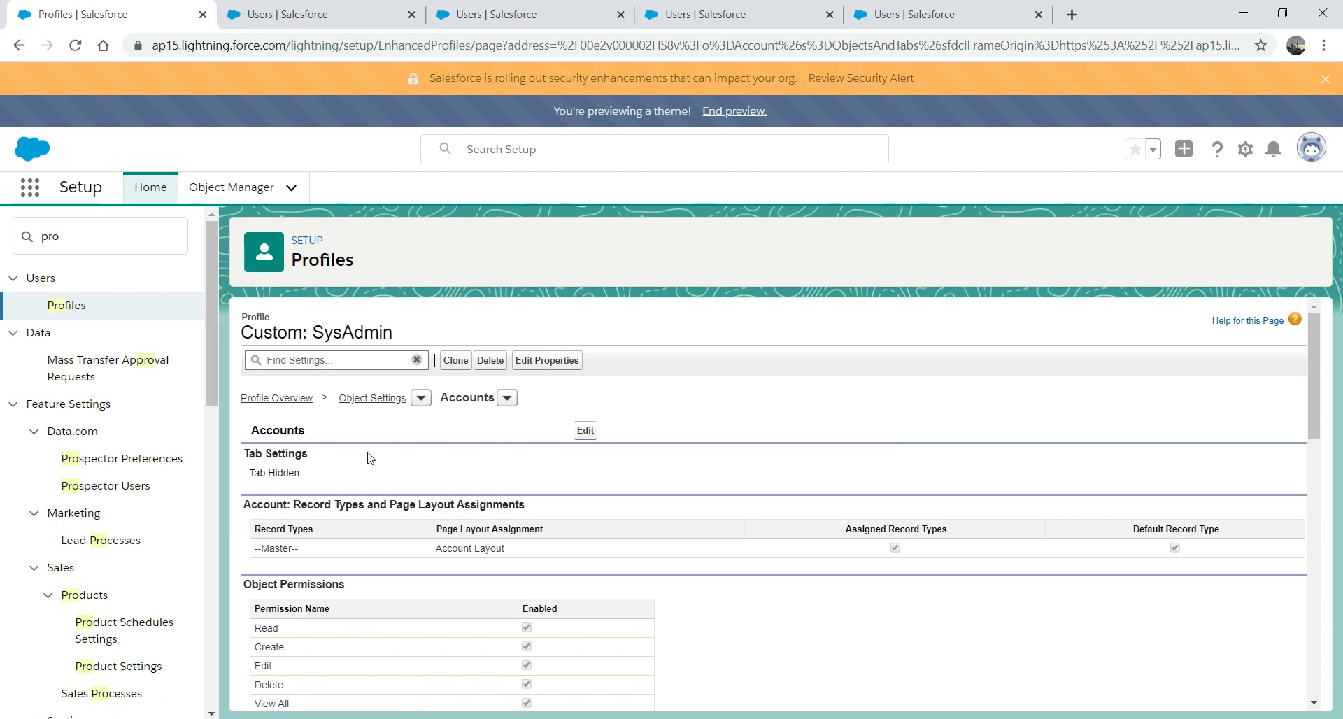
# Log in as the Test user again and search the apps and items for "acc" to check for Accounts.
pyautogui.click(326, 10)
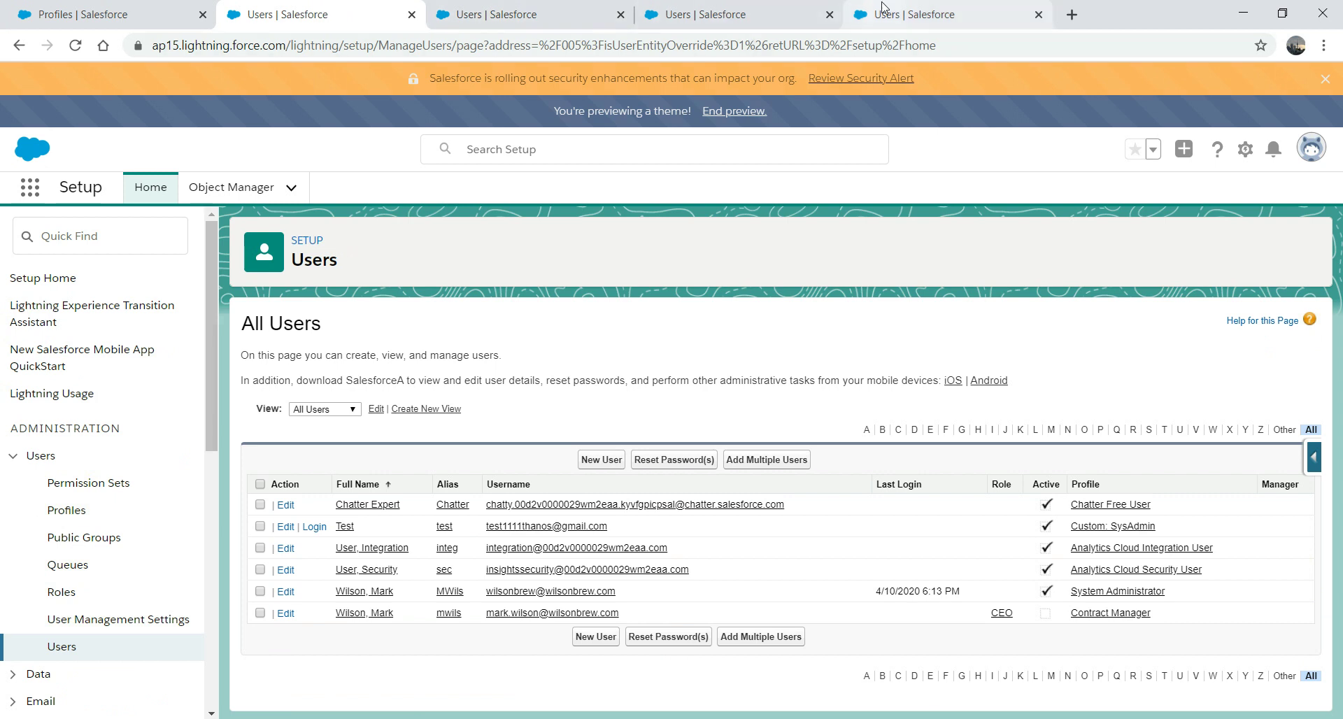
pyautogui.click(312, 528)
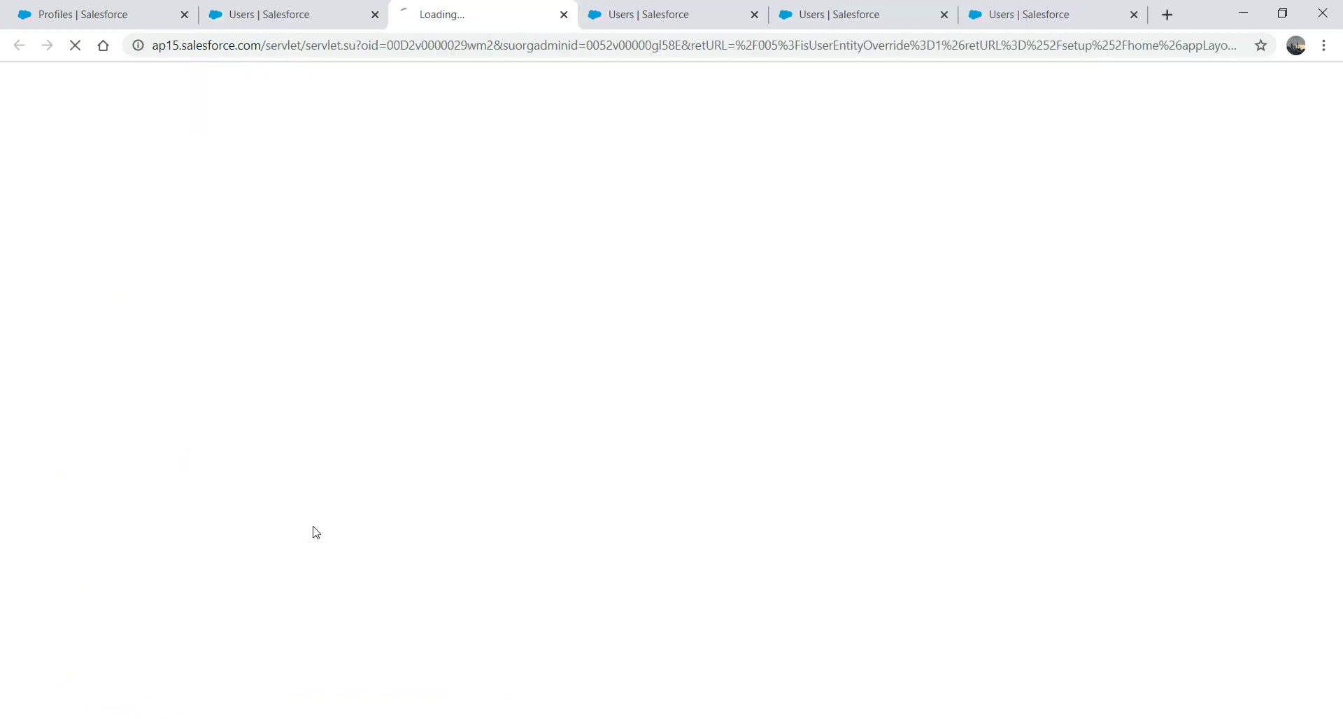
pyautogui.click(754, 14)
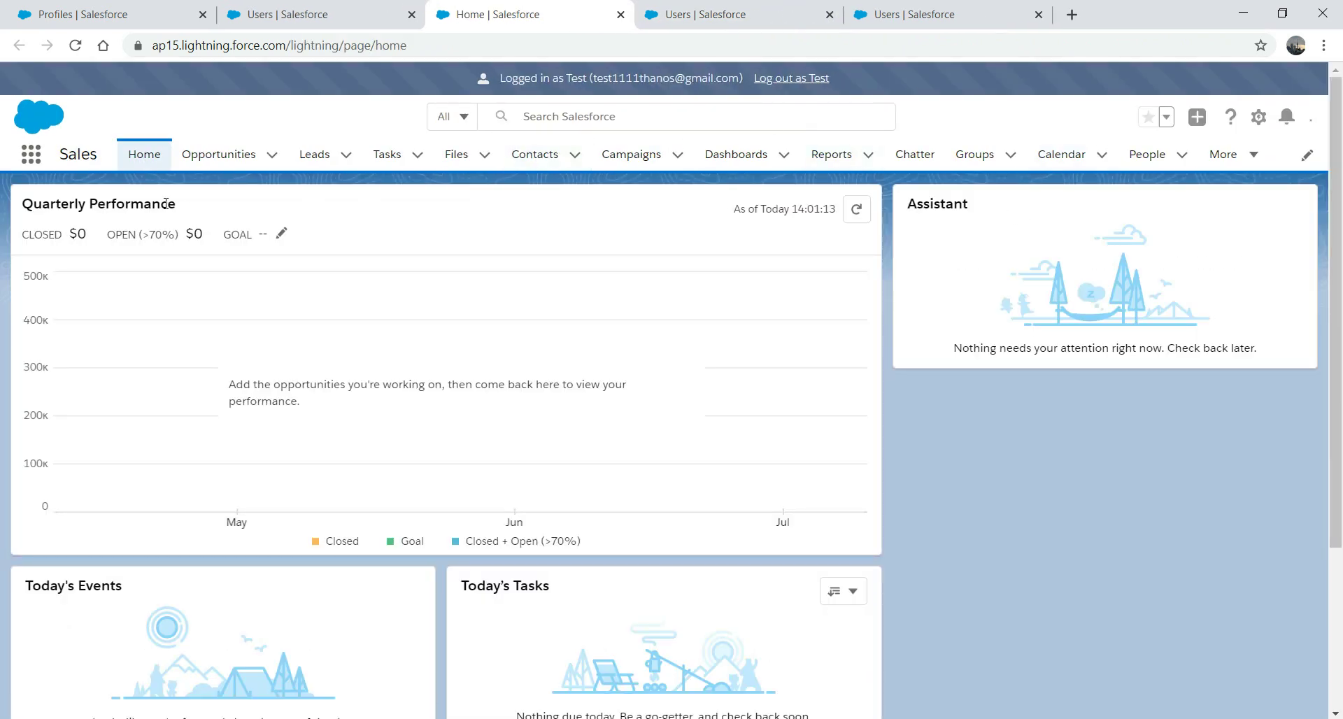
pyautogui.click(31, 155)
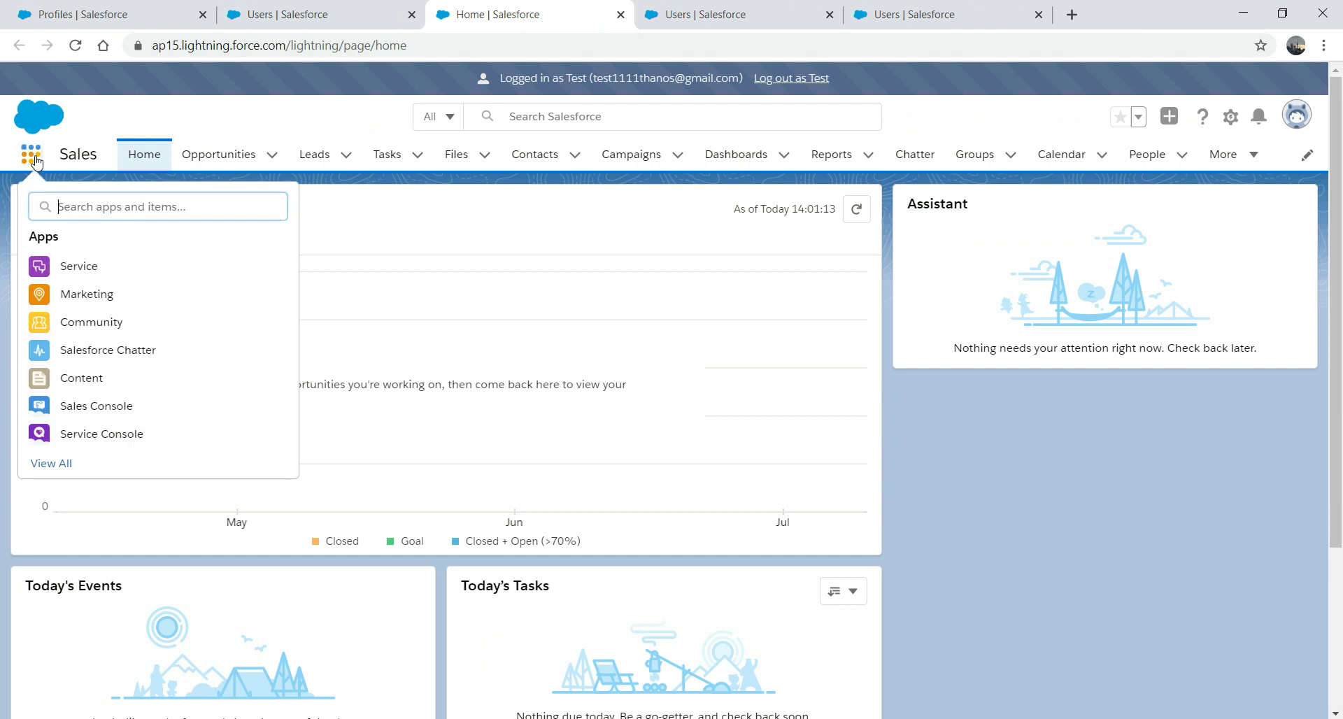
pyautogui.write('acc')
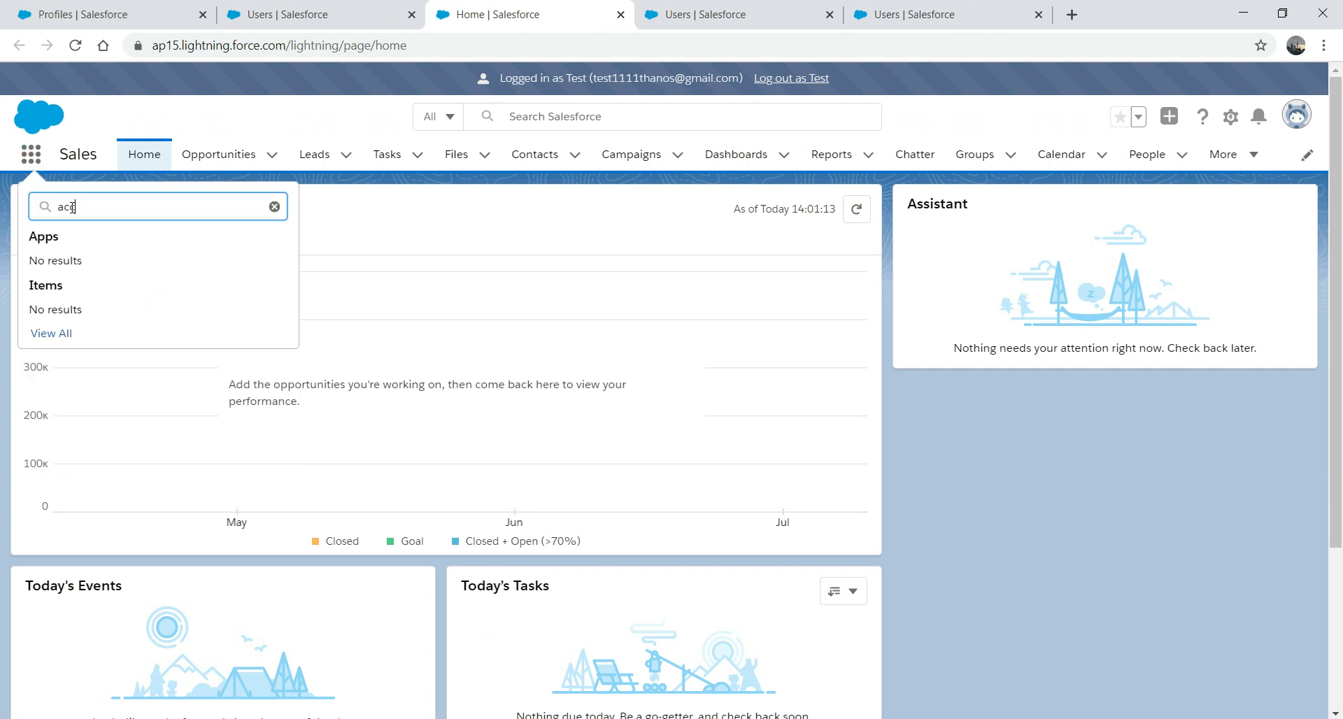
# Browse the full list of apps and items as the Test user to look for Accounts.
pyautogui.click(63, 333)
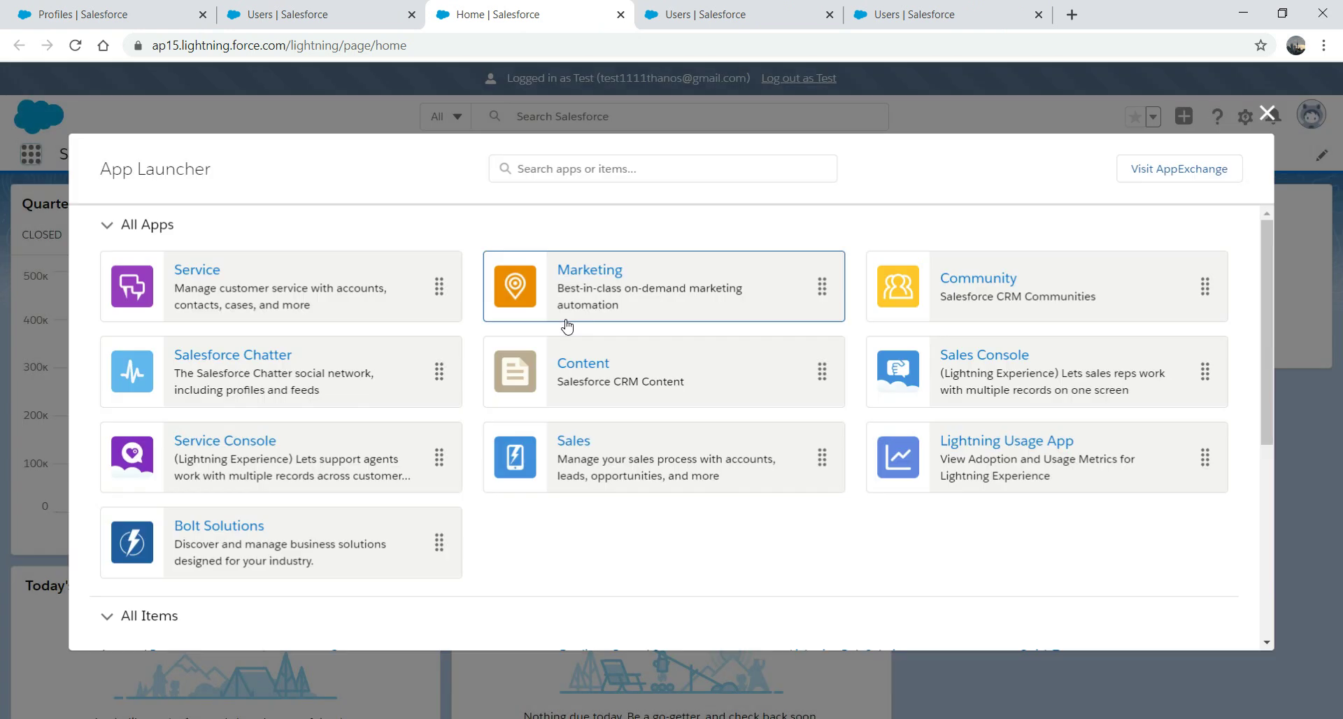
pyautogui.moveTo(1268, 334)
pyautogui.mouseDown()
pyautogui.moveTo(1222, 675)
pyautogui.moveTo(1277, 357)
pyautogui.mouseUp()
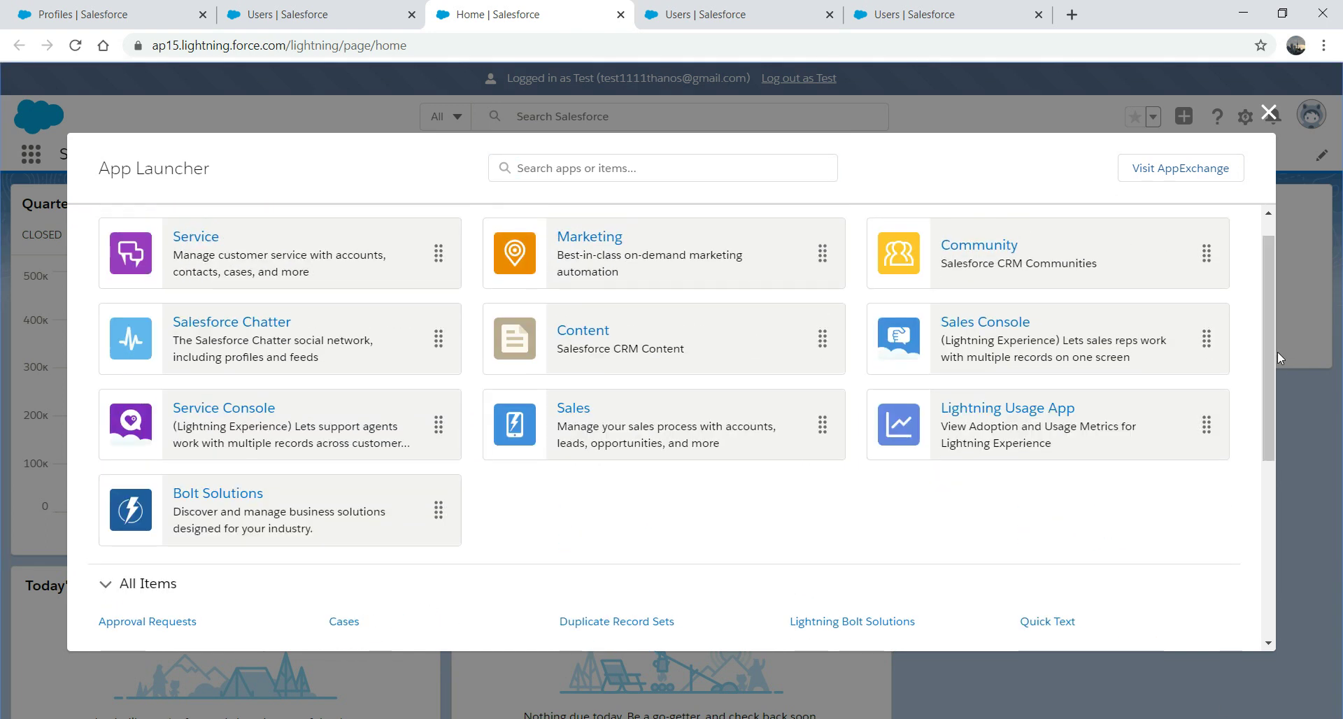
pyautogui.click(1268, 111)
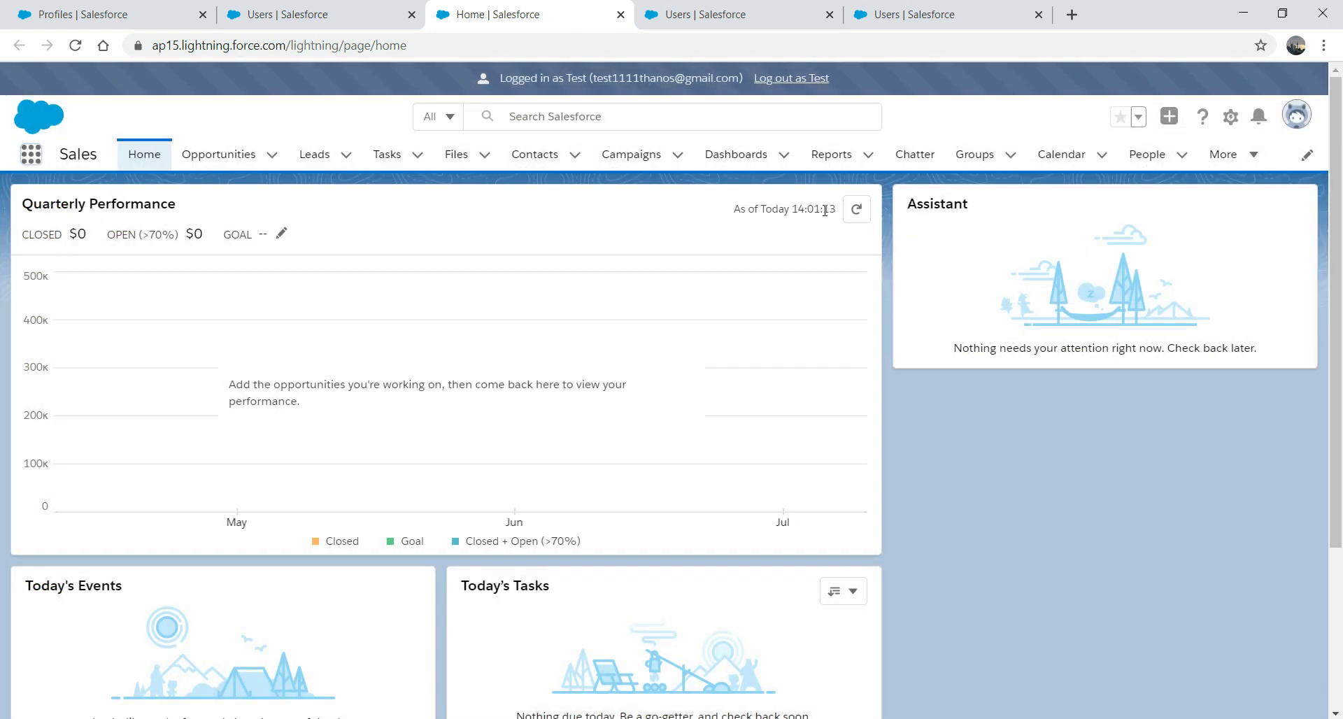
pyautogui.click(1296, 116)
# Remove the Create, Delete and Modify All permissions on Accounts from the Custom: SysAdmin profile, keeping Read, Edit and View All, and save.
pyautogui.click(290, 14)
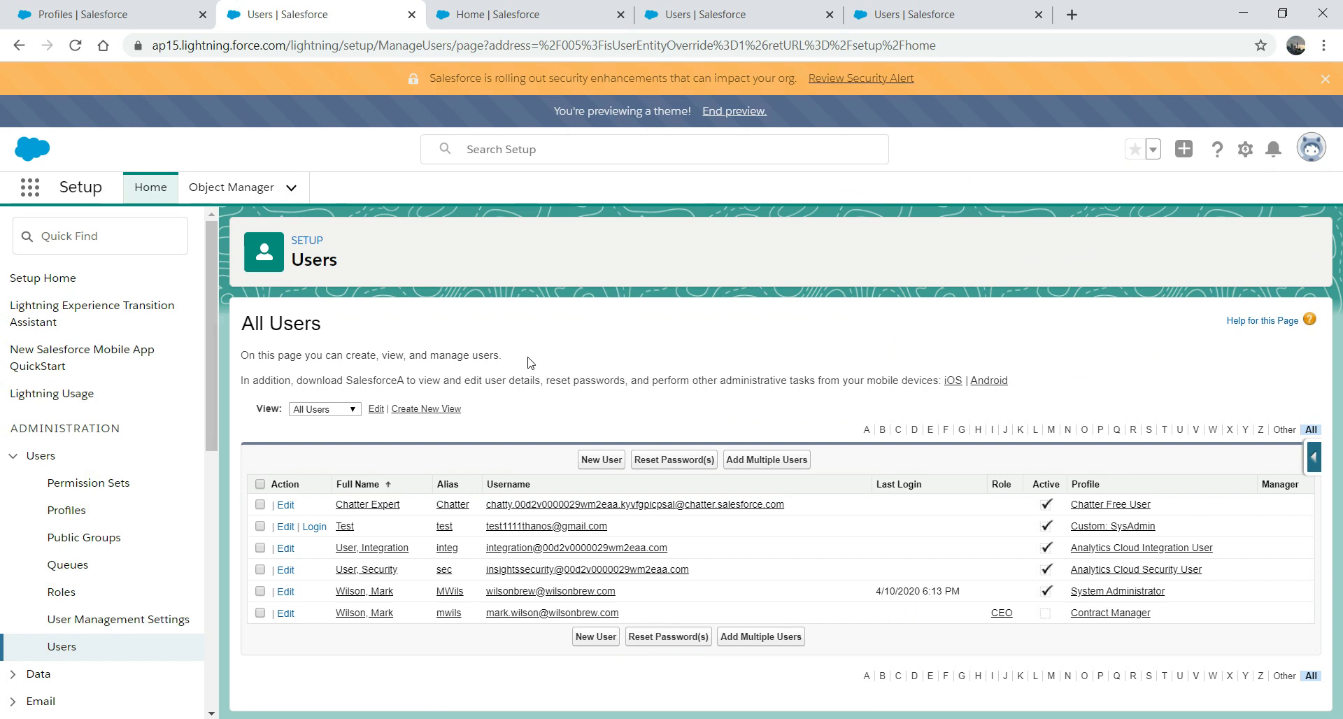
pyautogui.click(138, 9)
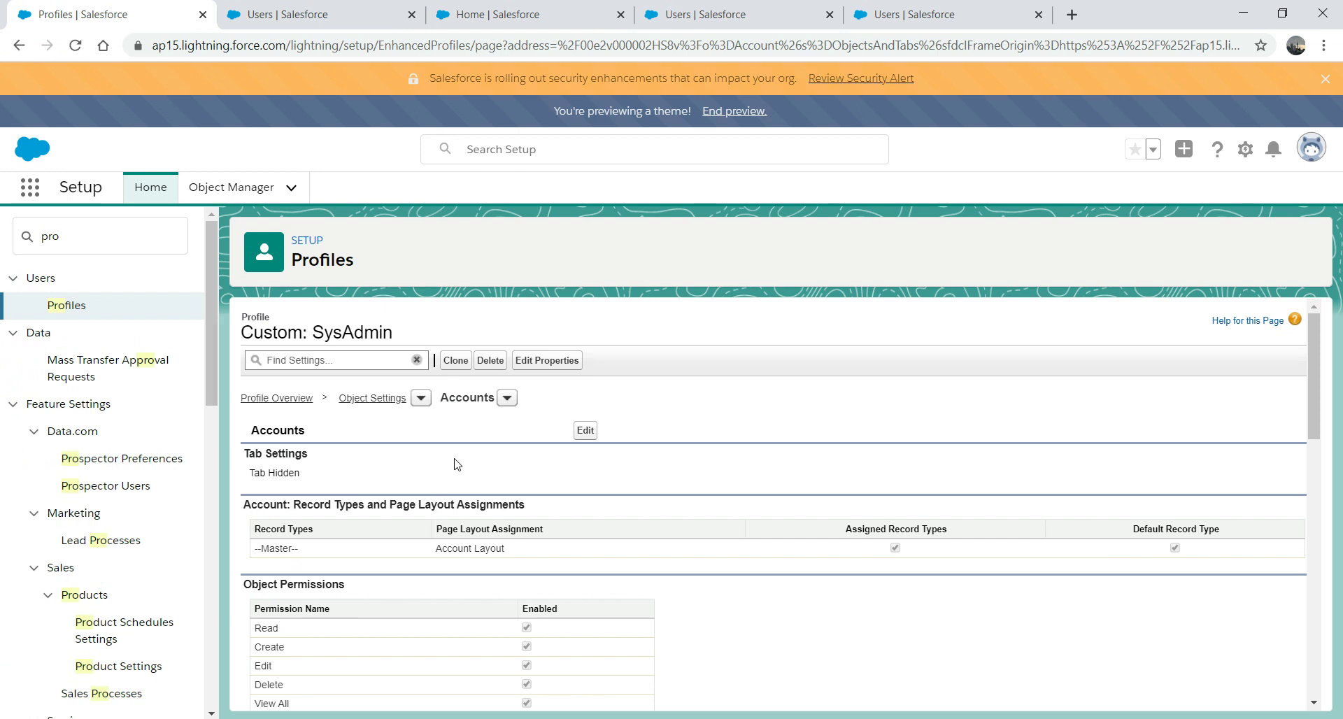
pyautogui.moveTo(1312, 365); pyautogui.dragTo(1311, 412)
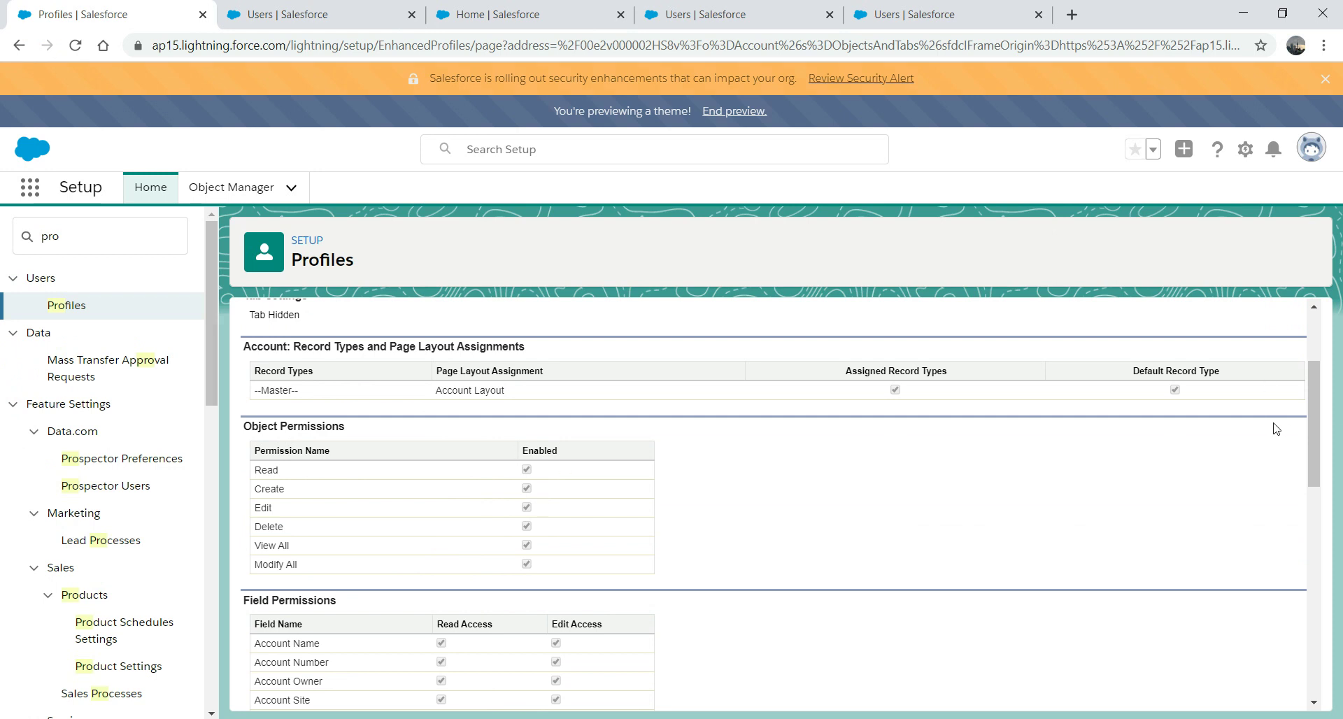
pyautogui.moveTo(1316, 412); pyautogui.dragTo(1312, 386)
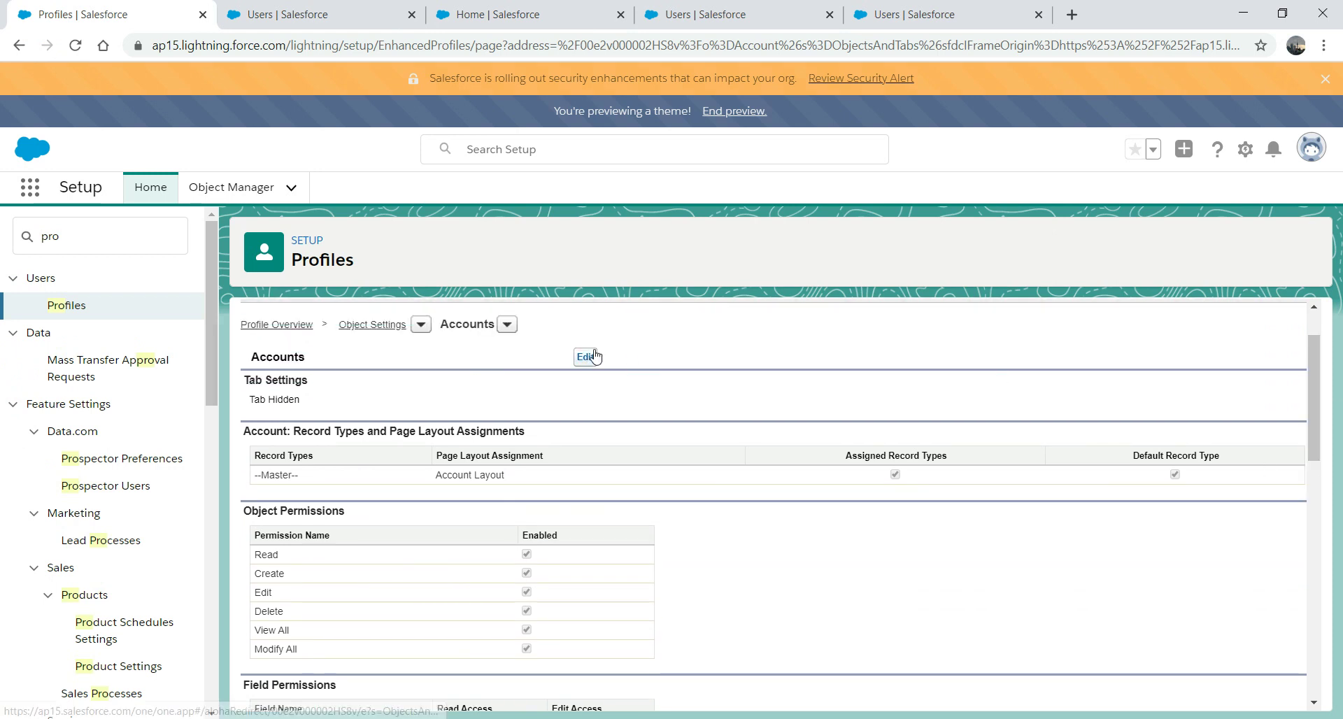
pyautogui.click(585, 357)
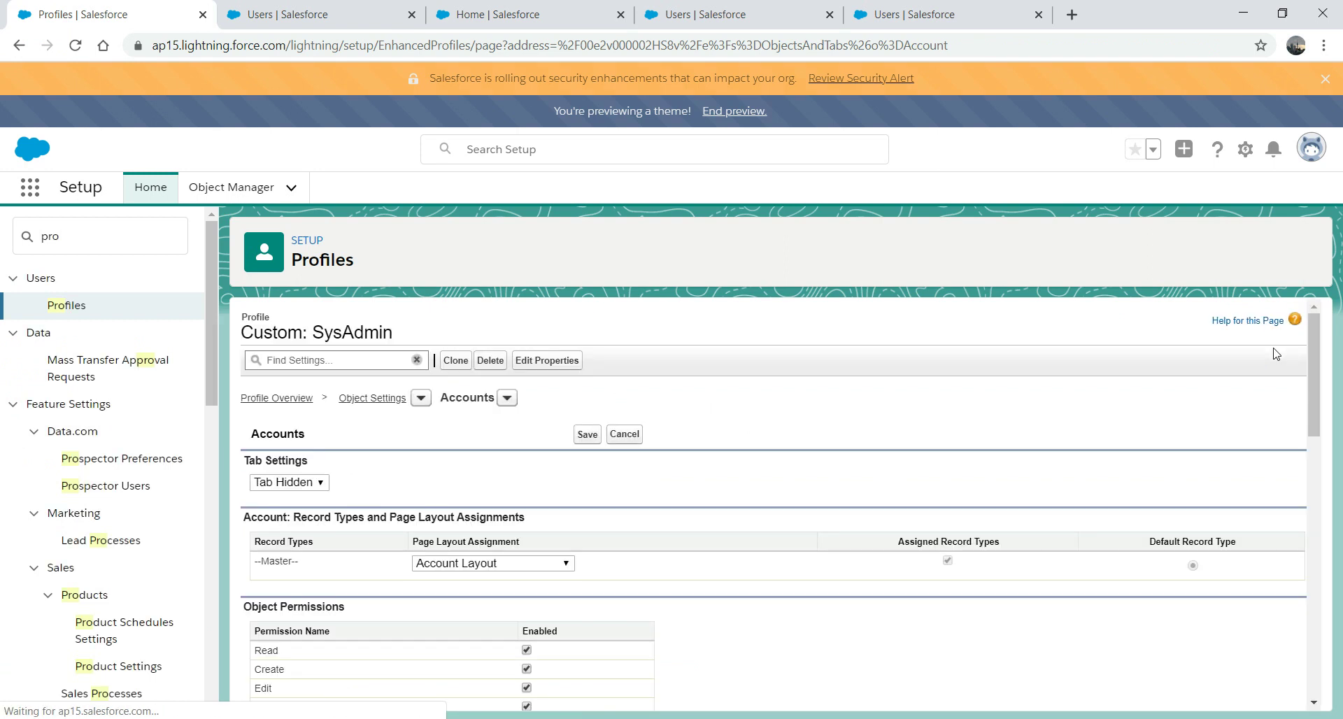
pyautogui.moveTo(1316, 358); pyautogui.dragTo(1302, 415)
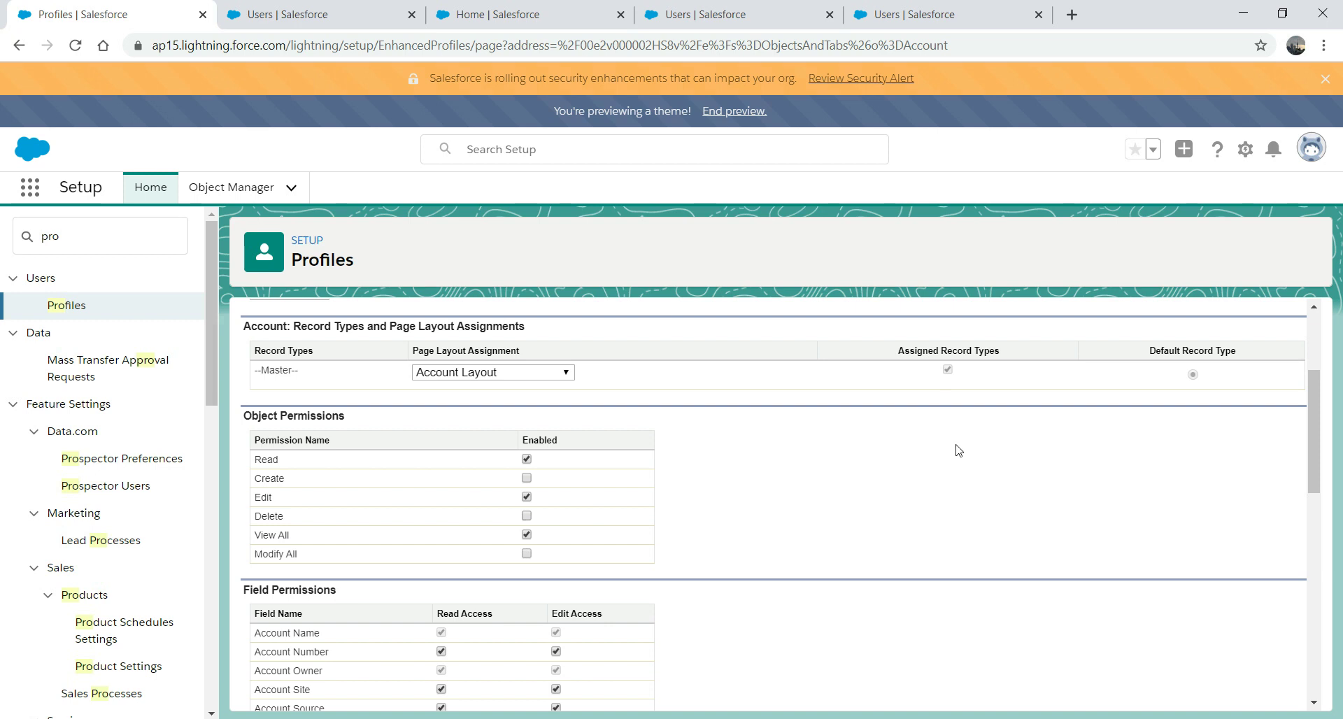
pyautogui.scroll(3, 1307, 442)
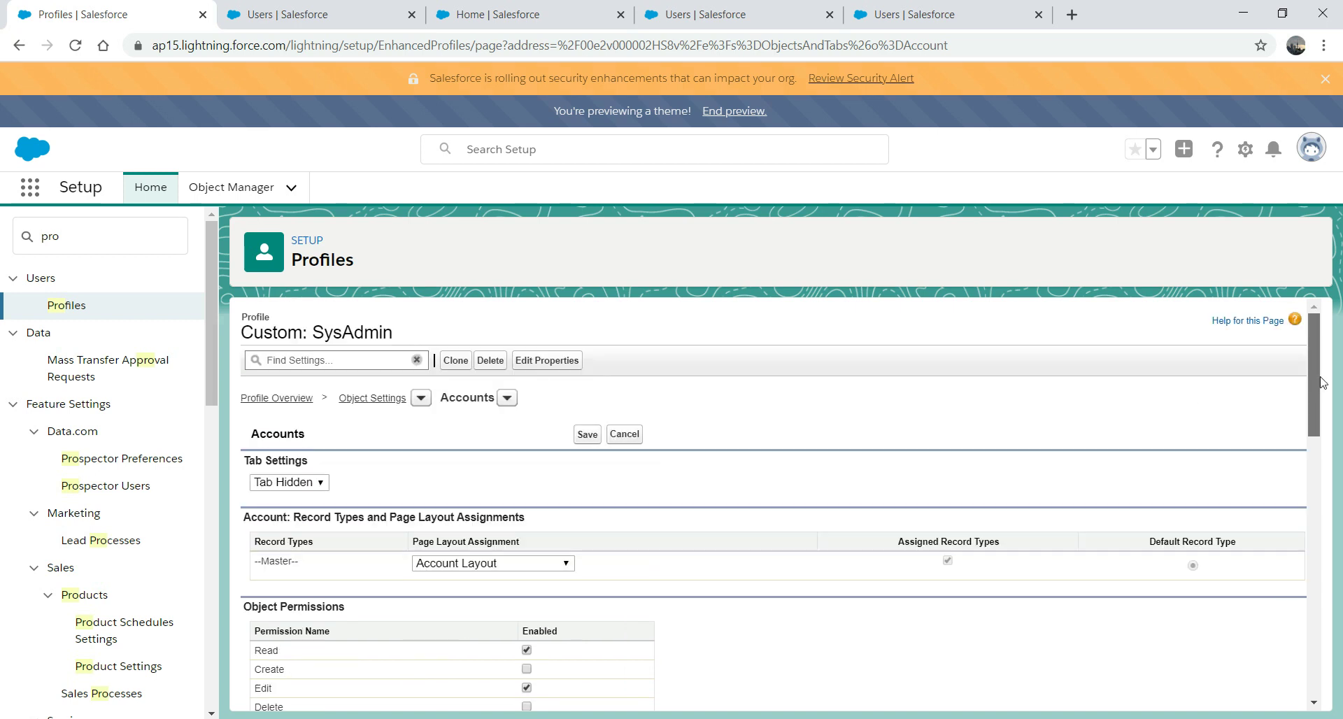
pyautogui.click(589, 435)
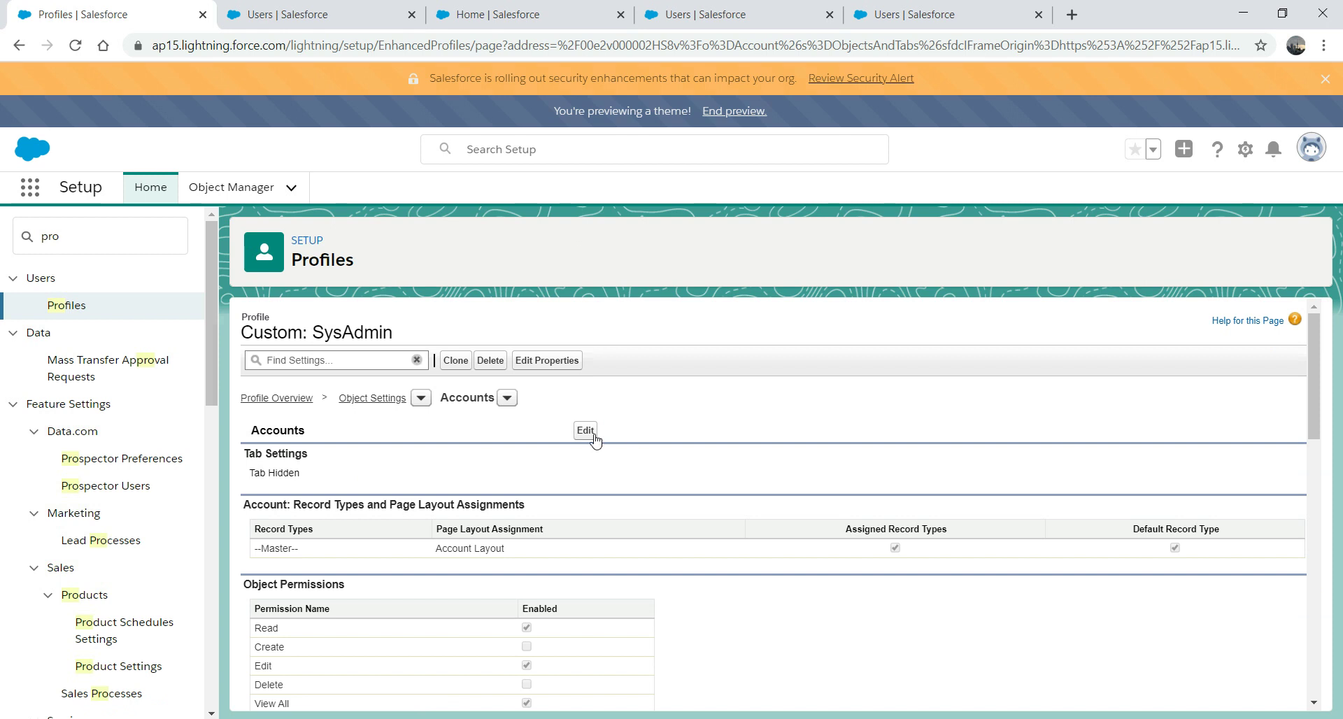
# Set the Accounts tab setting to Default On for the Custom: SysAdmin profile and save it.
pyautogui.click(586, 430)
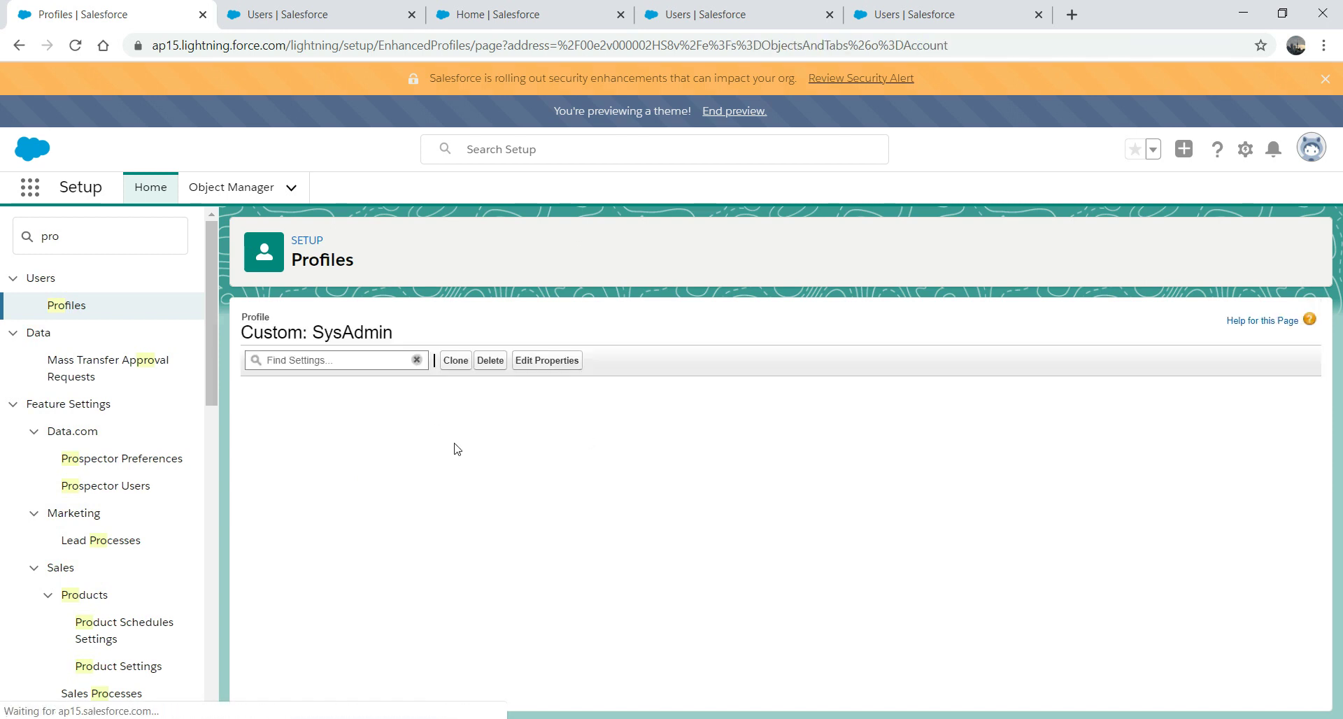
pyautogui.click(311, 482)
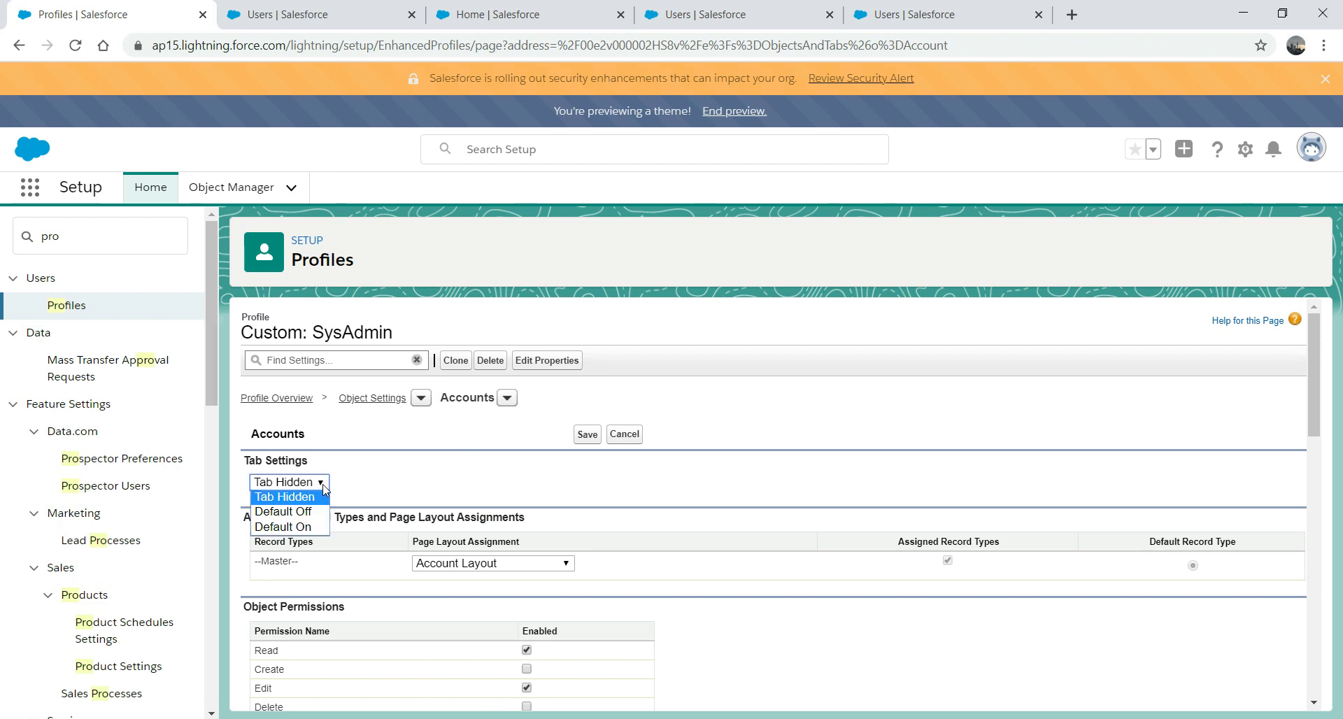
pyautogui.click(290, 527)
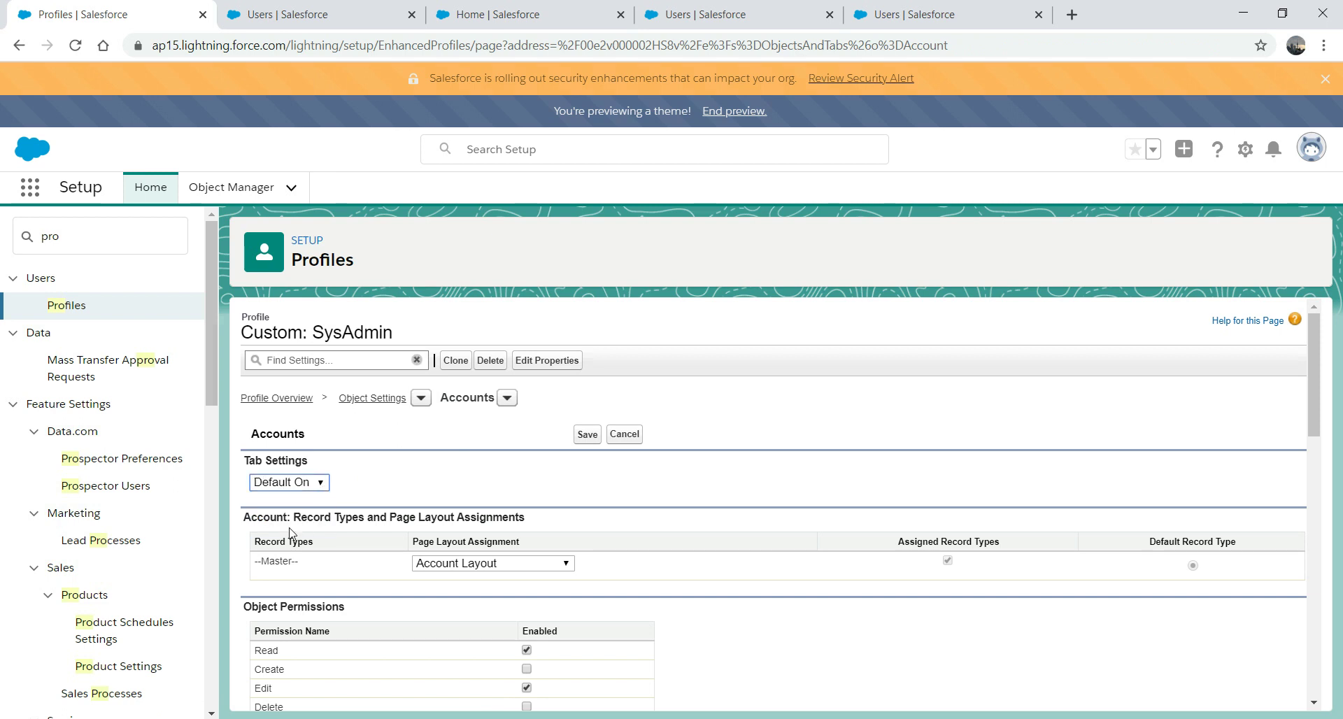
pyautogui.click(586, 435)
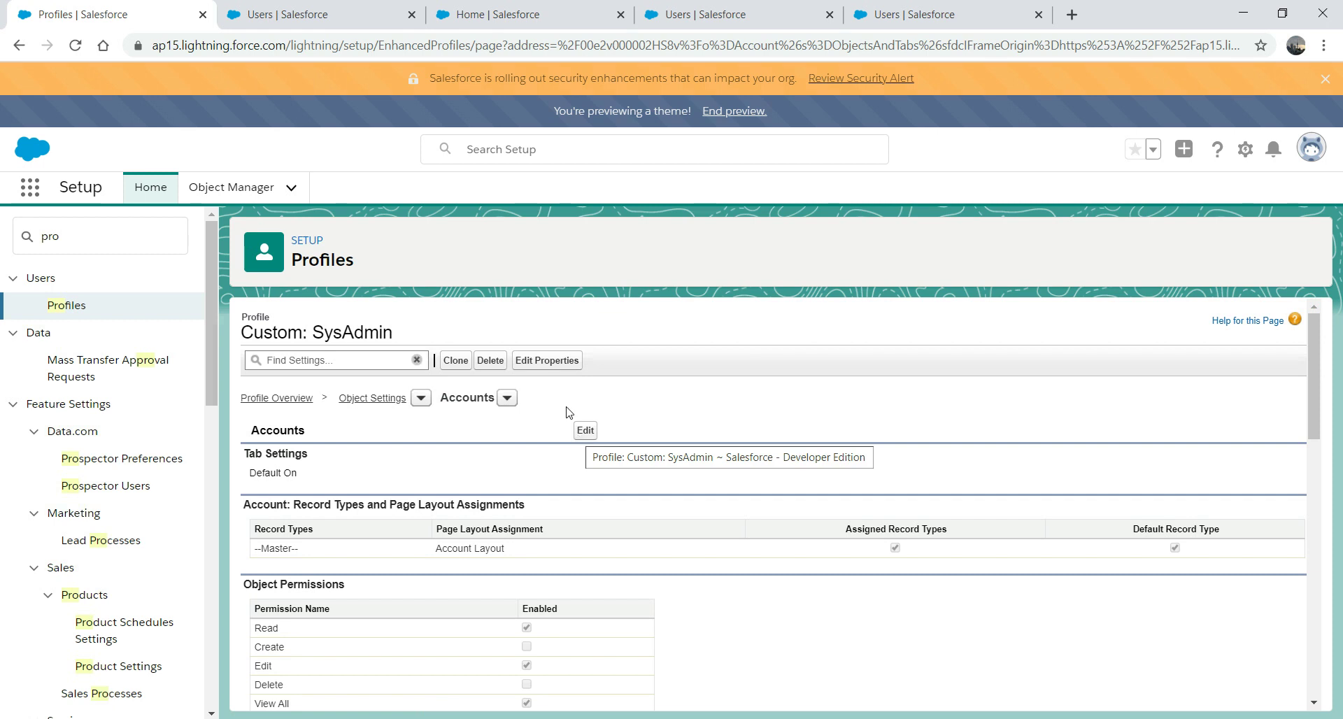
# Log in as the Test user, switch to Lightning Experience and open Accounts in the Sales app.
pyautogui.click(305, 14)
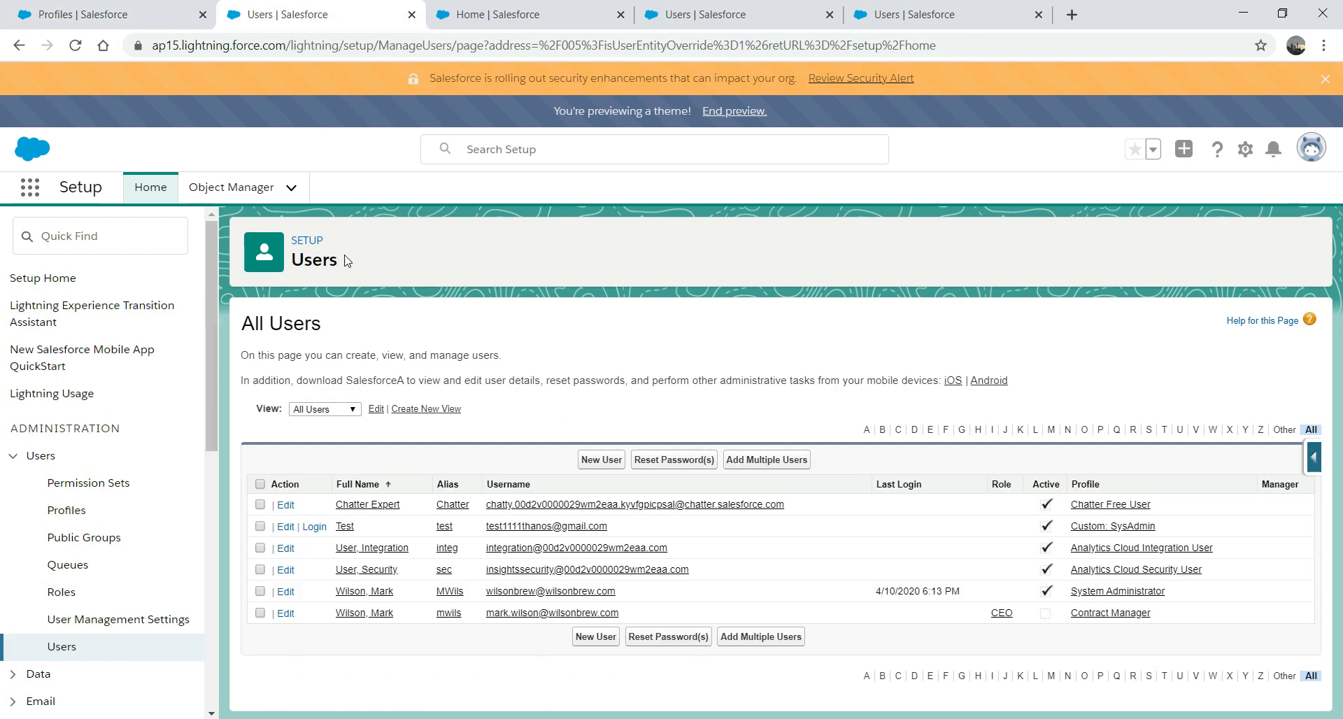
pyautogui.click(310, 529)
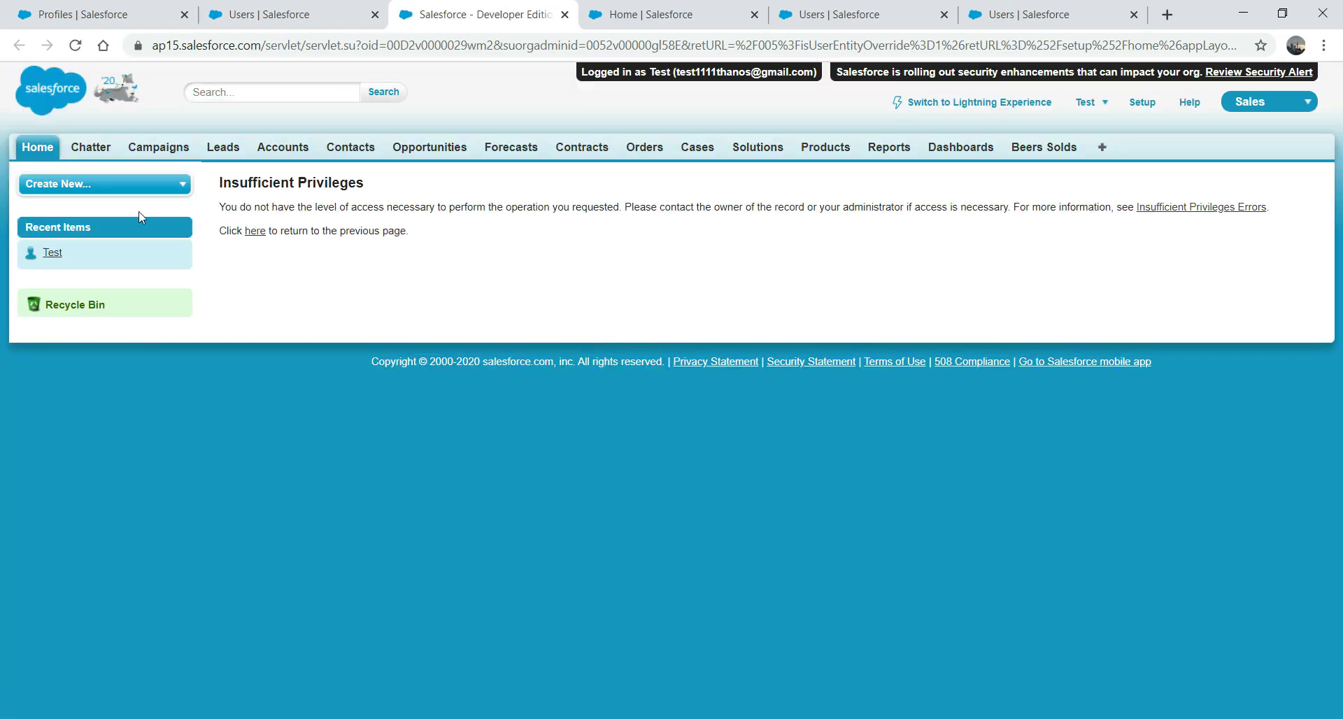
pyautogui.click(924, 103)
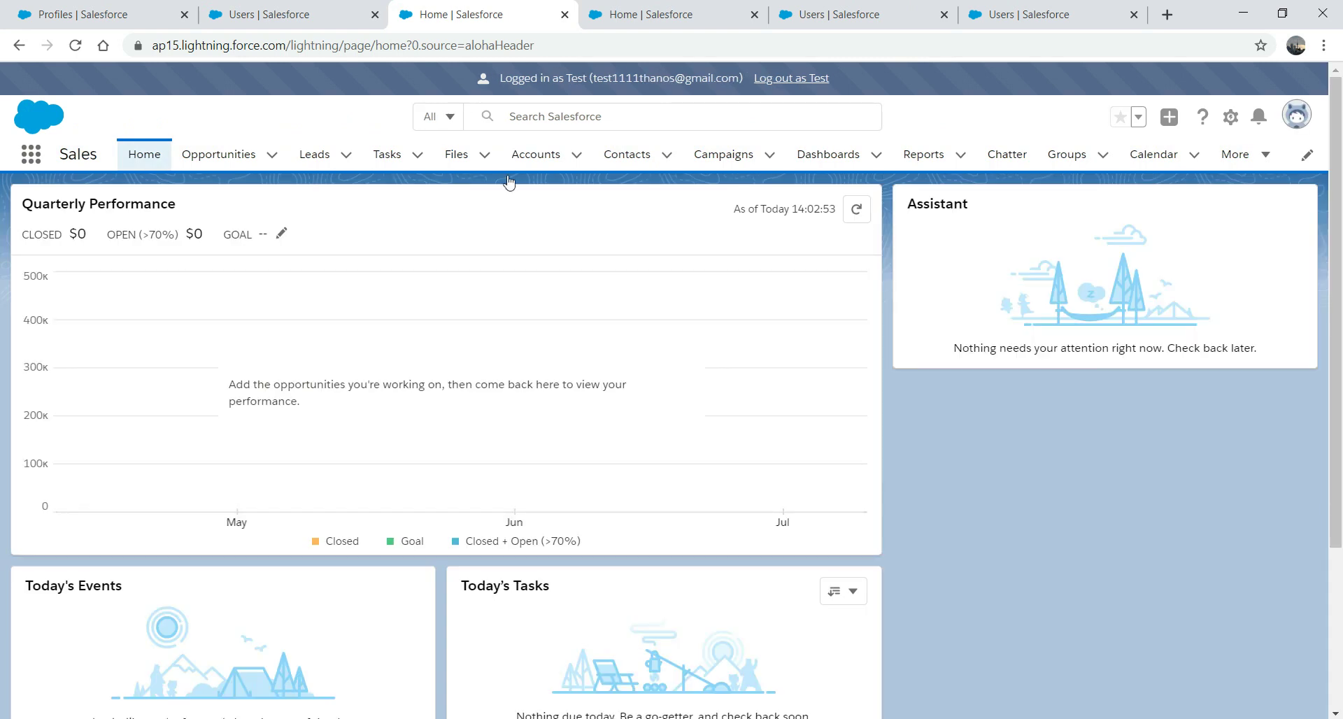
pyautogui.click(524, 165)
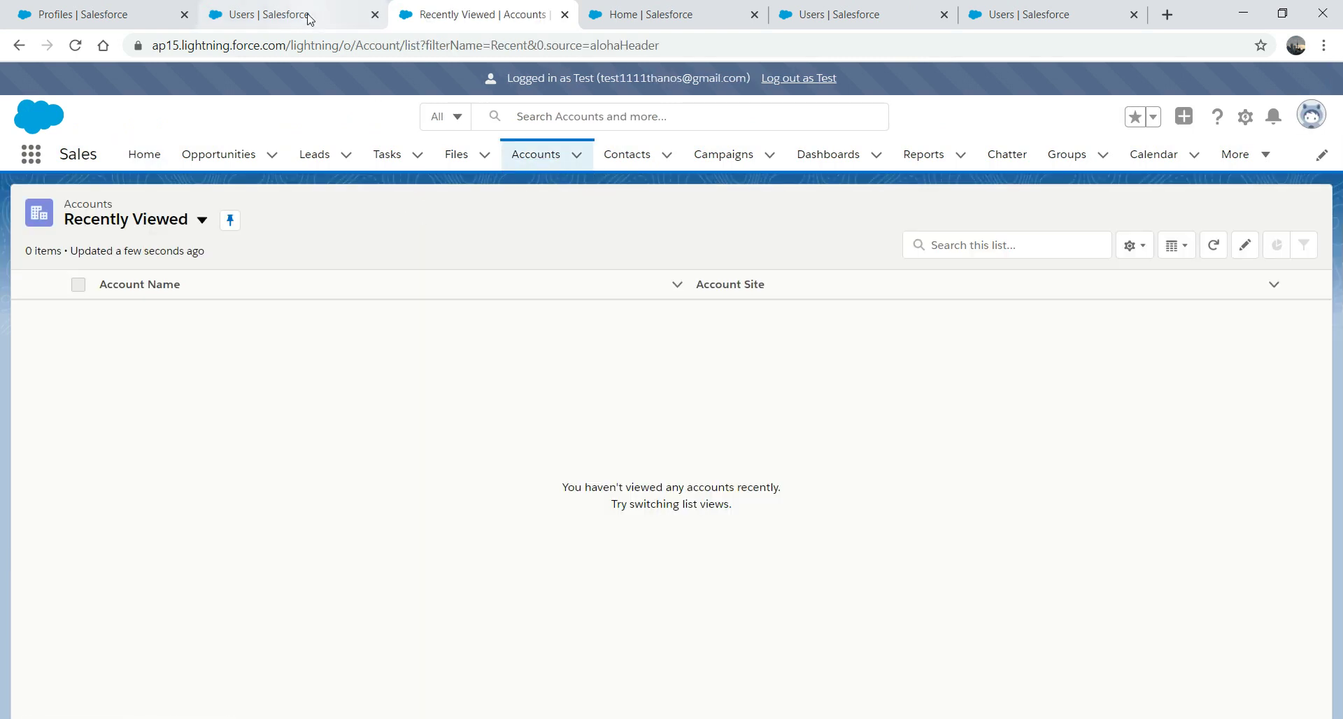
# Recheck the profile's Accounts settings, and display the All Accounts list in the Test user's session.
pyautogui.click(102, 7)
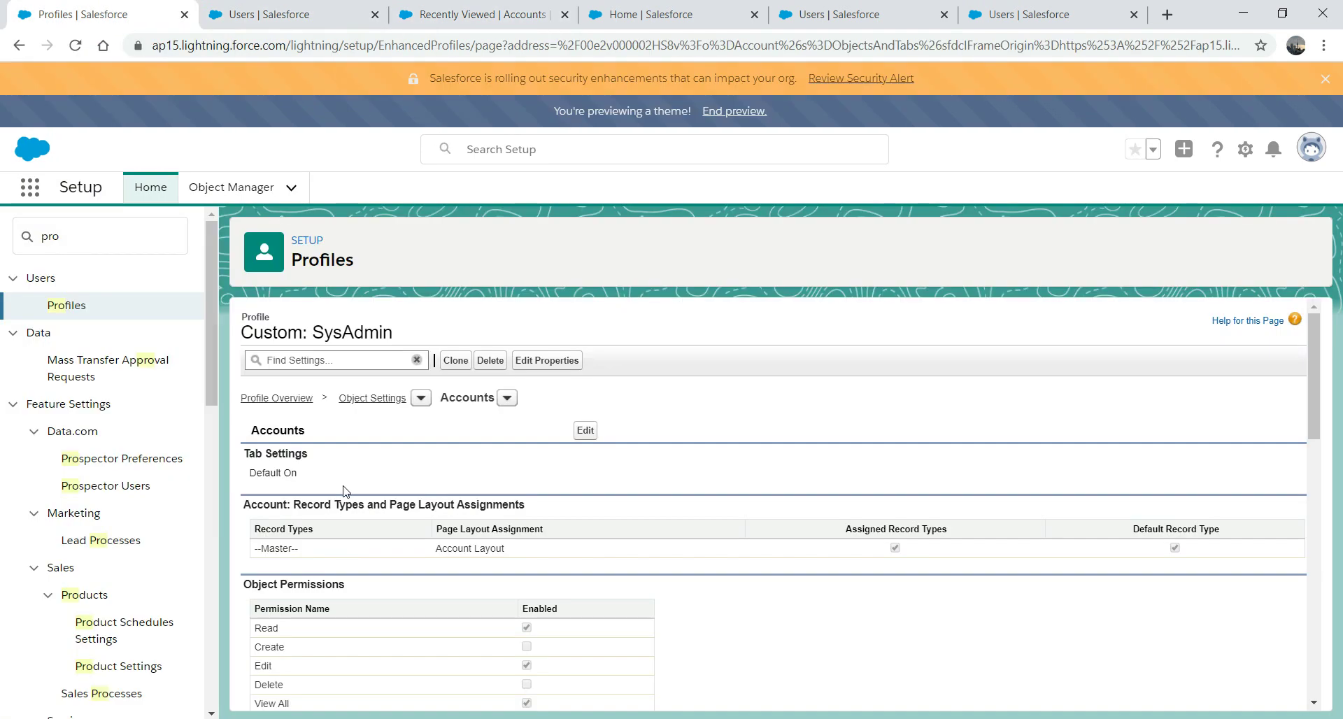
pyautogui.click(313, 8)
pyautogui.click(511, 7)
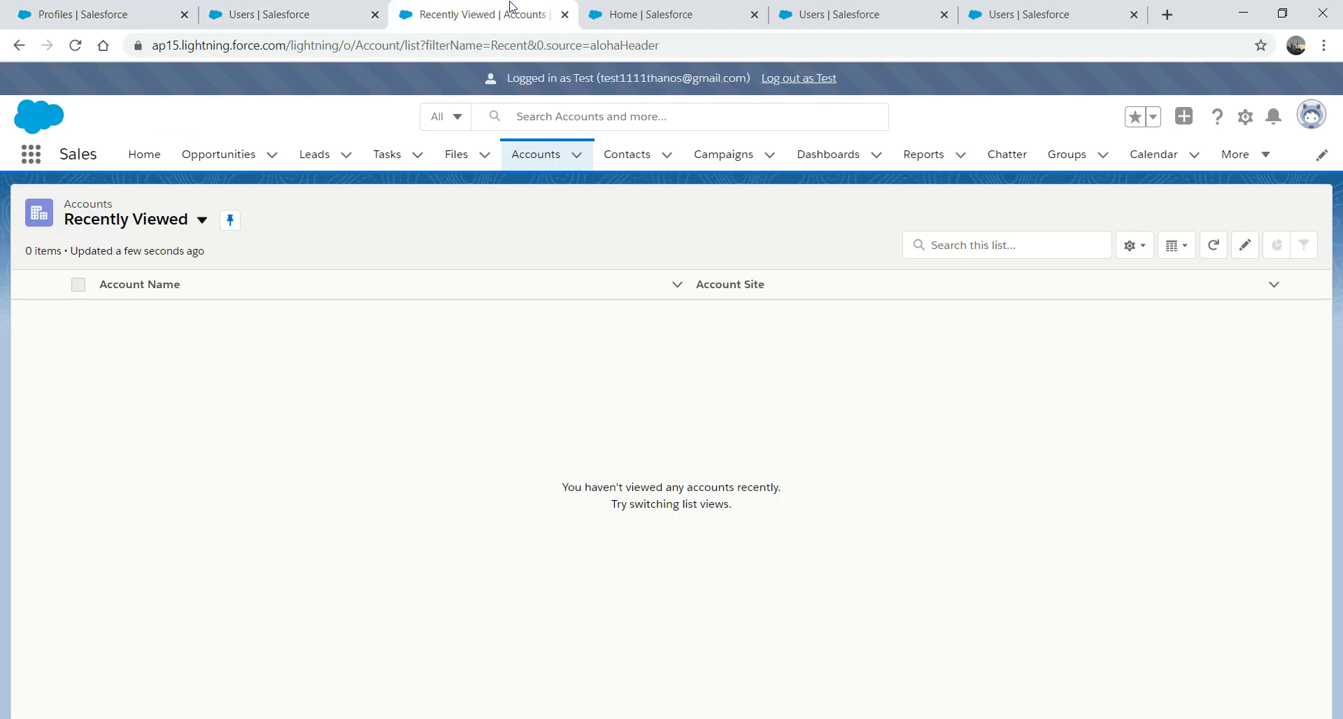
pyautogui.click(202, 220)
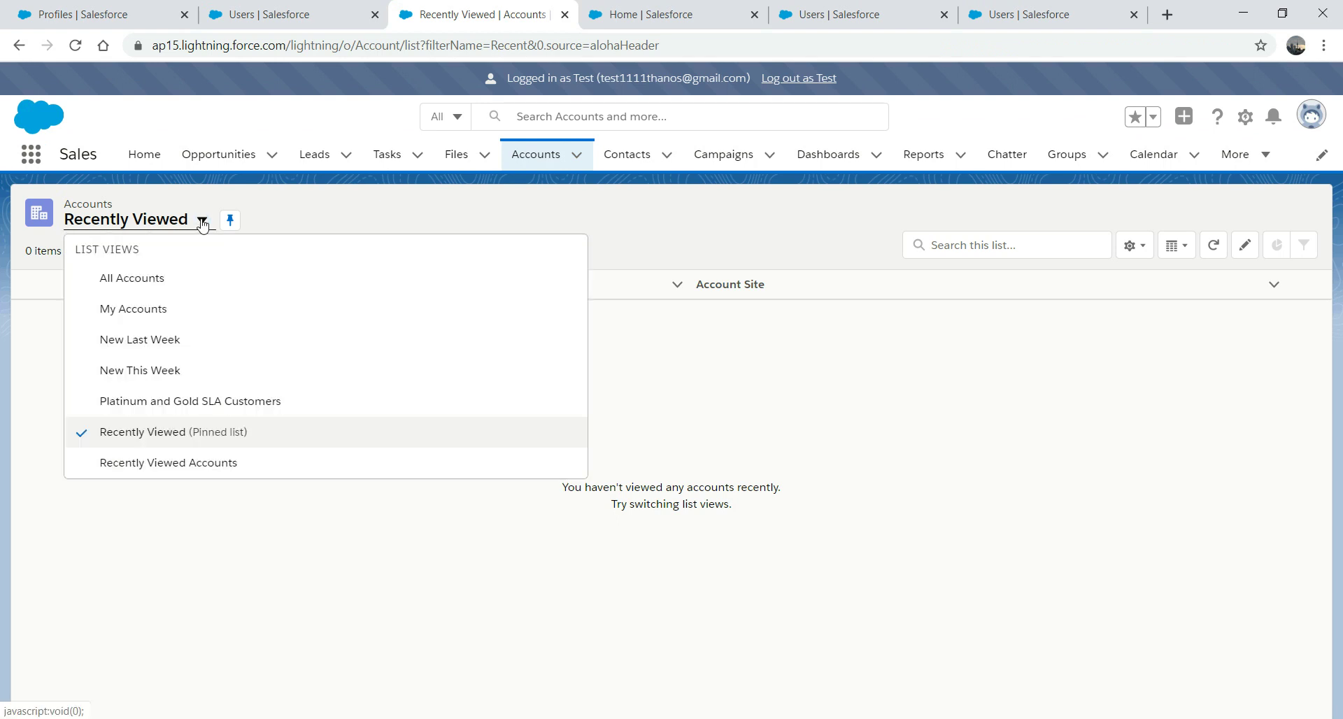
pyautogui.click(150, 285)
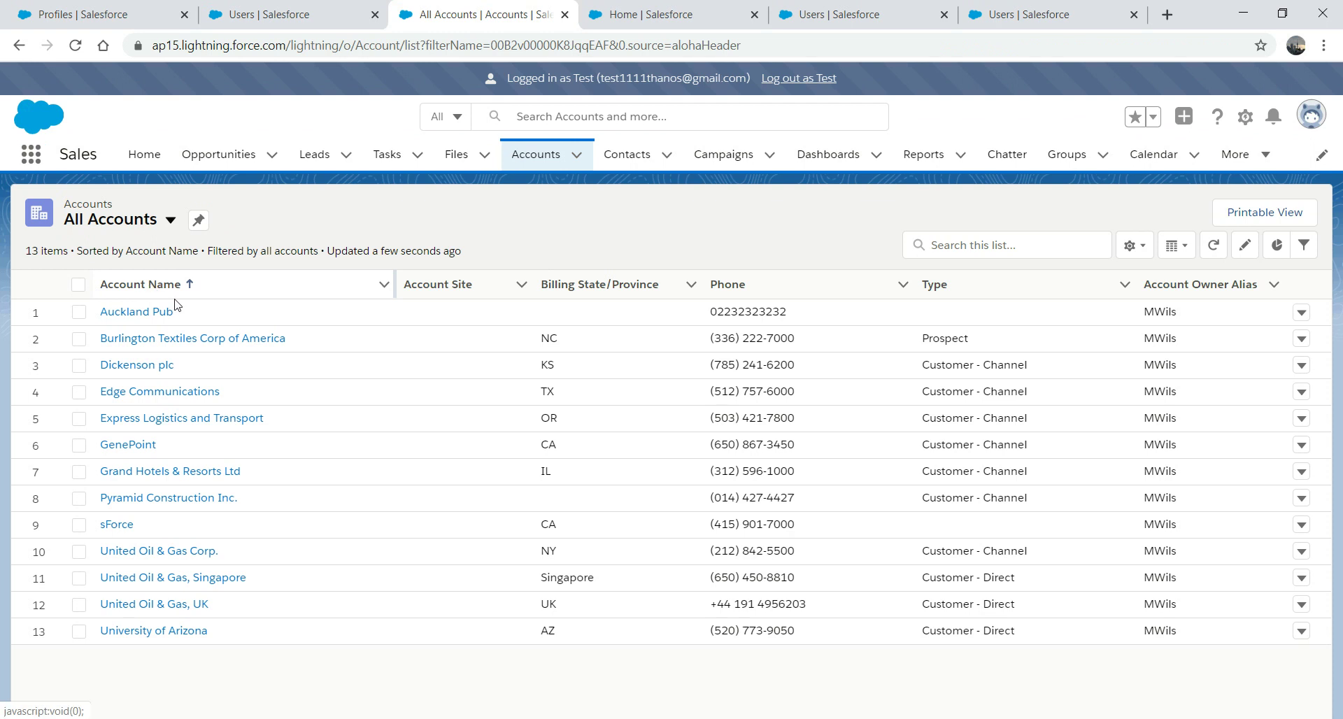
# Open the details of the Auckland Pub account, set its Rating to Hot and save the record.
pyautogui.click(151, 313)
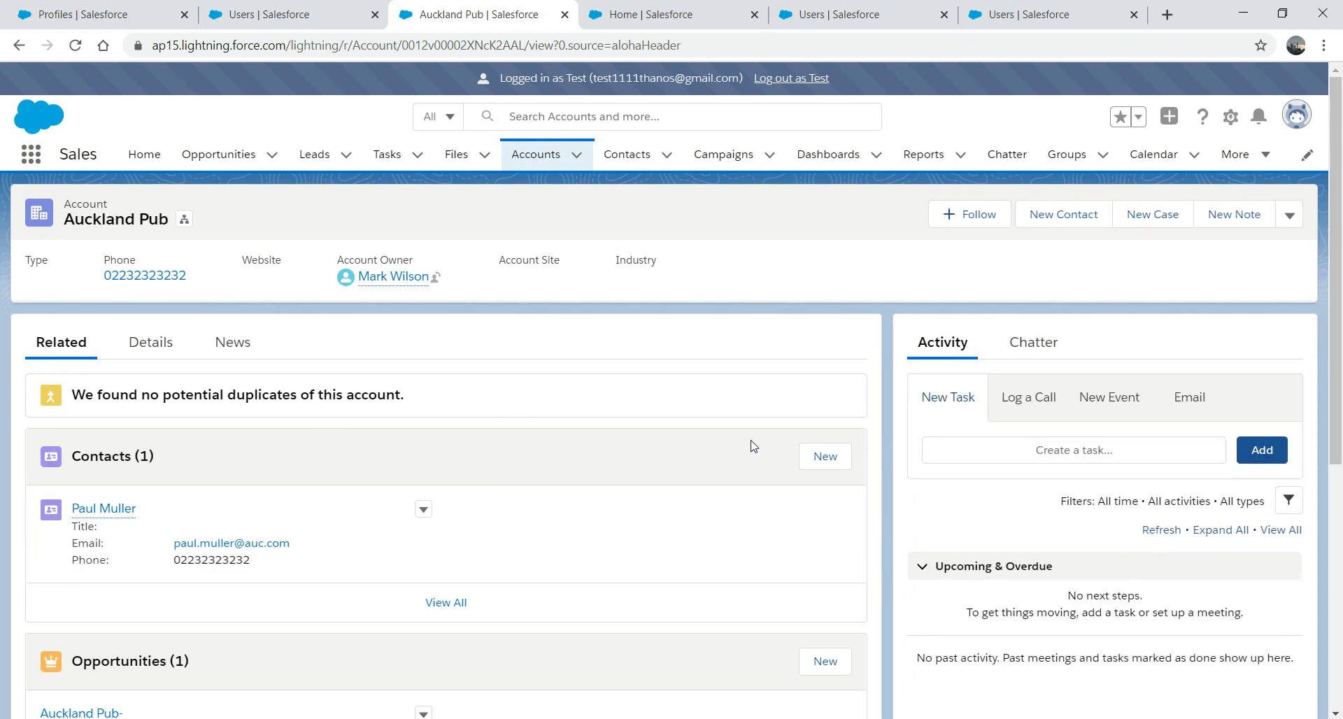
pyautogui.click(144, 347)
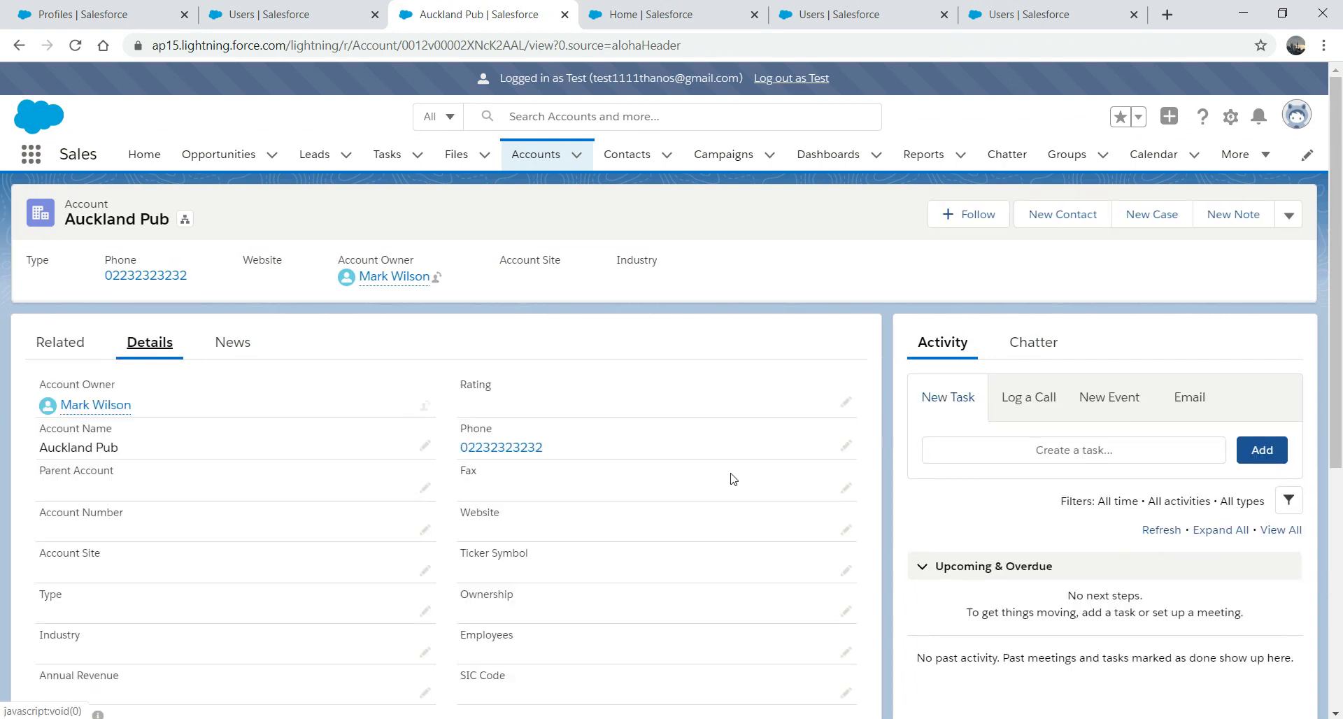
pyautogui.click(846, 401)
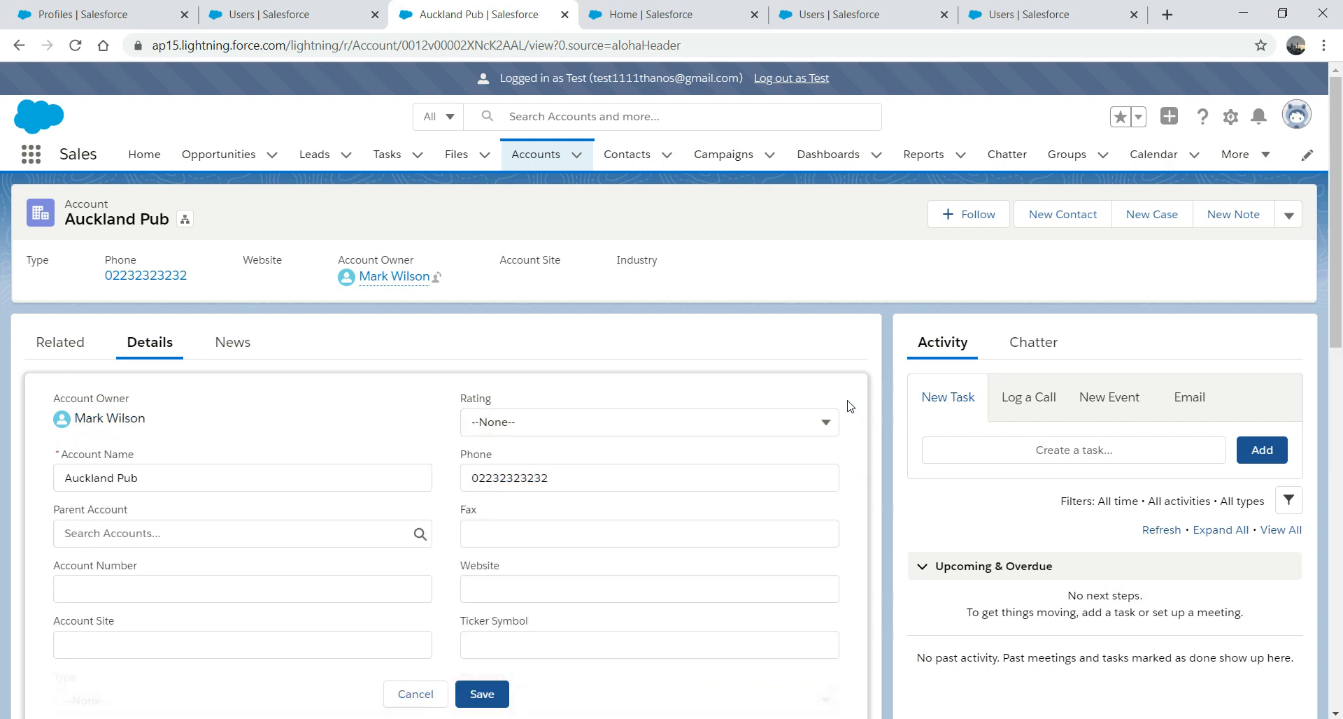
pyautogui.click(827, 422)
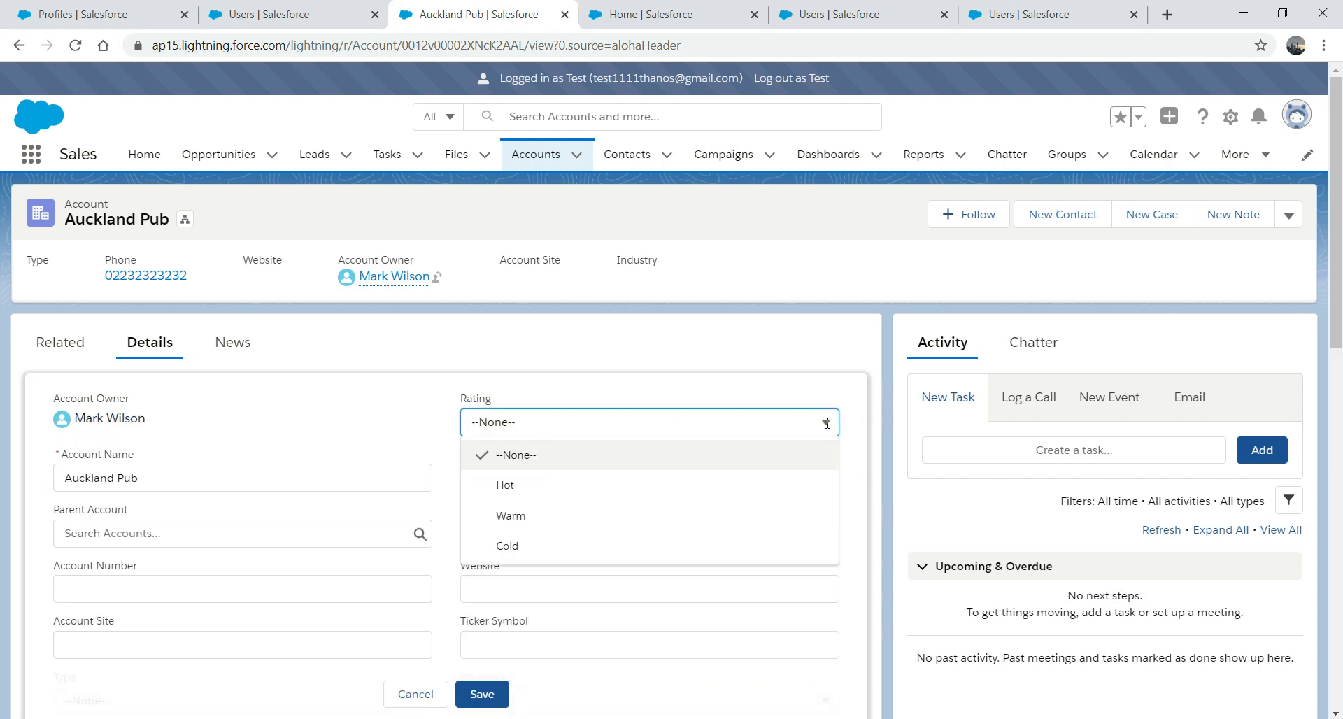
pyautogui.click(555, 485)
pyautogui.click(482, 684)
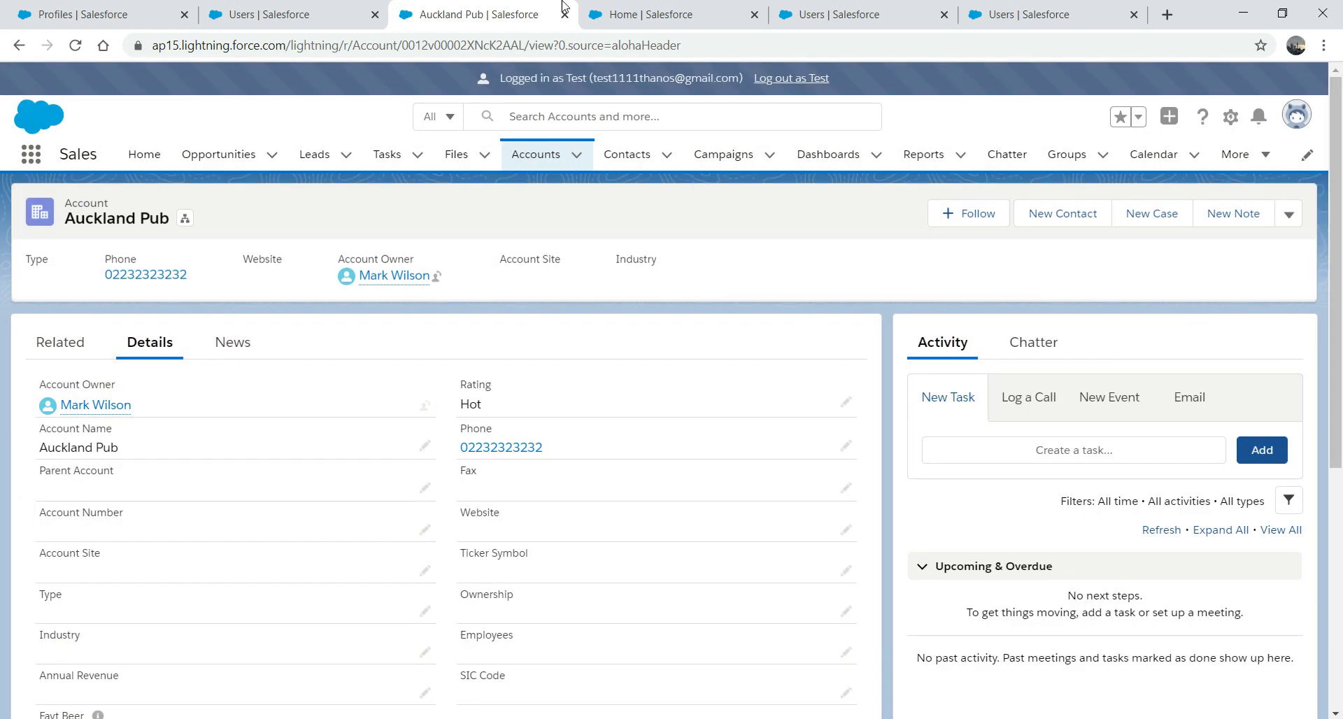
# Compare the profile's Accounts object permissions with the row actions offered for Auckland Pub and Burlington Textiles Corp of America in All Accounts.
pyautogui.click(144, 10)
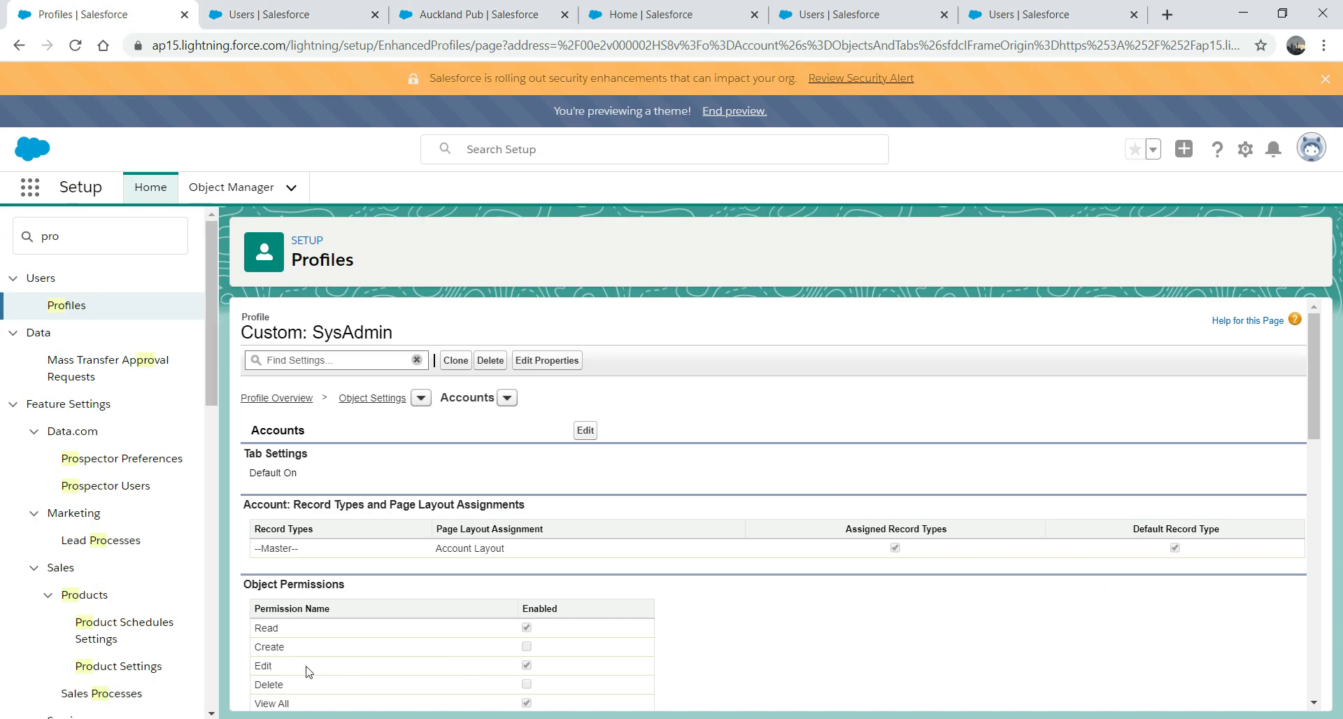
pyautogui.click(258, 12)
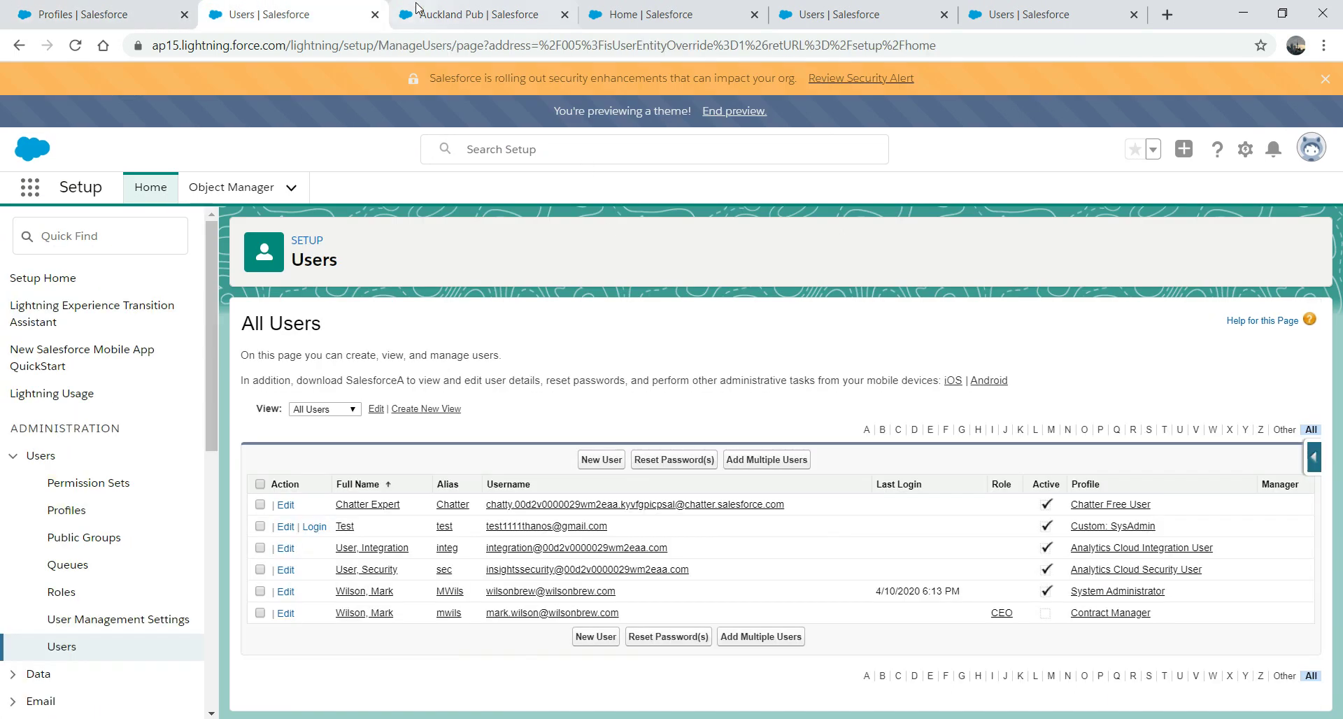
pyautogui.click(445, 14)
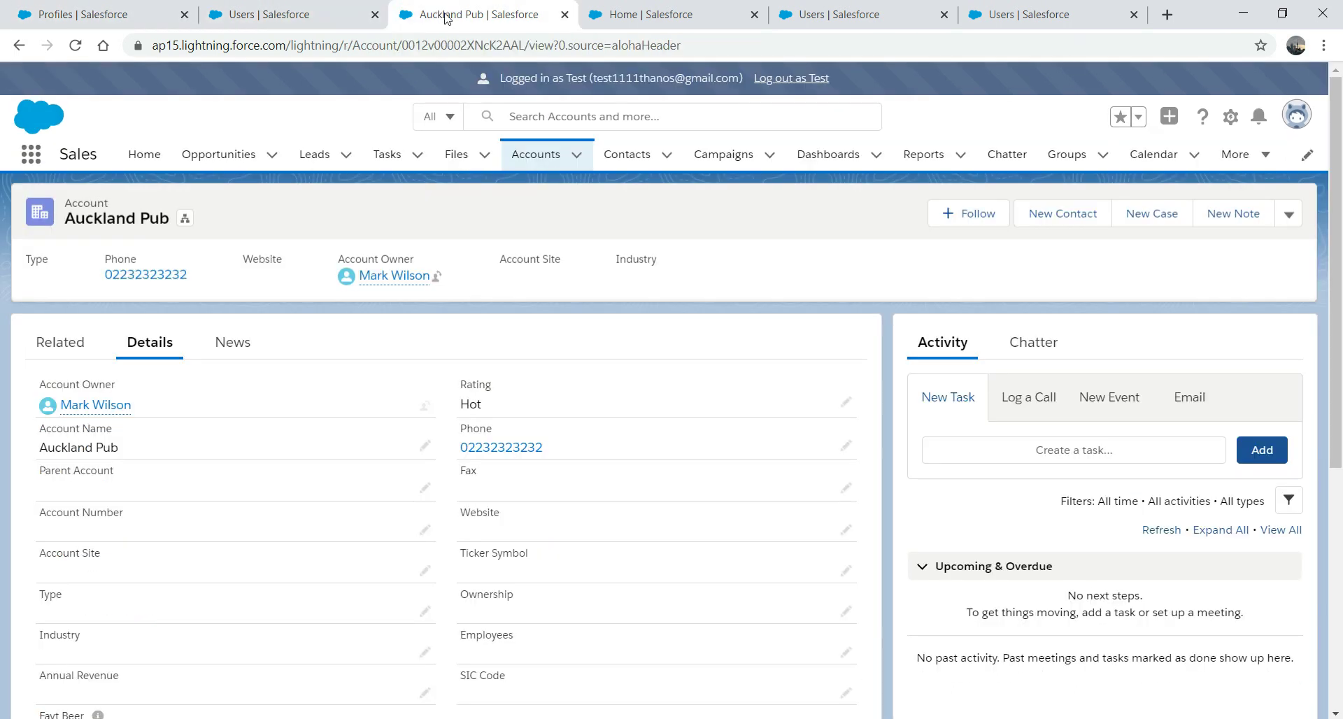
pyautogui.click(15, 48)
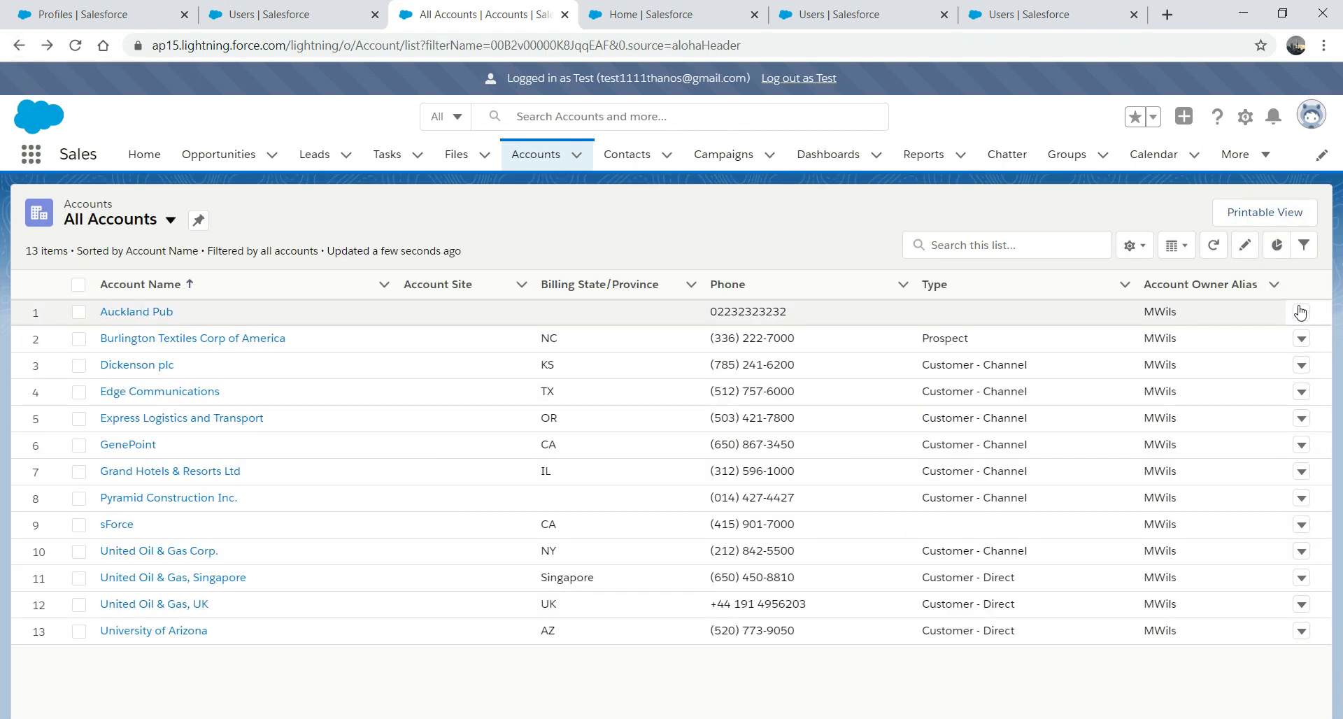
pyautogui.click(1300, 313)
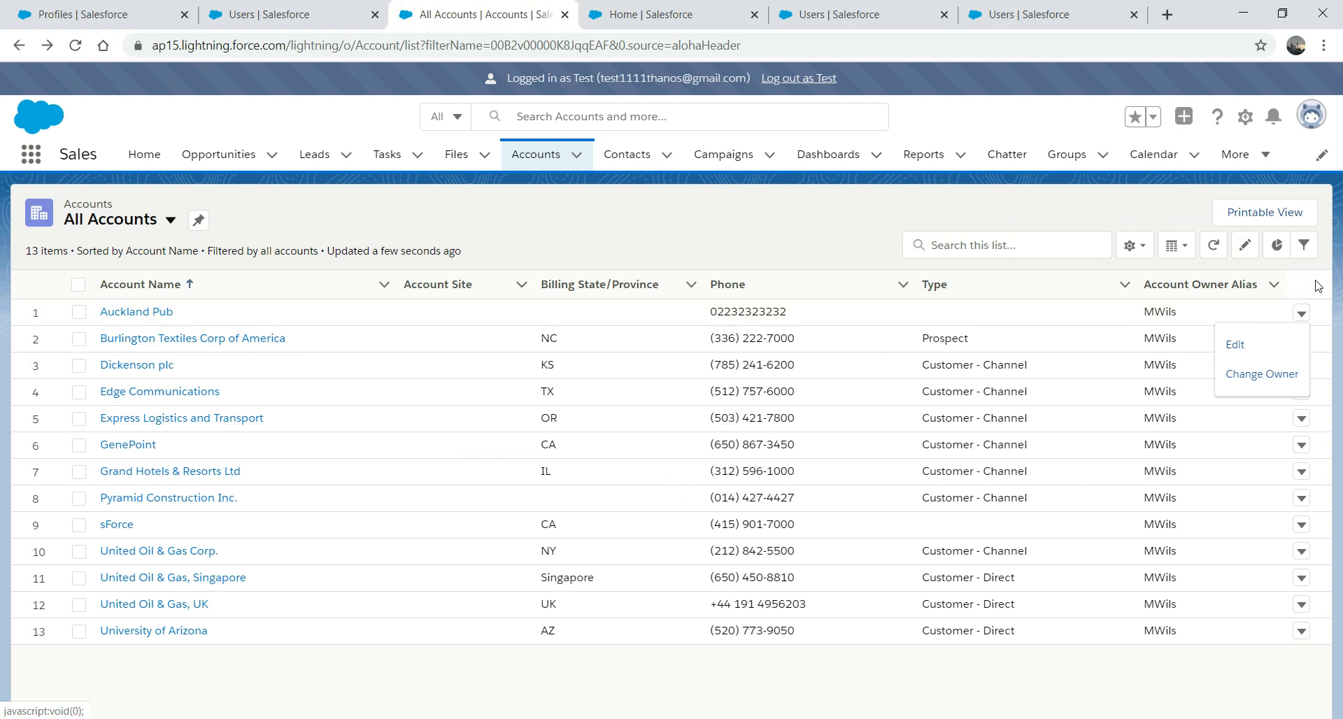
pyautogui.click(1300, 338)
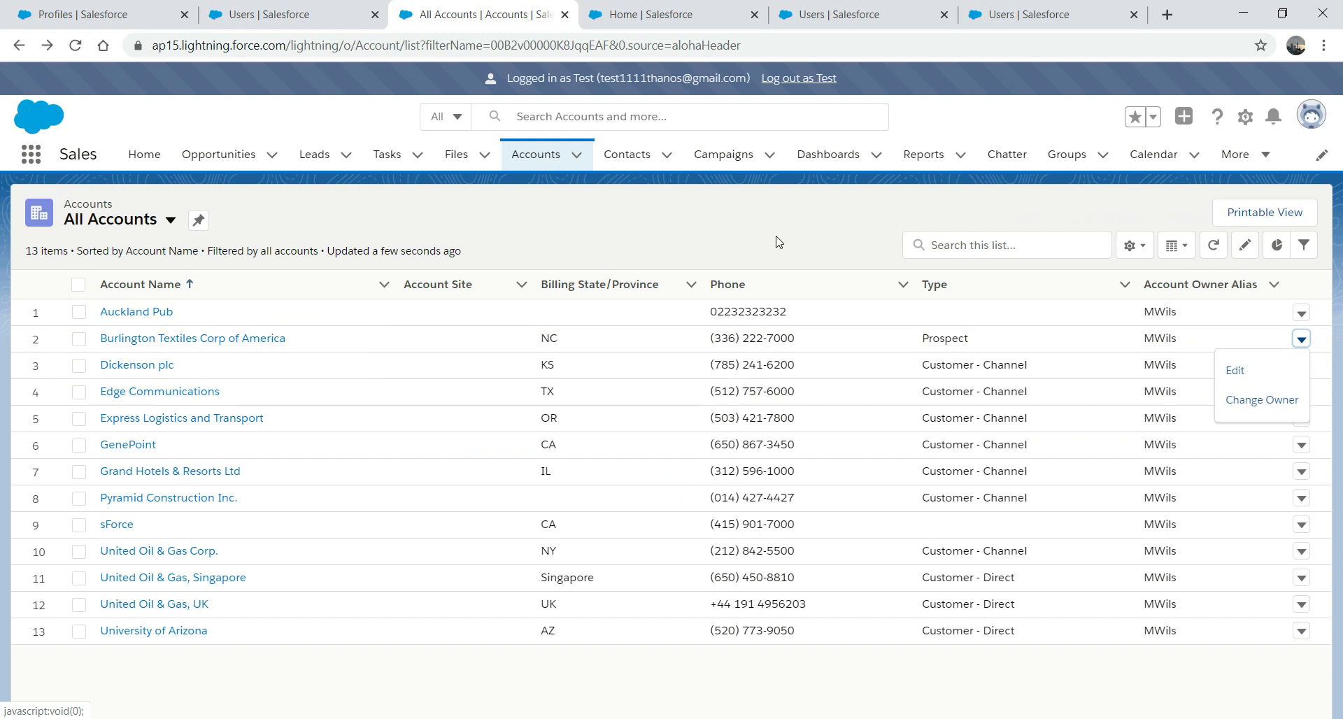
pyautogui.click(872, 209)
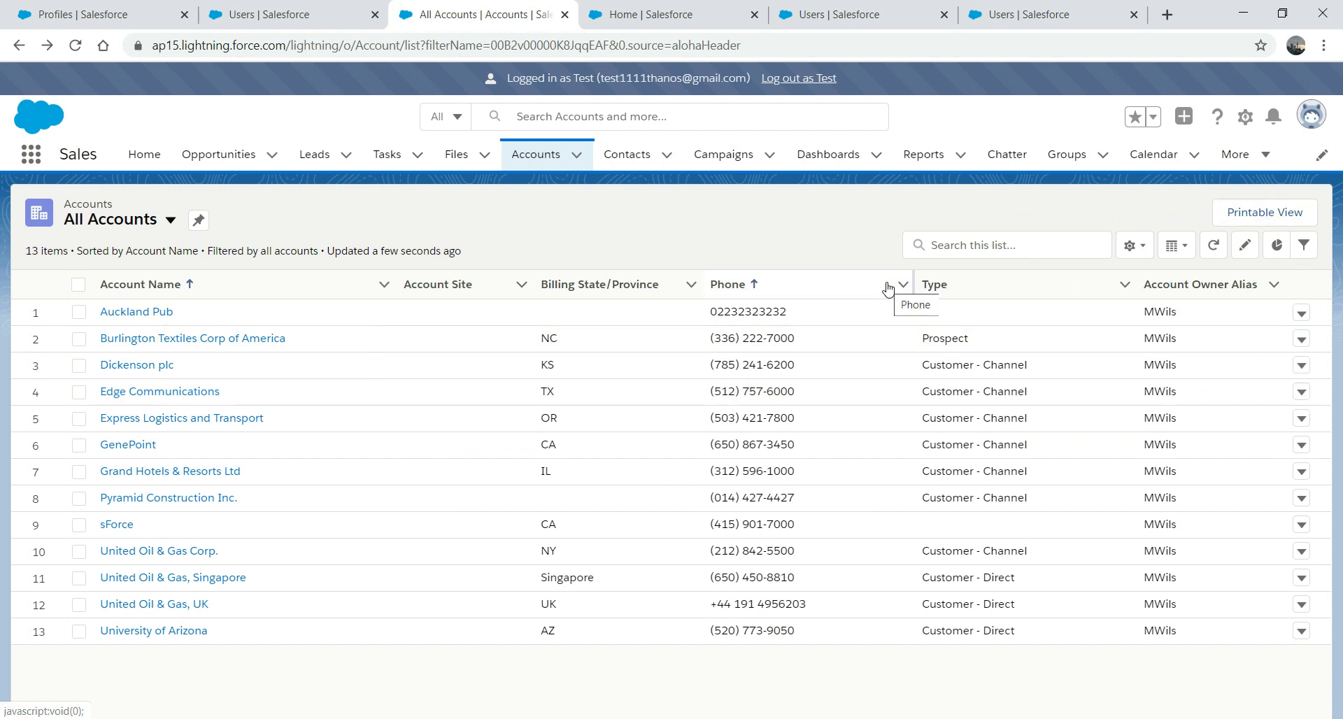
# Return to the Test user's open session and log out of it.
pyautogui.click(297, 12)
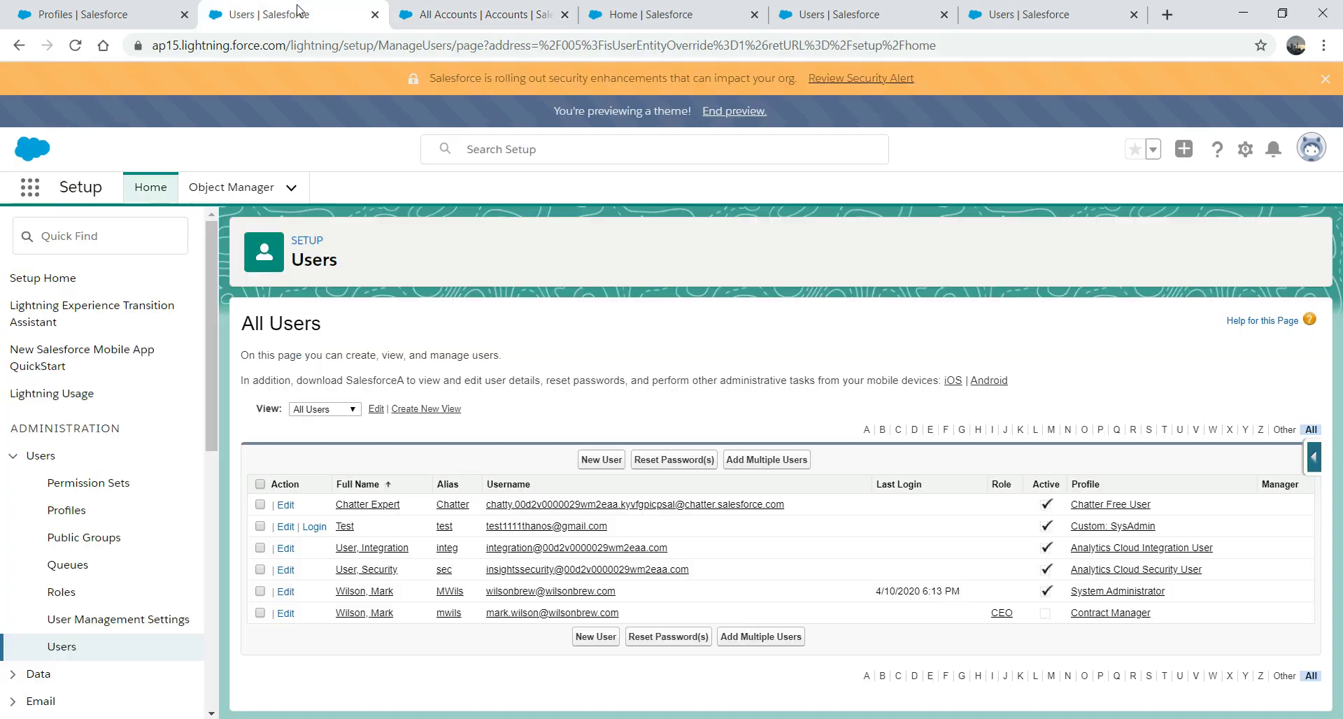
pyautogui.click(84, 13)
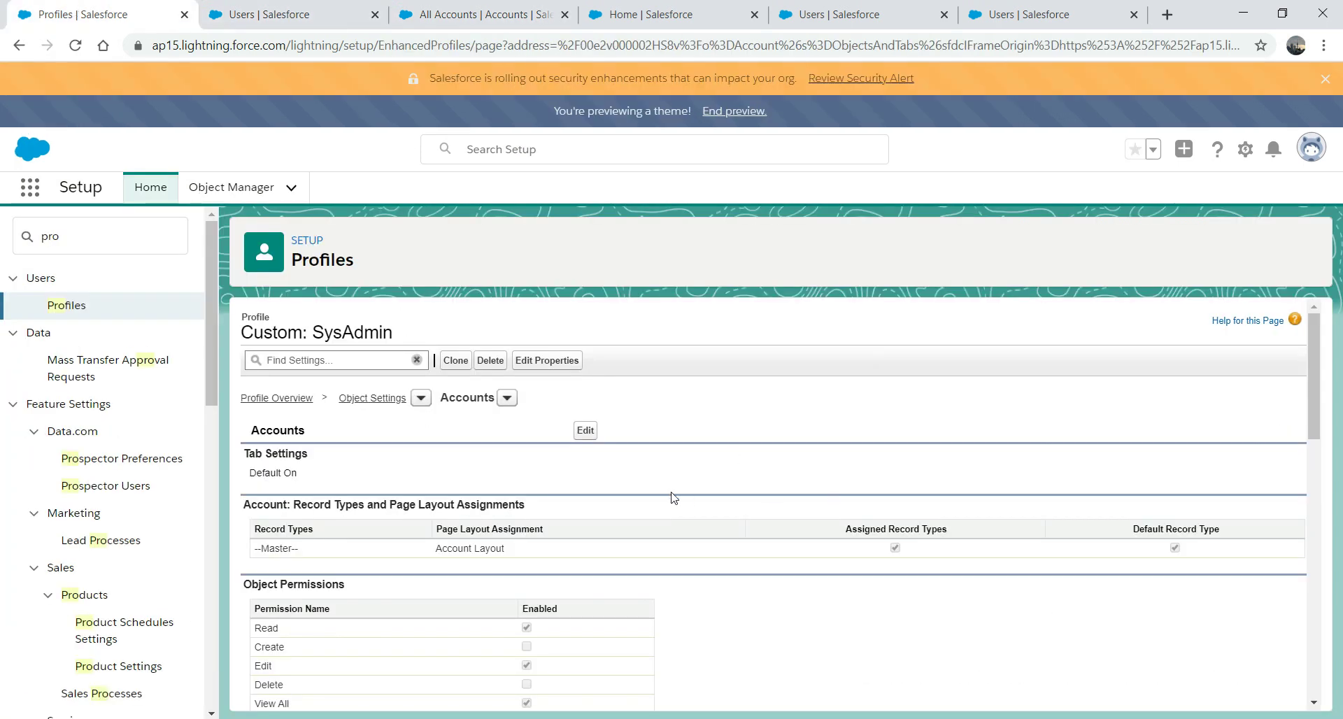
pyautogui.click(650, 11)
pyautogui.click(498, 9)
pyautogui.click(661, 9)
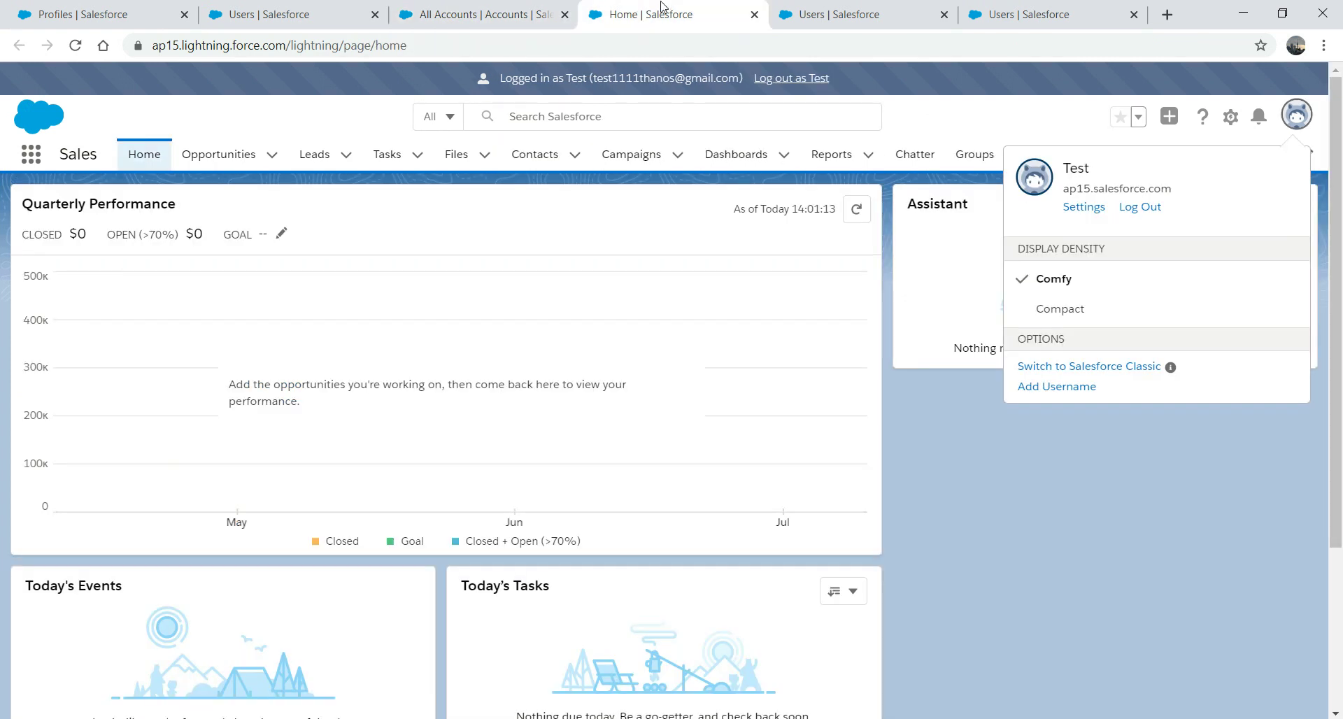
pyautogui.click(1140, 207)
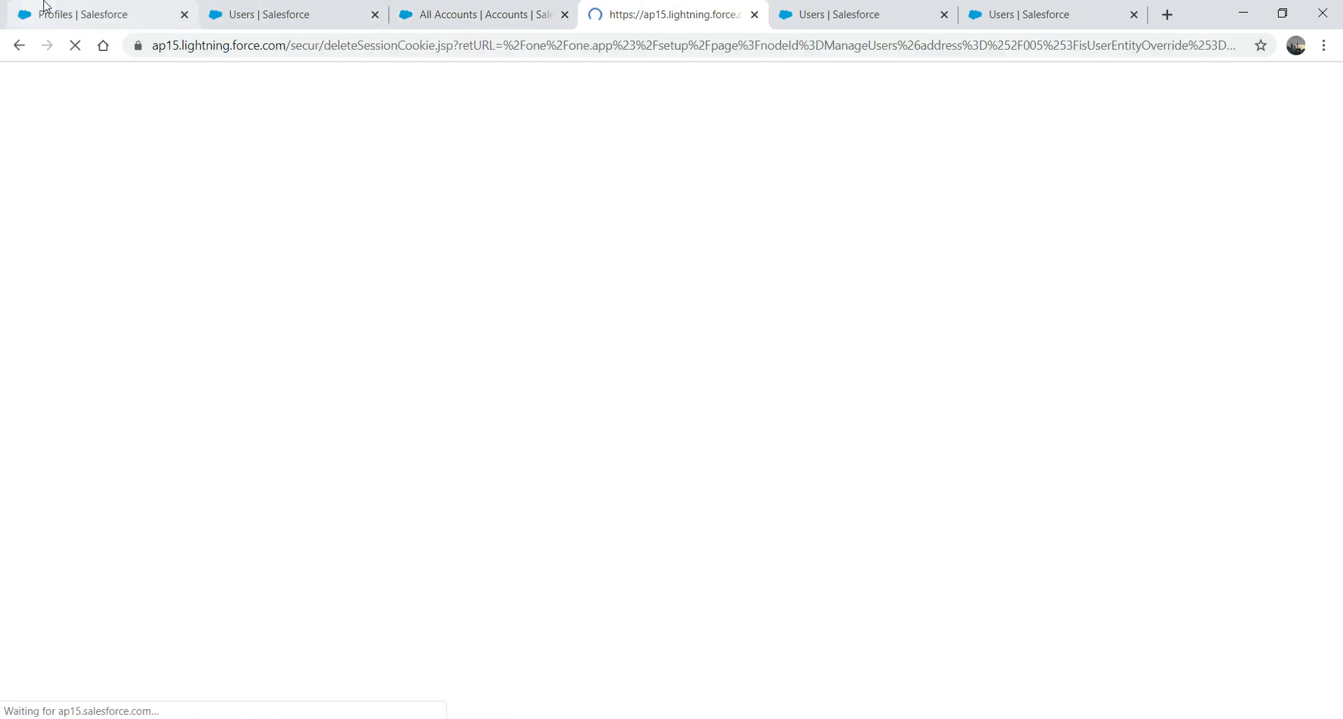
# Enable the Create and Delete object permissions for Accounts in the Custom: SysAdmin profile and save.
pyautogui.click(60, 12)
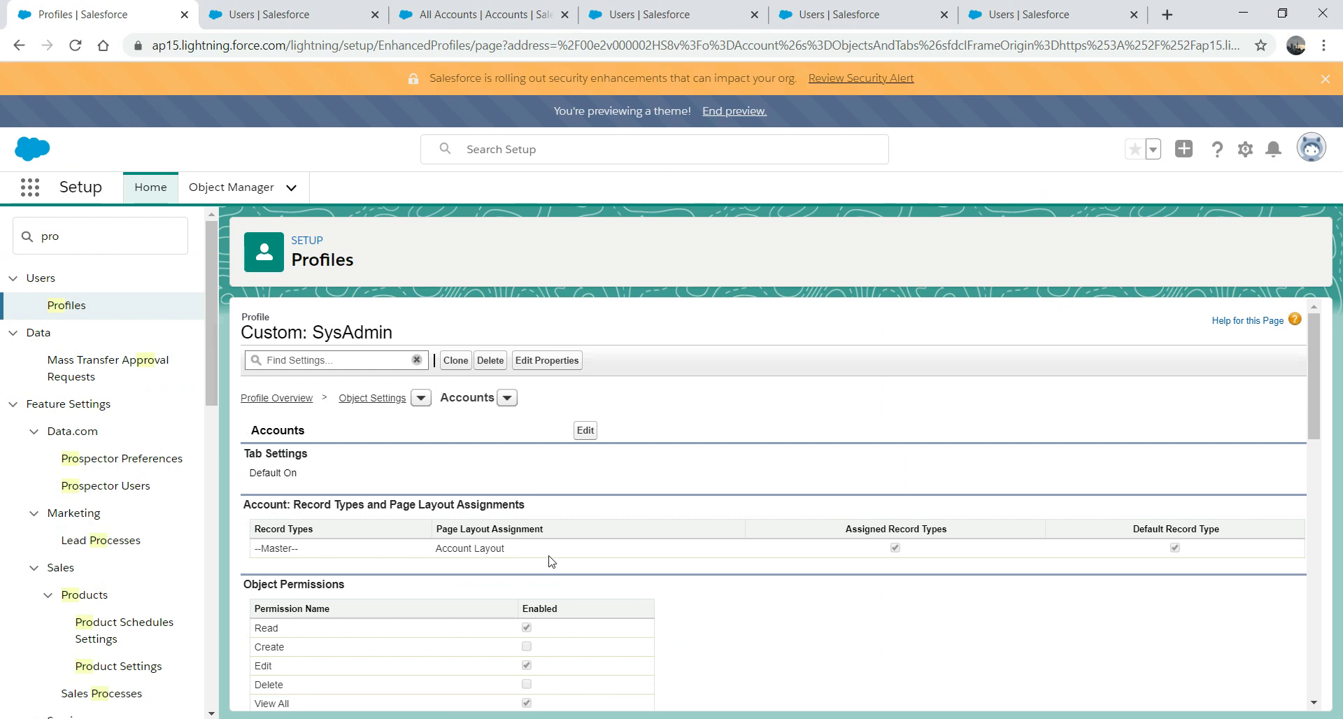
pyautogui.click(585, 430)
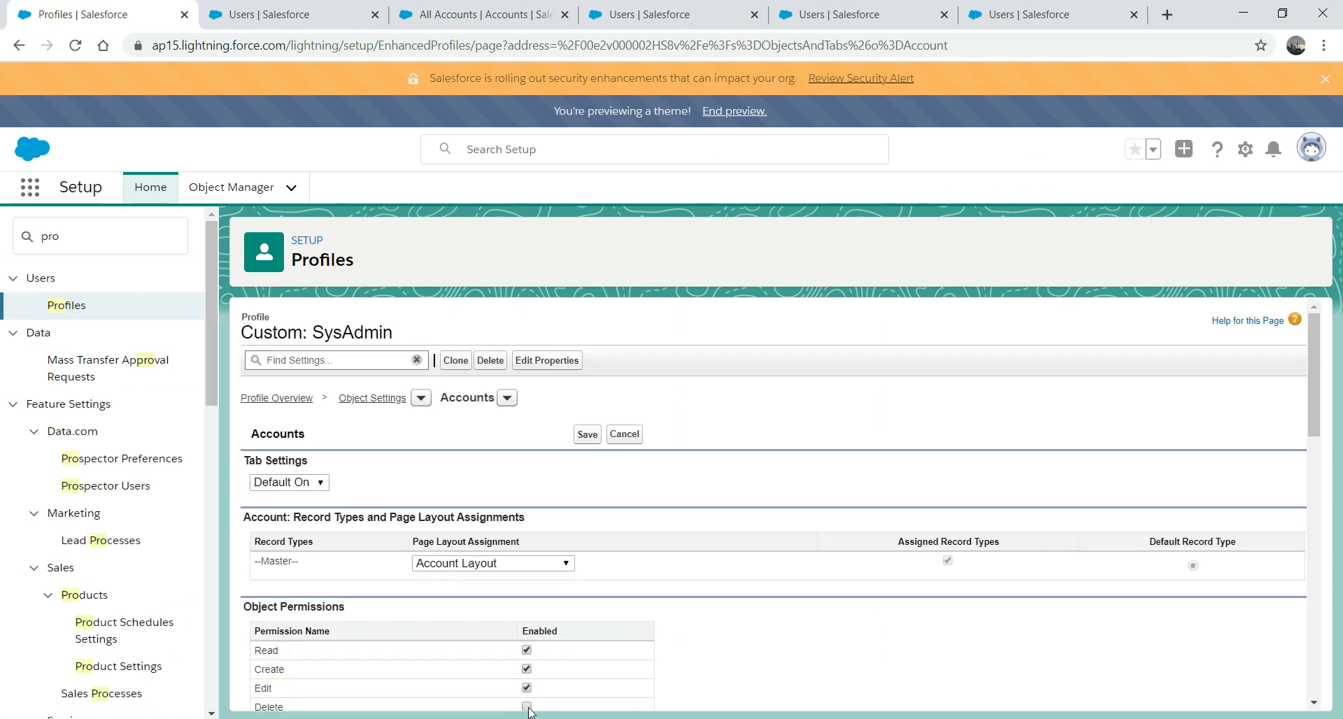
pyautogui.click(588, 435)
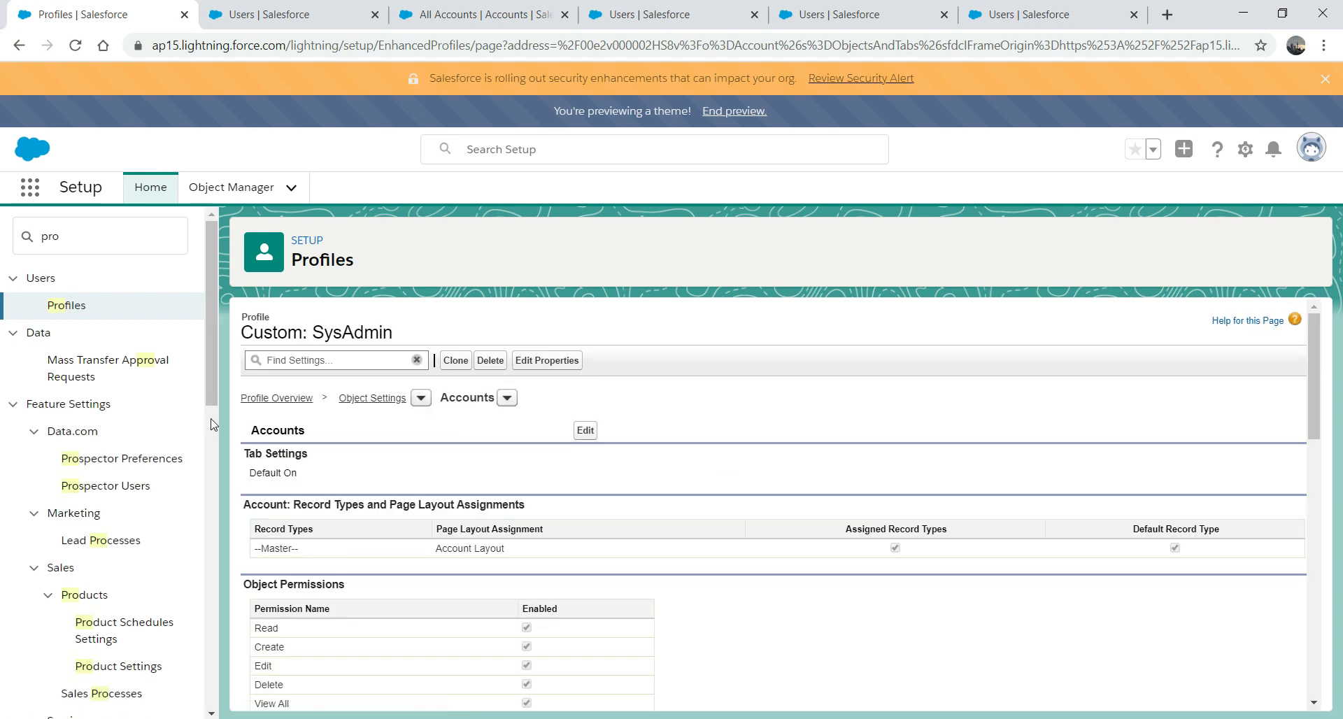
# Log in as the Test user again from the user list and display the All Accounts list.
pyautogui.click(308, 12)
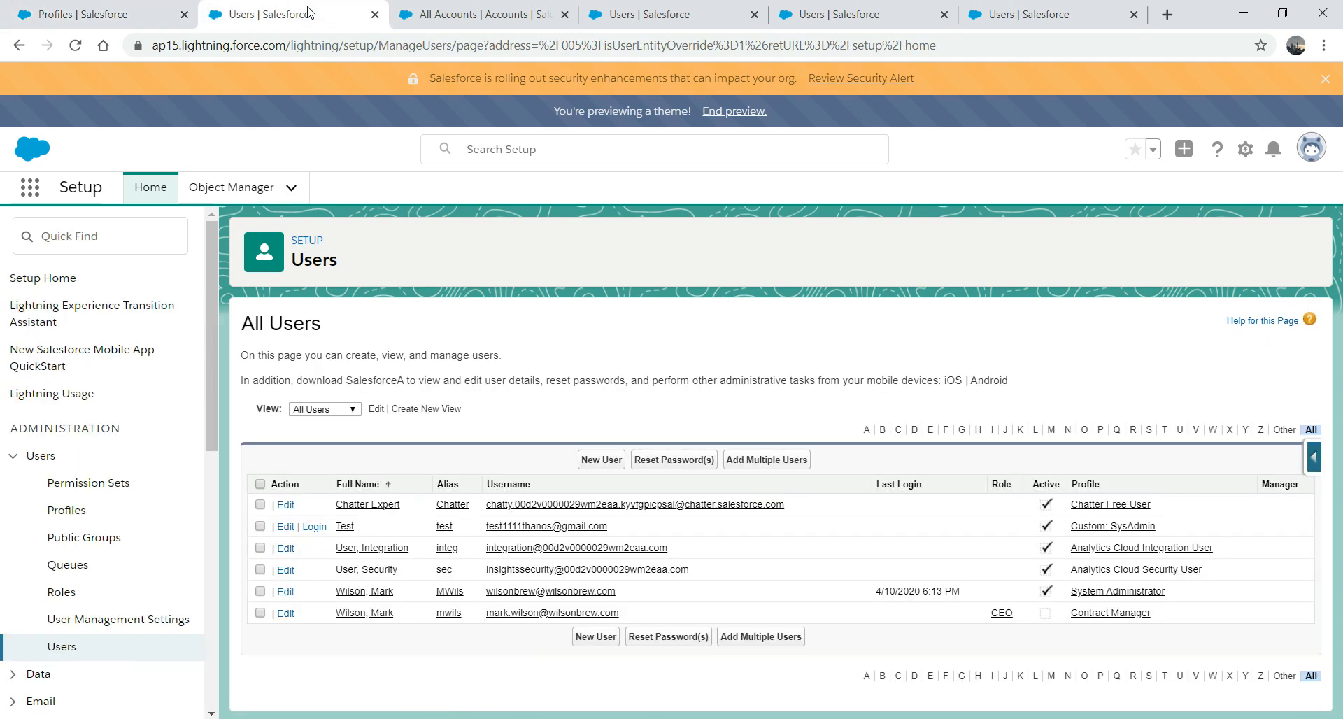
pyautogui.click(312, 527)
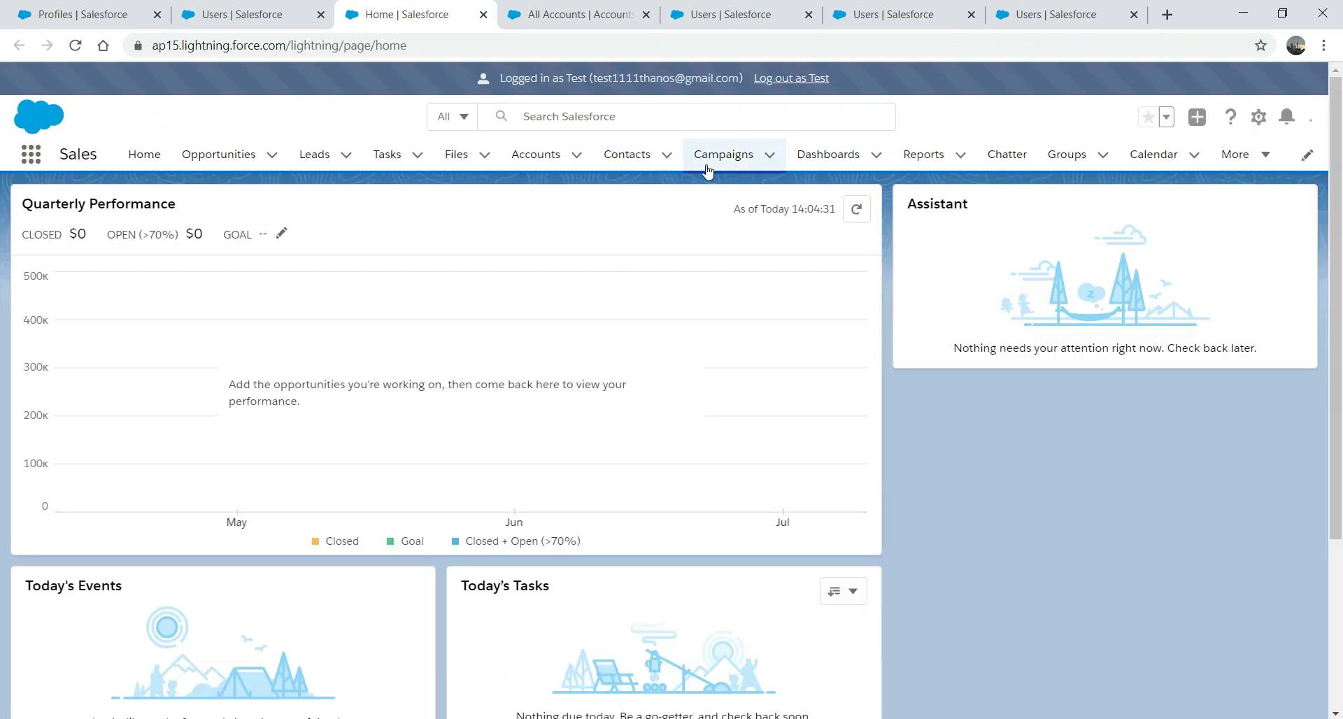
pyautogui.click(528, 157)
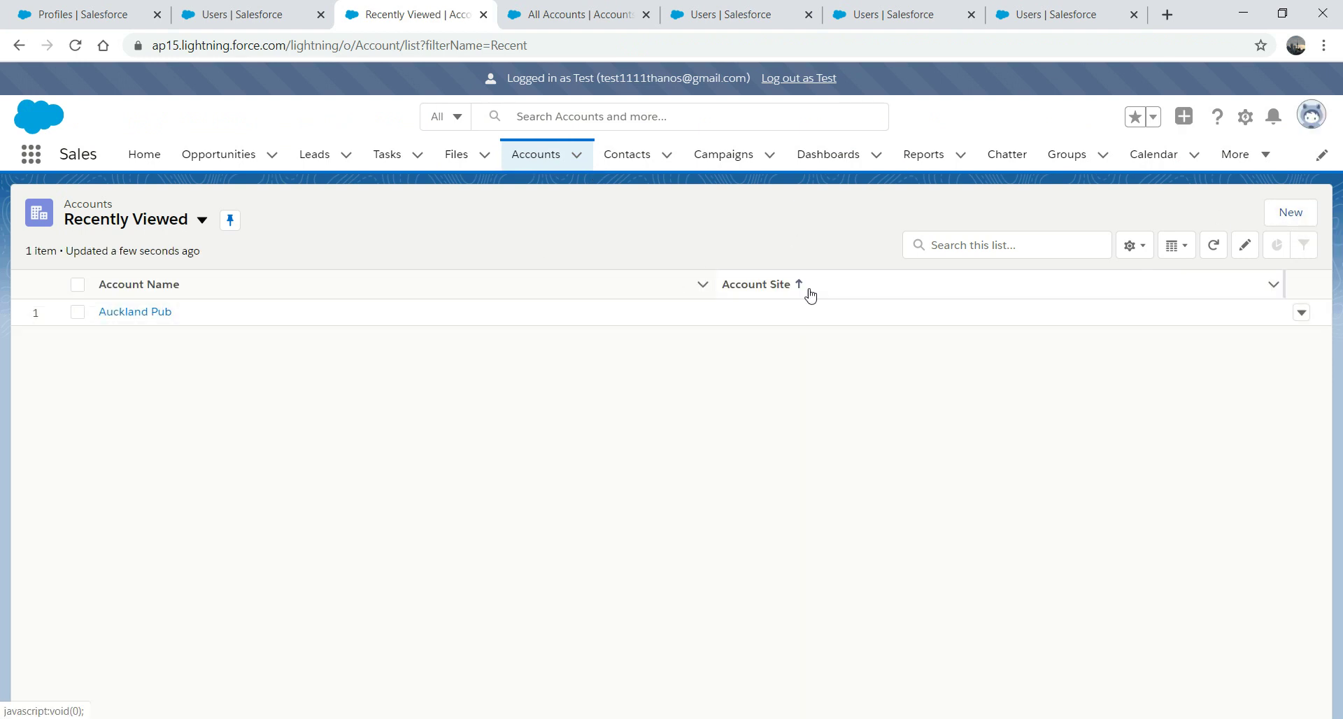
pyautogui.click(202, 221)
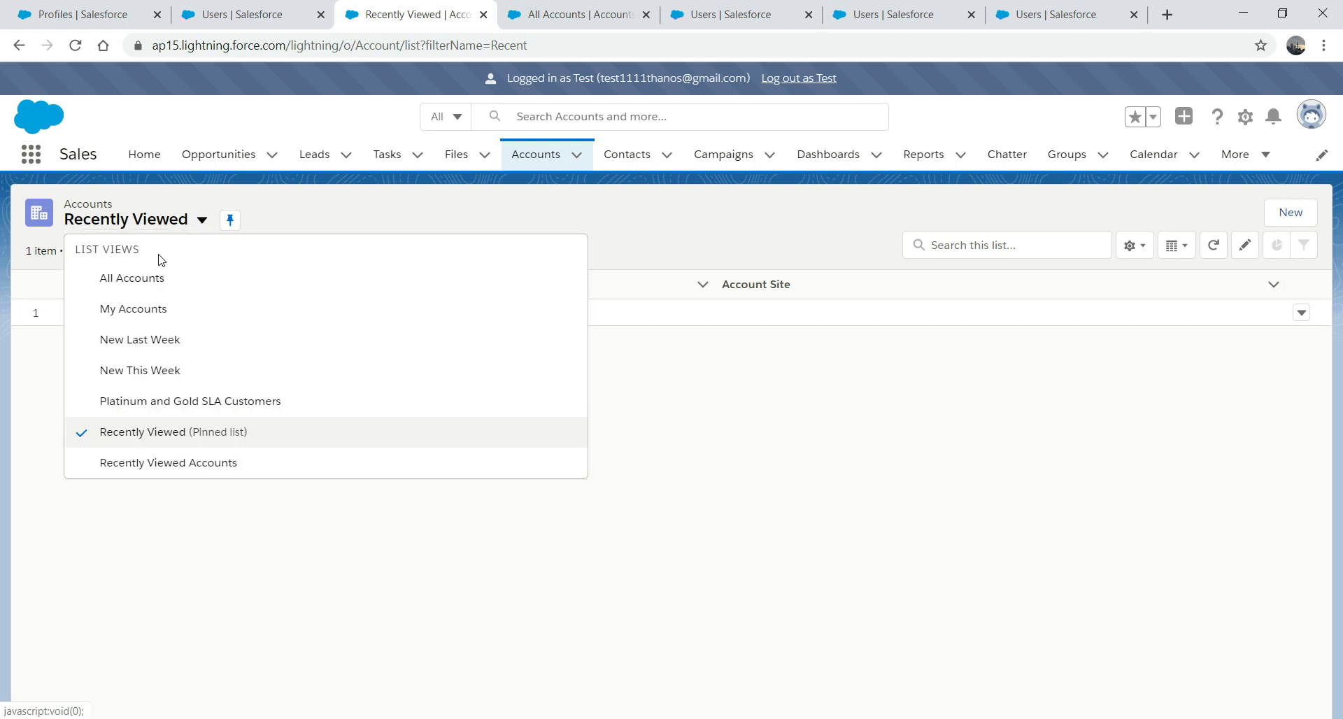
pyautogui.click(147, 276)
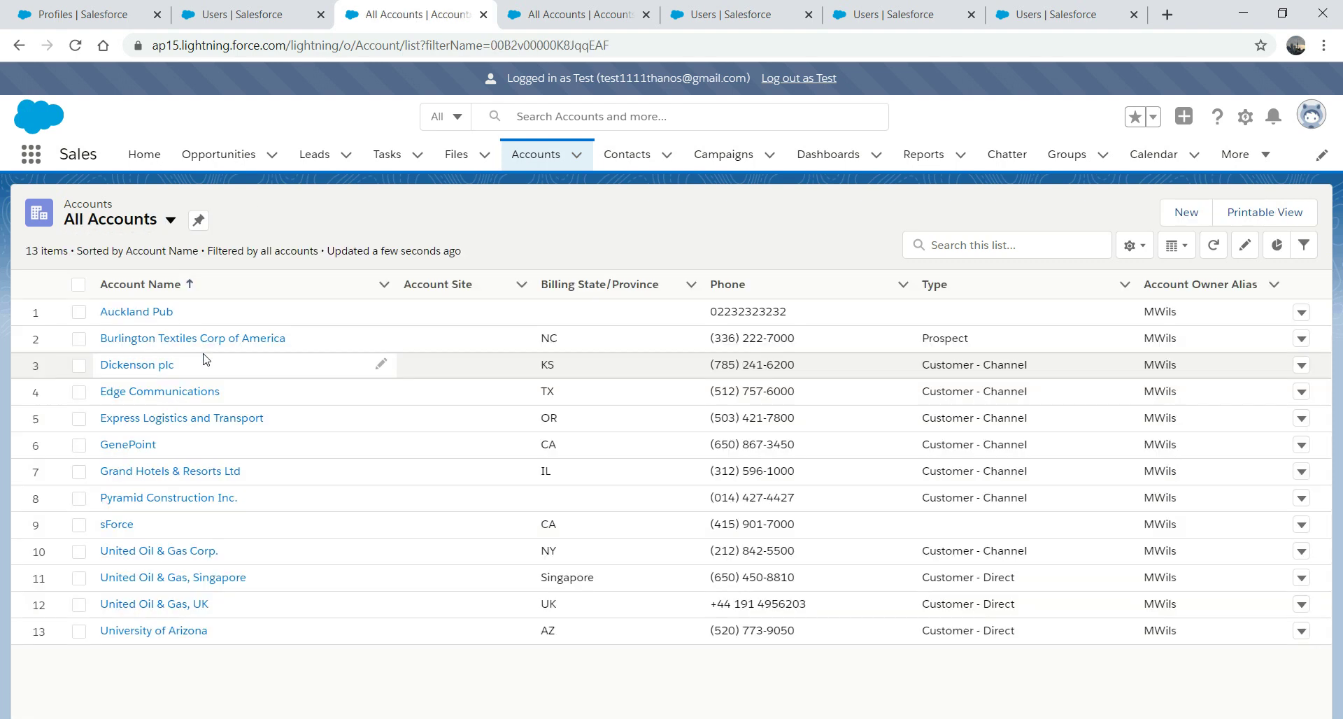
# Compare the row actions for Auckland Pub with the profile's Accounts permissions, and log out of the Test session.
pyautogui.click(1301, 312)
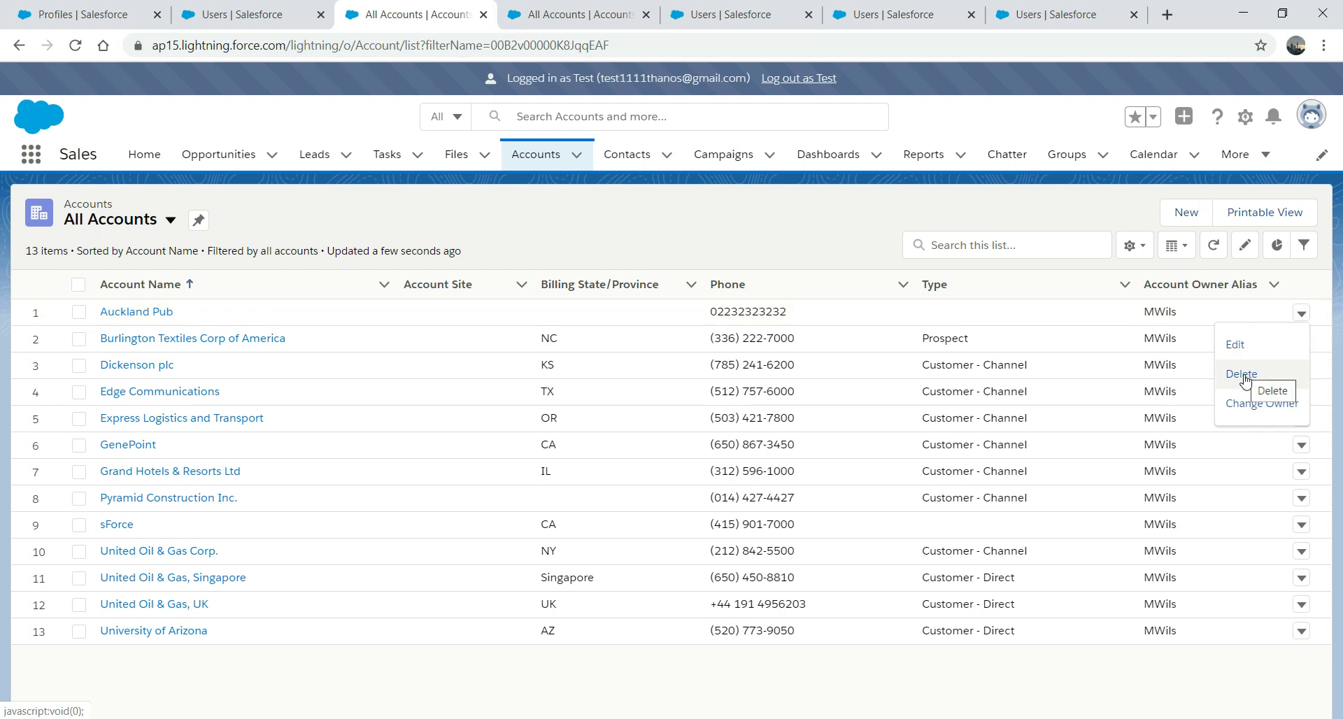
pyautogui.click(61, 14)
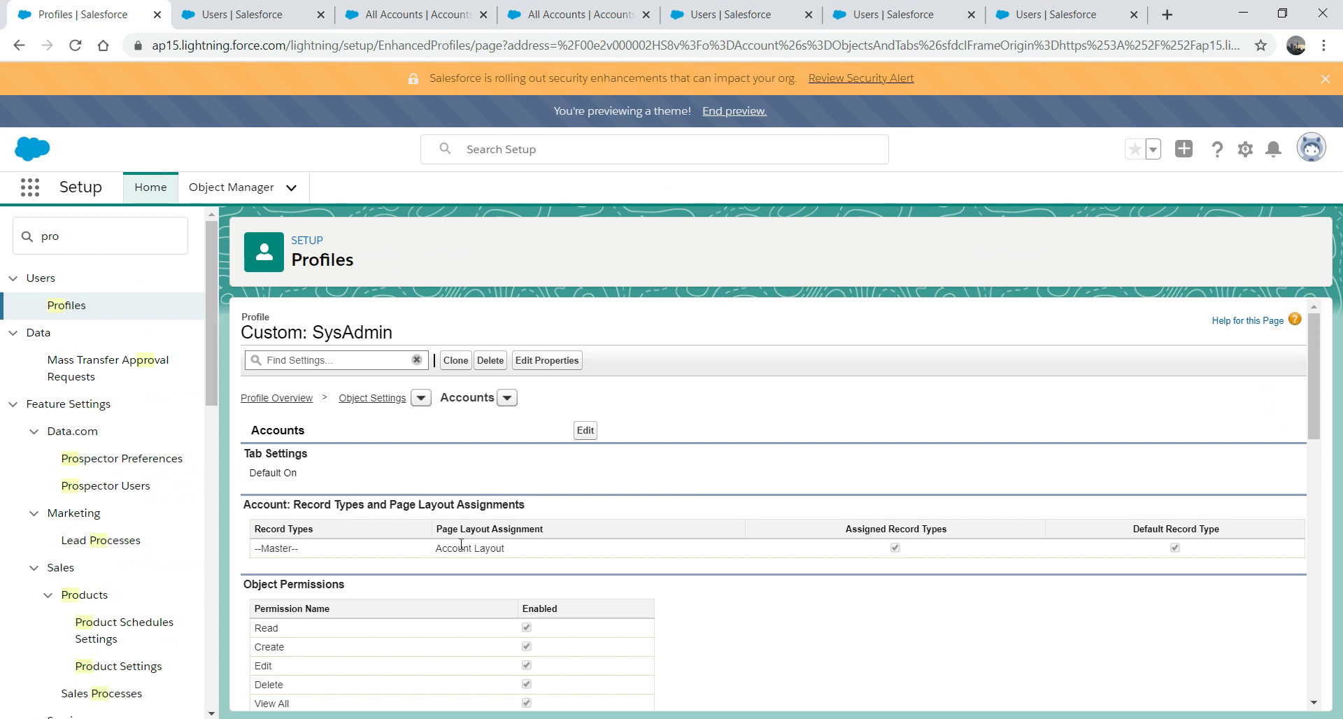
pyautogui.click(427, 13)
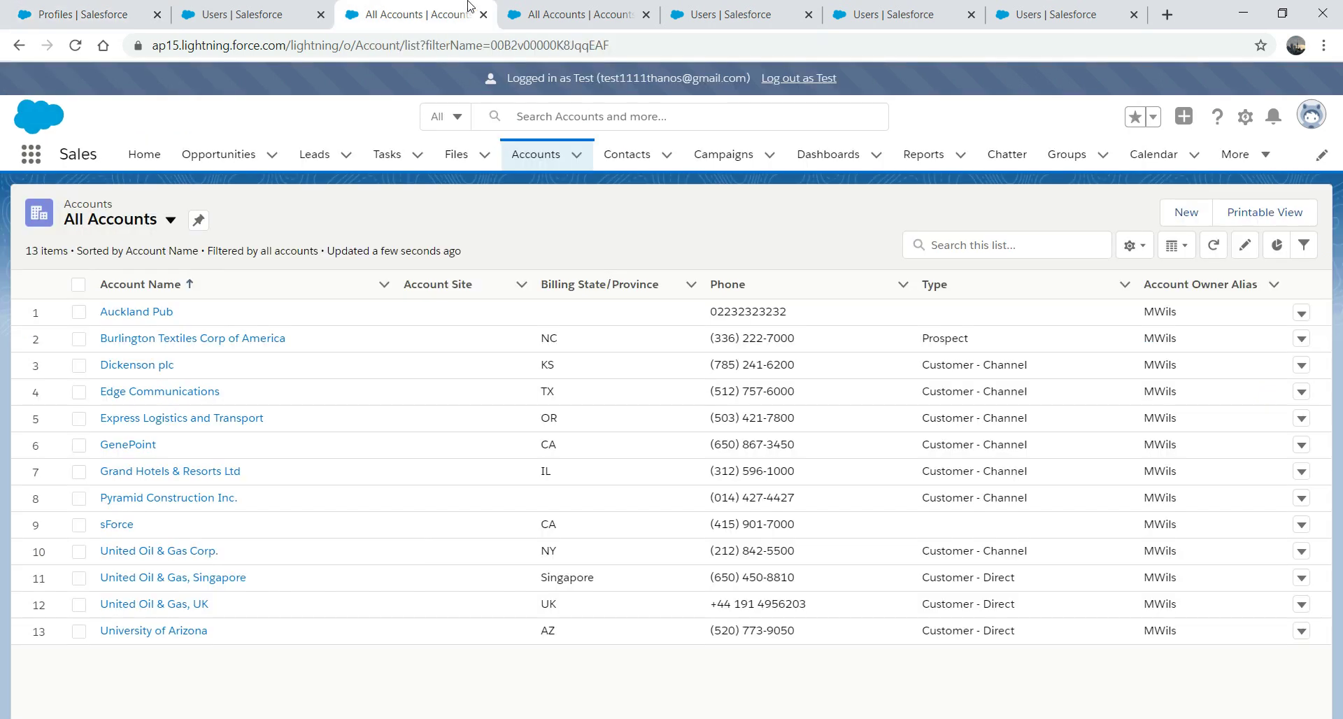
pyautogui.click(1311, 114)
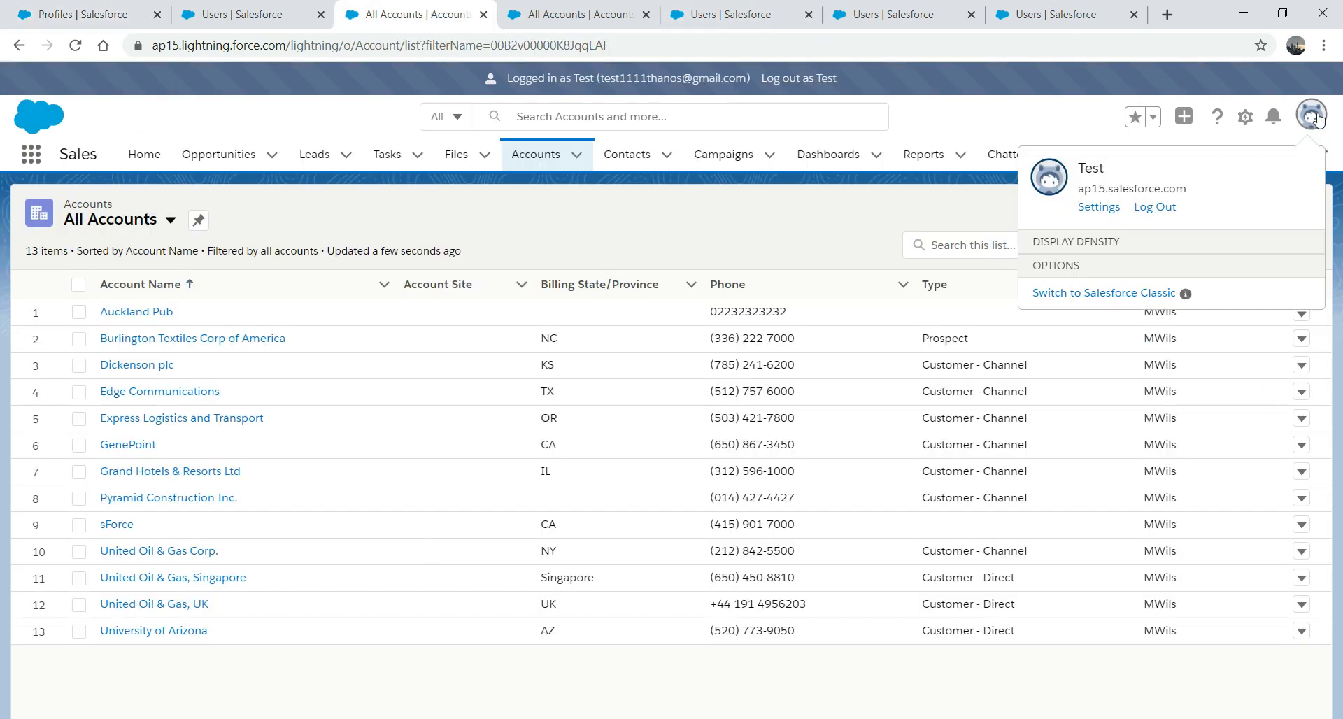
pyautogui.click(1159, 209)
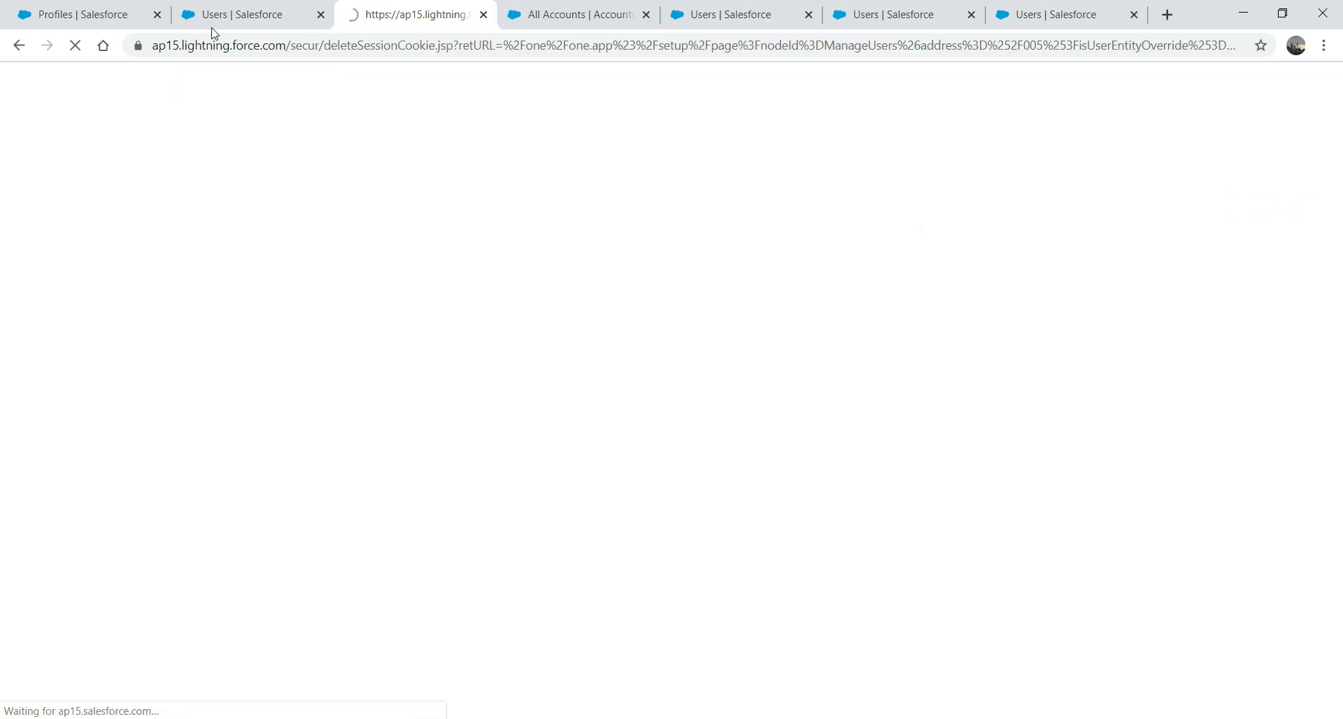
# Open the Custom: SysAdmin profile overview and review its Apps and System settings sections.
pyautogui.click(57, 13)
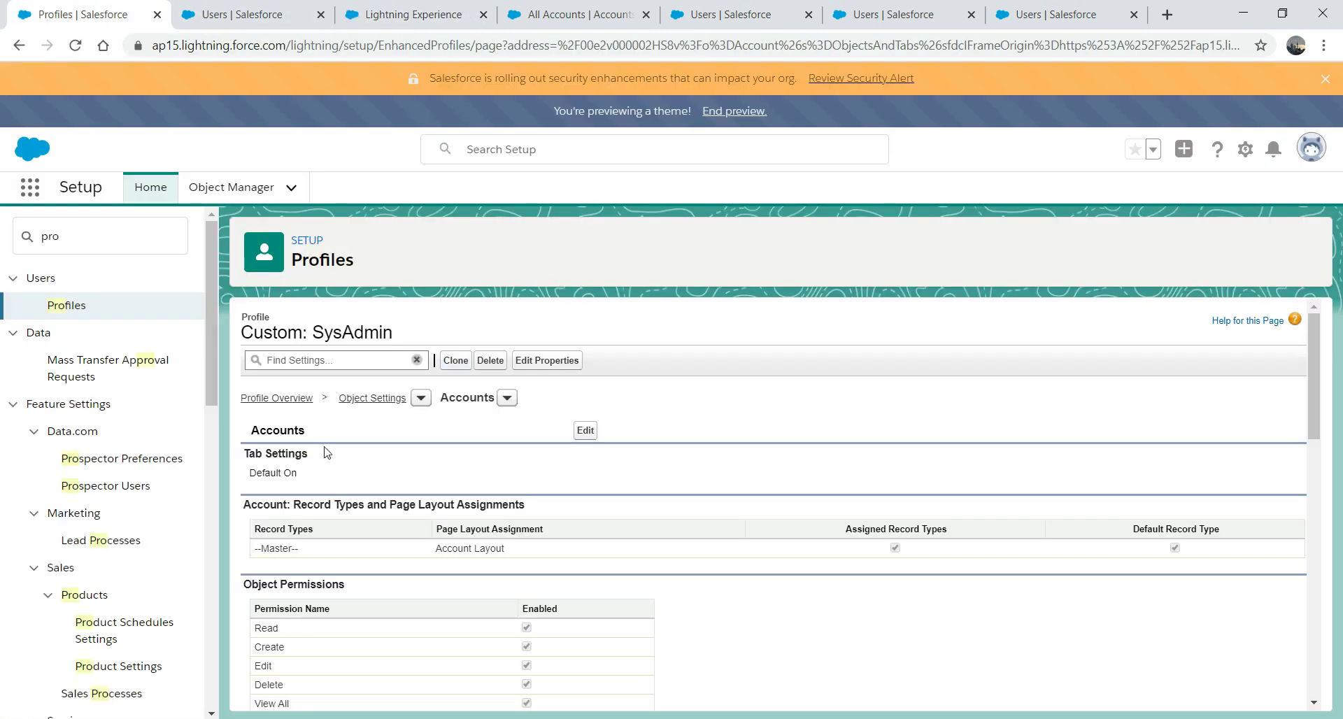
pyautogui.click(295, 399)
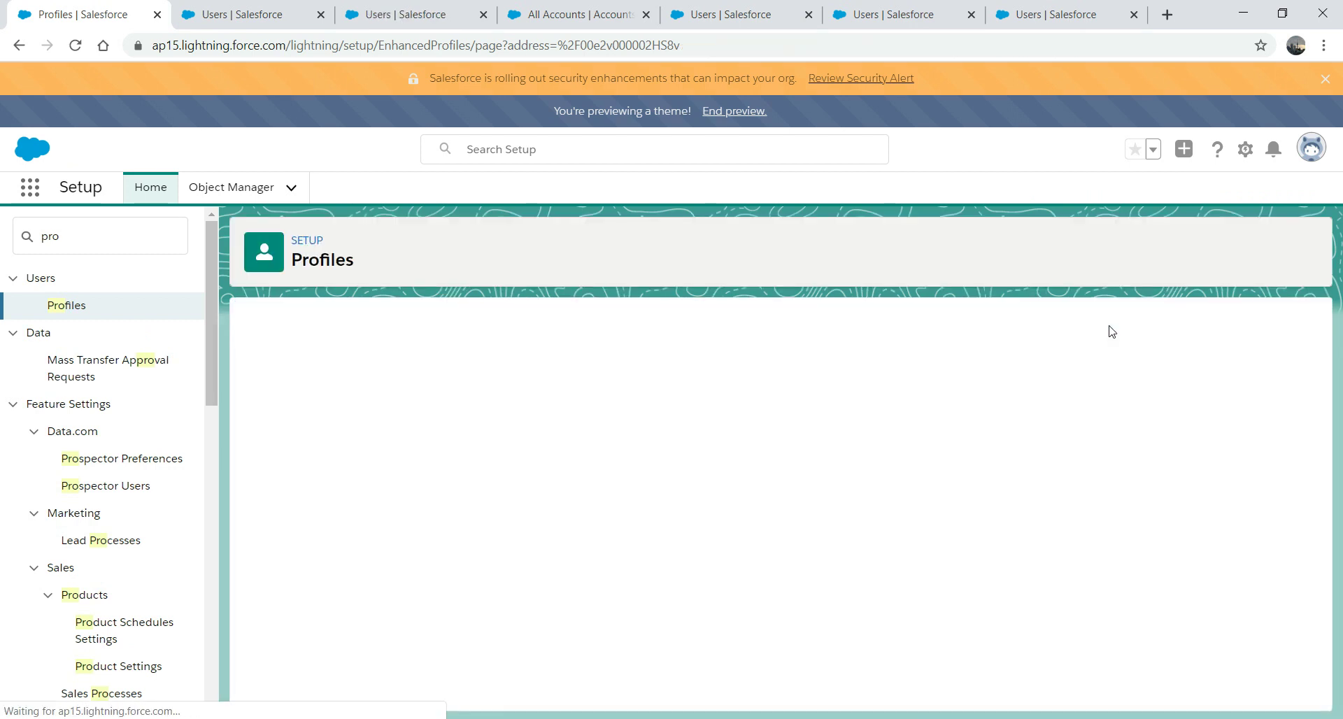
pyautogui.moveTo(1311, 357); pyautogui.dragTo(1289, 590)
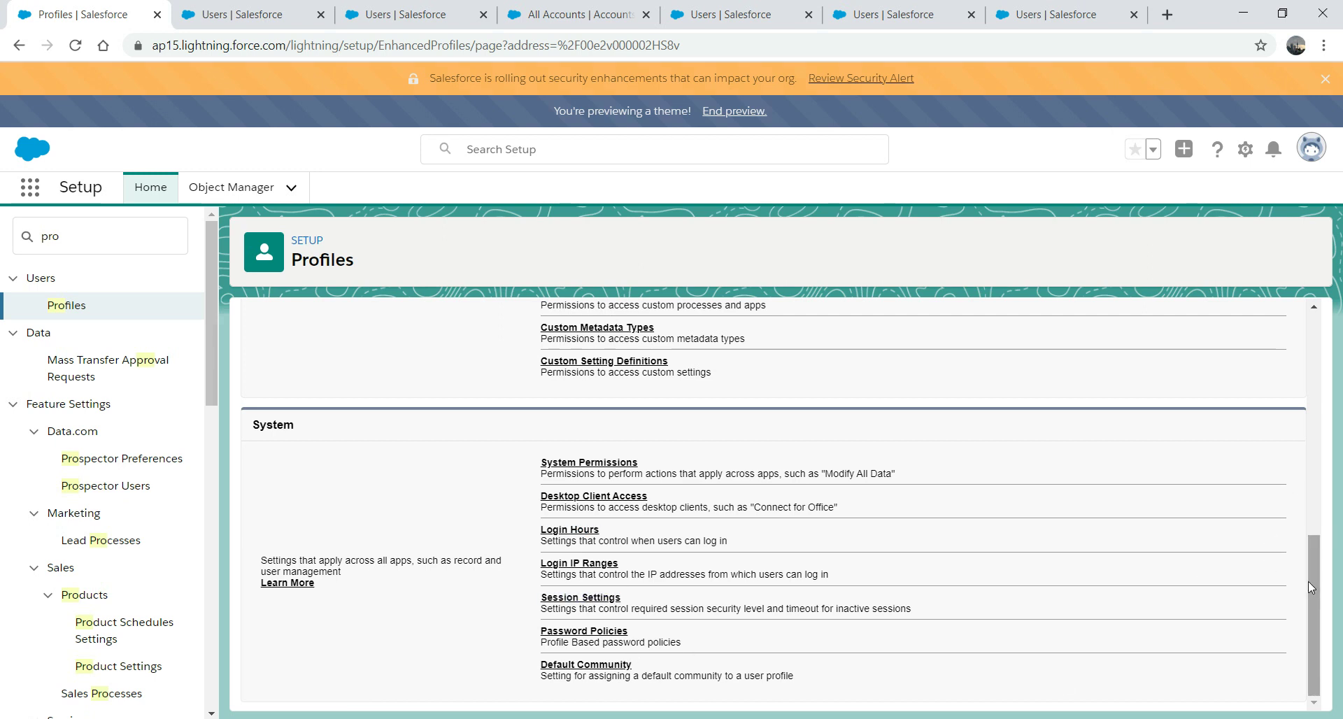
pyautogui.moveTo(1306, 583); pyautogui.dragTo(1307, 401)
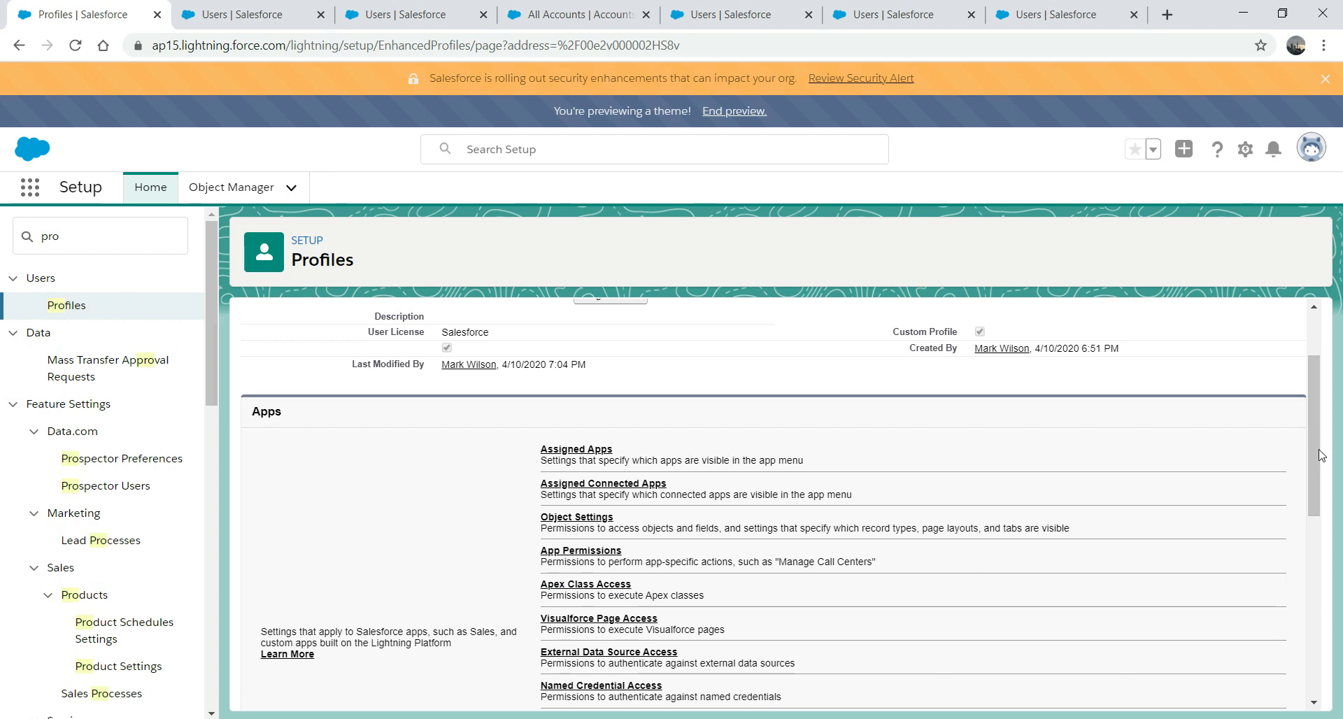
pyautogui.scroll(2, 1324, 455)
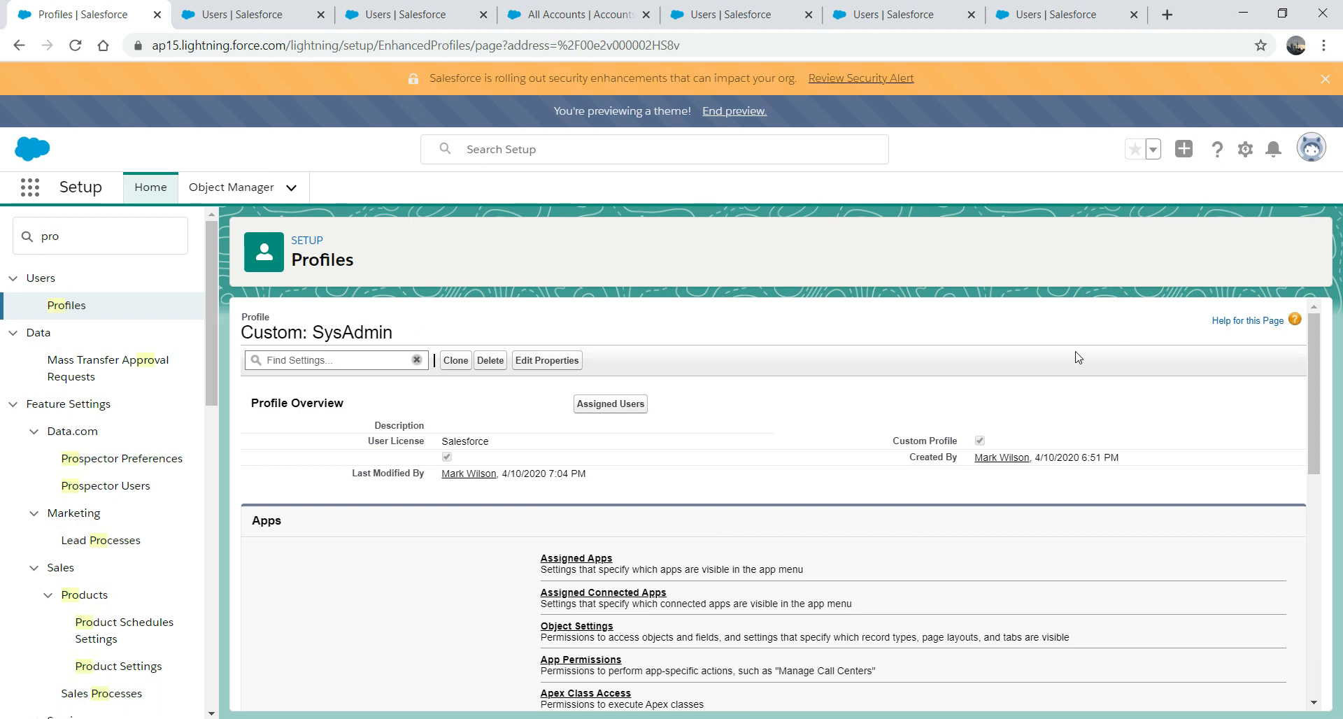
# Search Setup for "user", open the Users page and view the Test user's details.
pyautogui.doubleClick(97, 238)
pyautogui.press('BackSpace')
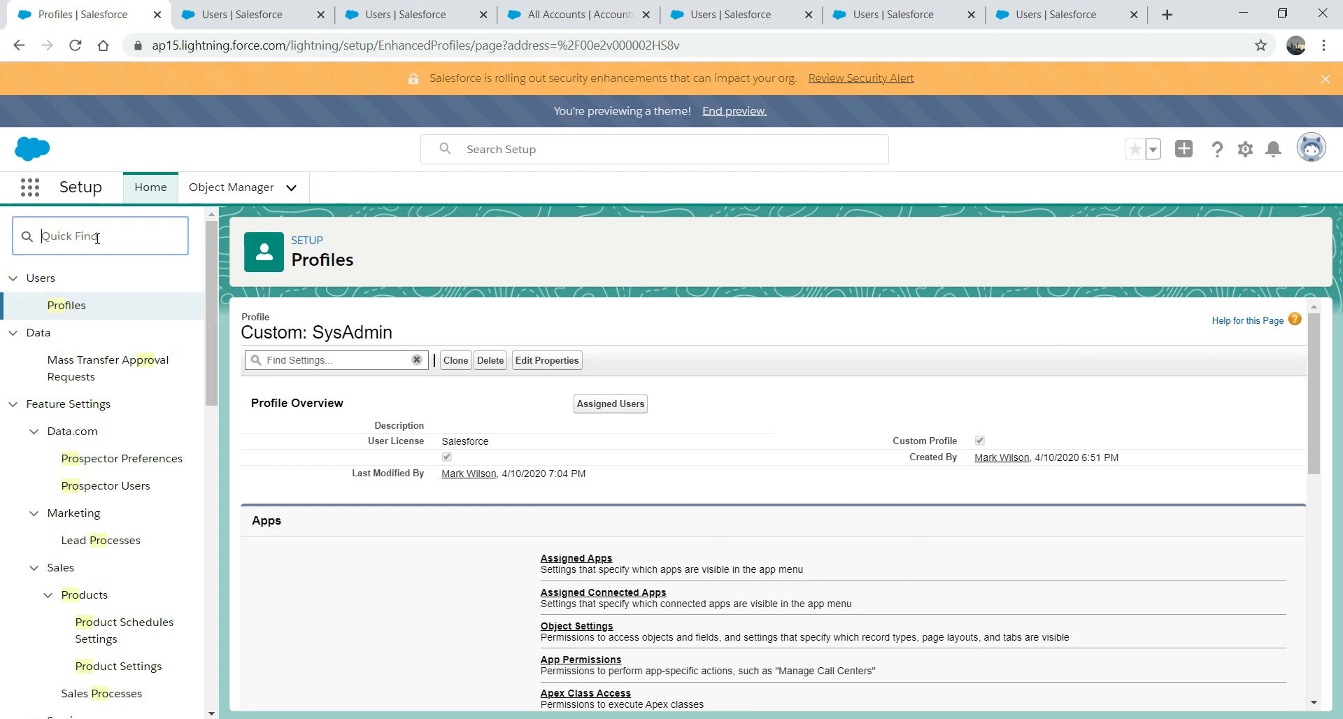
pyautogui.write('user')
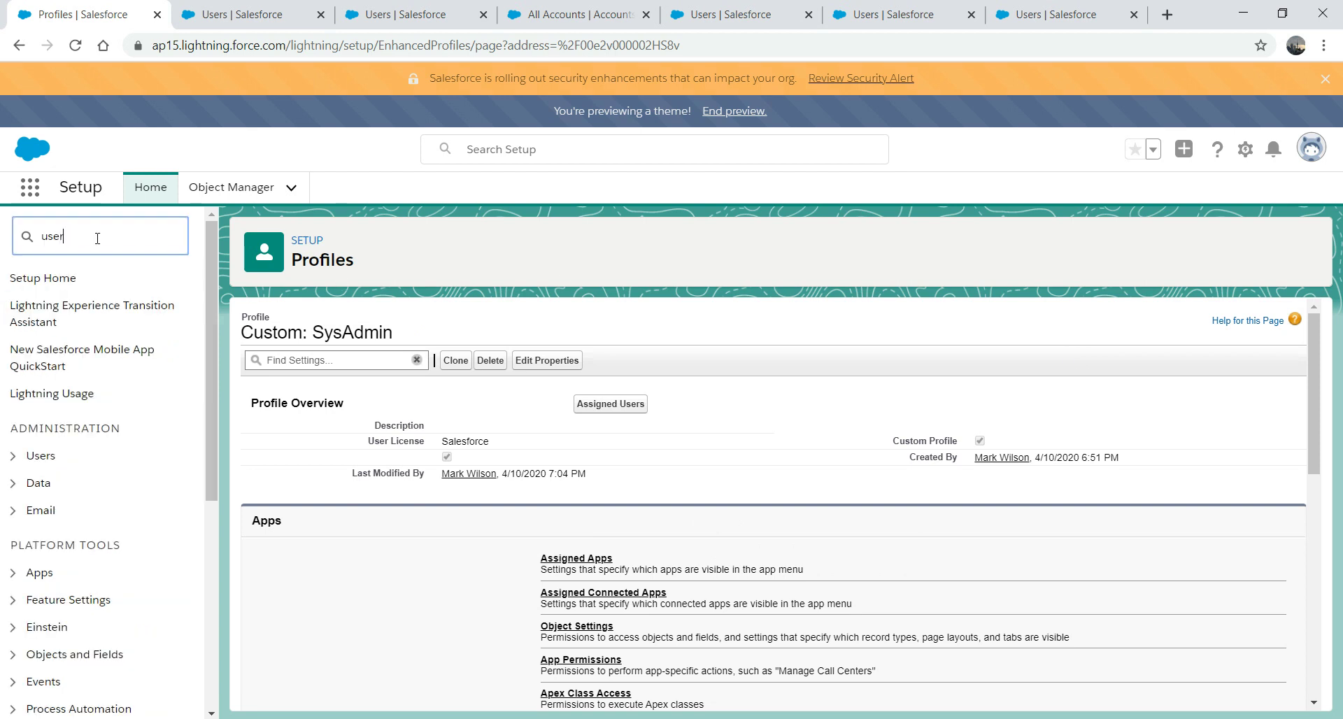
pyautogui.click(62, 468)
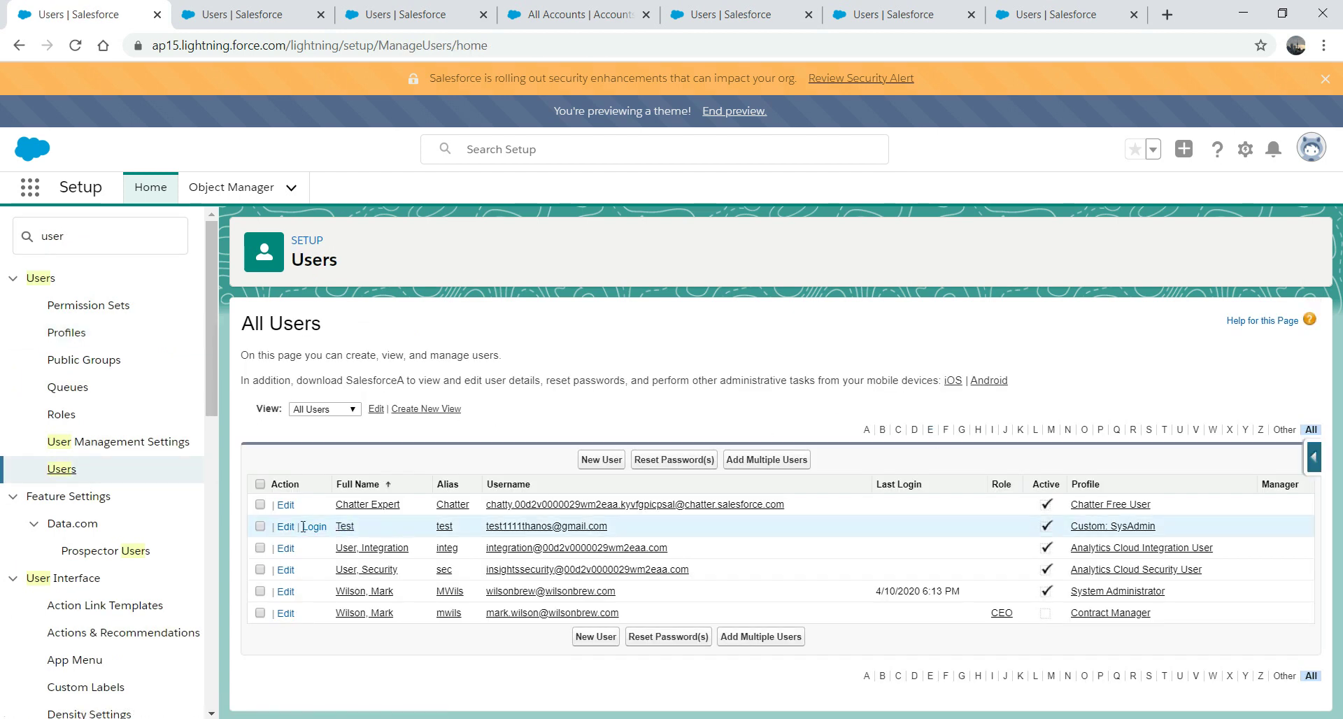
pyautogui.click(346, 527)
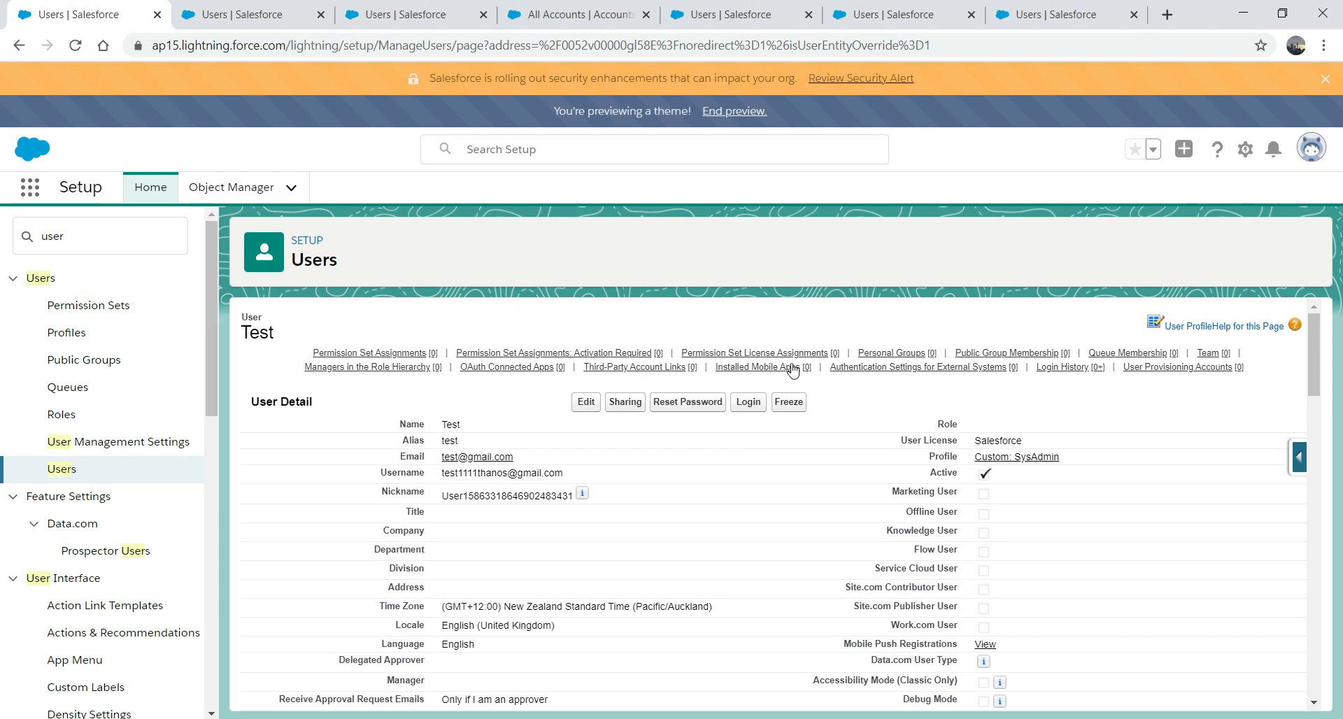
# Search Setup for "role", open Roles and view the Product-based and Company Size-based sample hierarchies.
pyautogui.doubleClick(99, 242)
pyautogui.write('role')
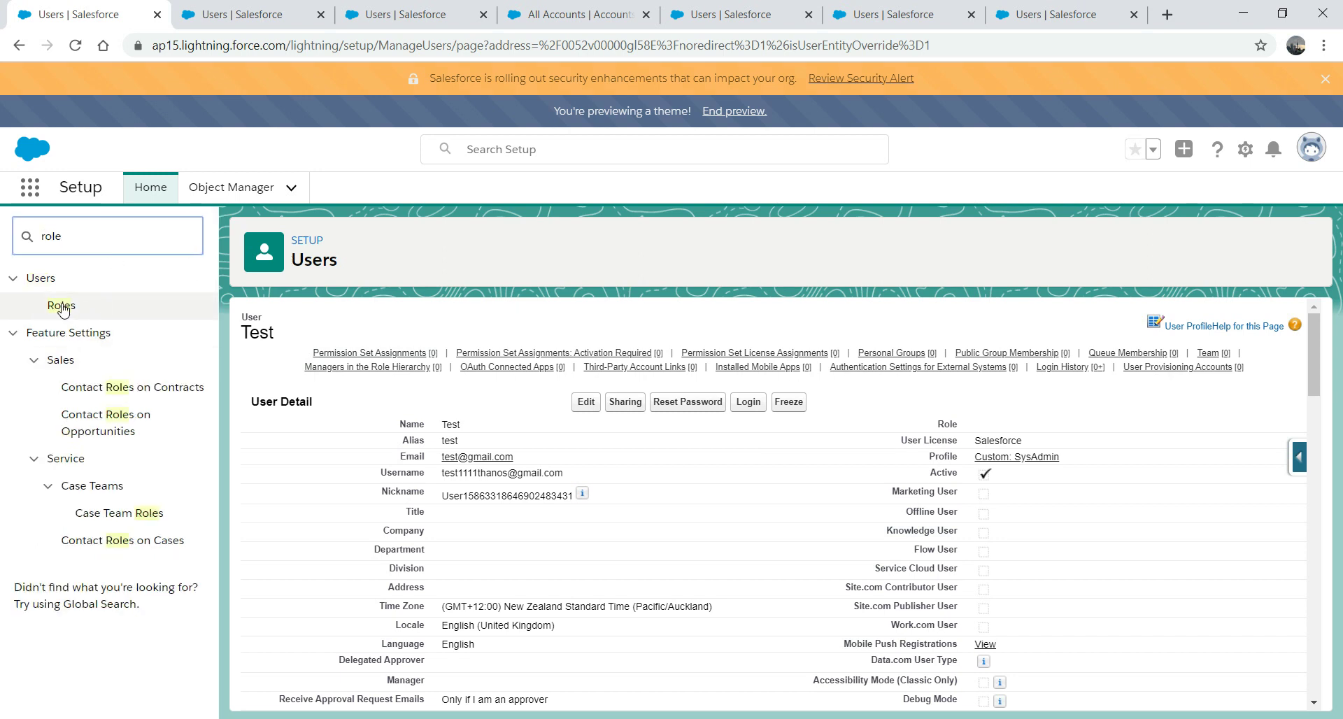
pyautogui.click(61, 306)
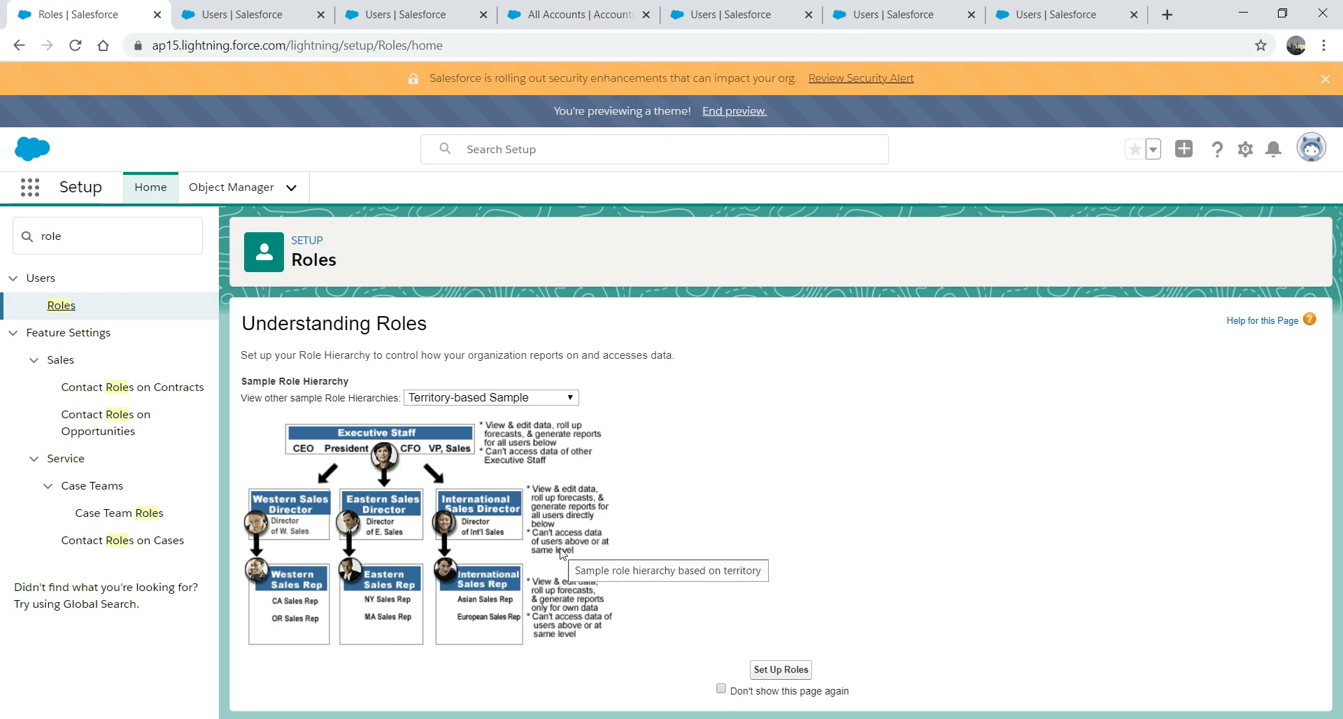
pyautogui.click(570, 397)
pyautogui.click(501, 428)
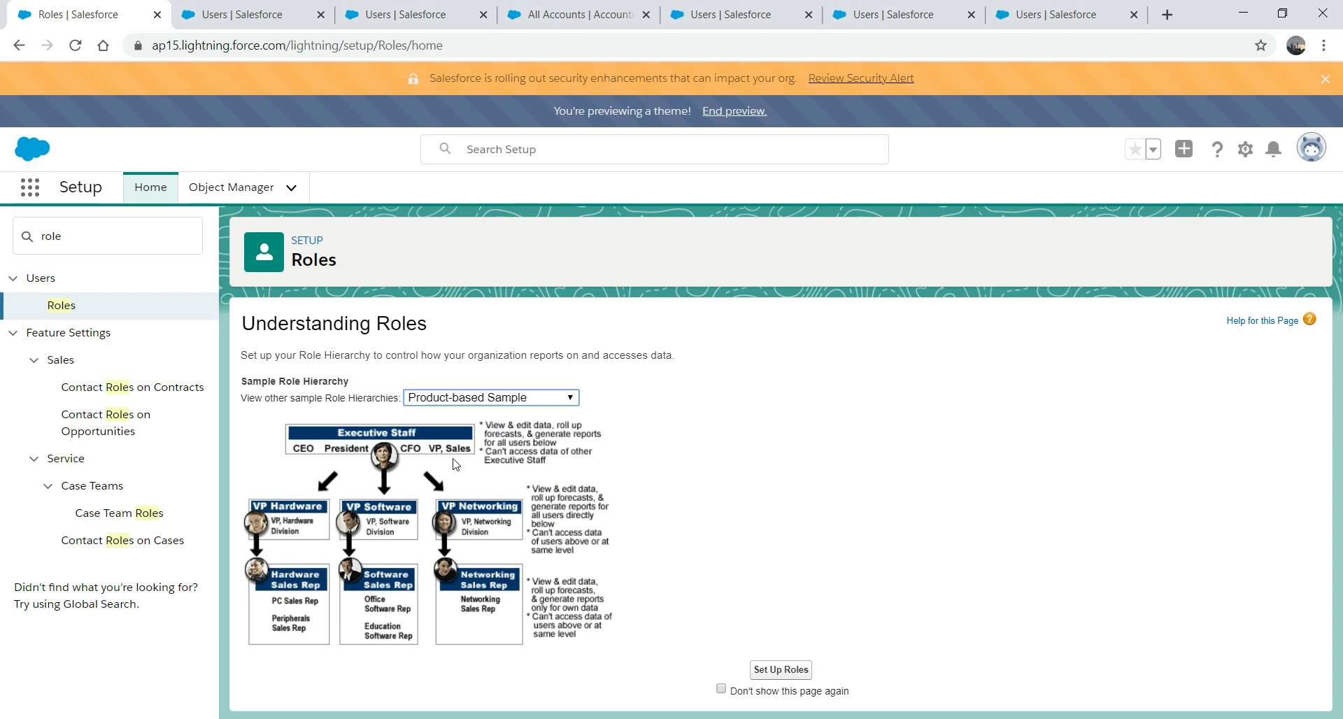
pyautogui.click(570, 397)
pyautogui.click(497, 446)
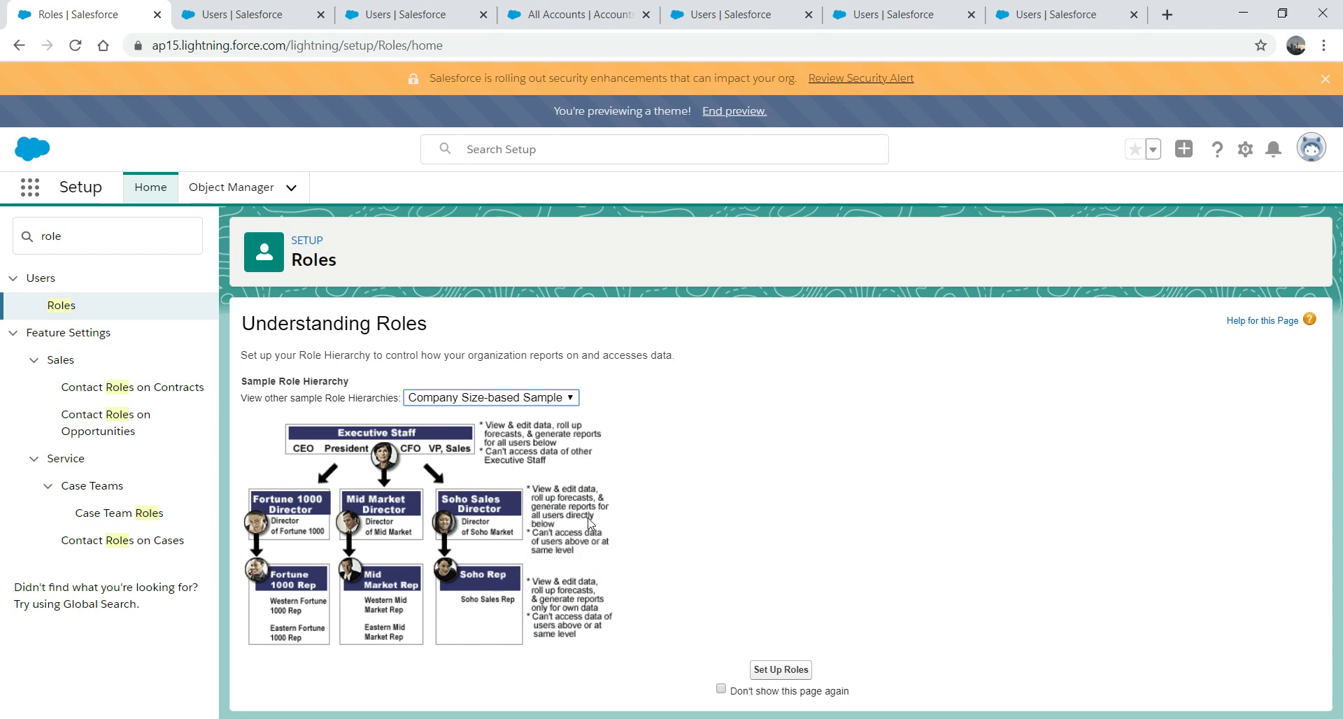
# Open the organization's role hierarchy, expand CEO, and inspect the CEO role's user assignments without changing them.
pyautogui.click(774, 670)
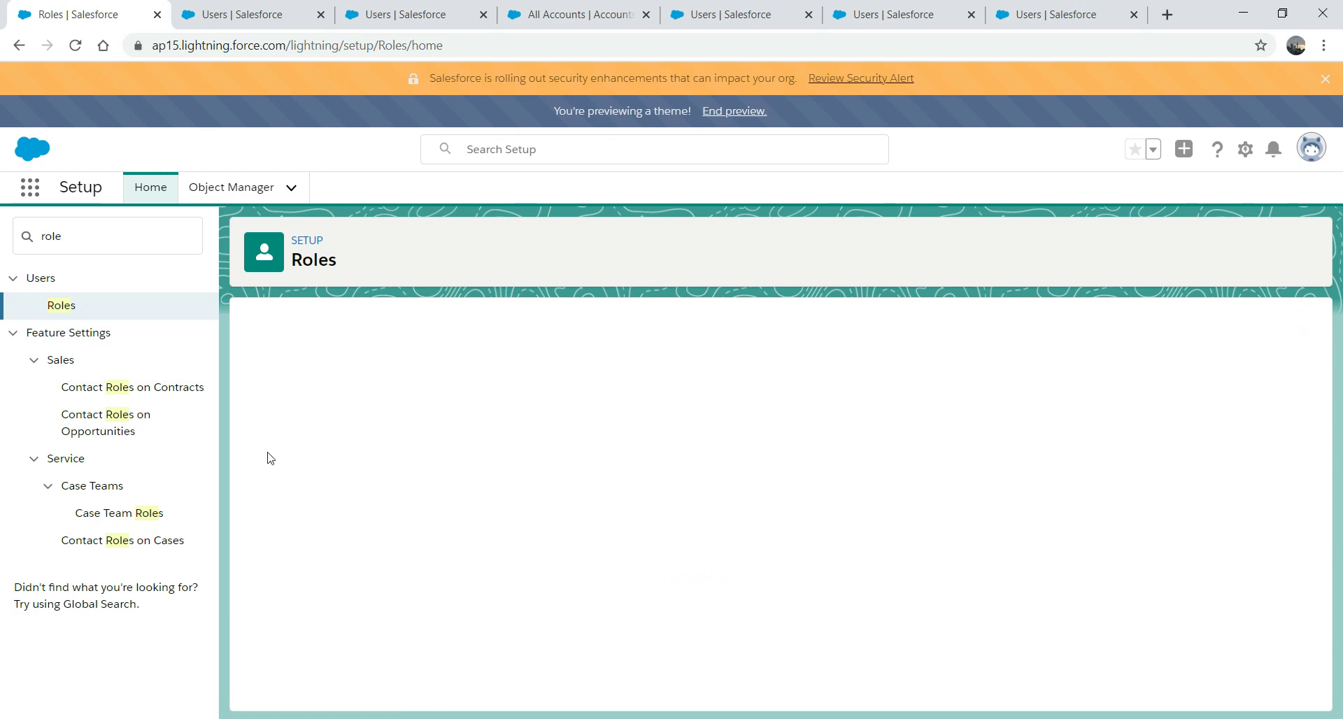
pyautogui.click(268, 452)
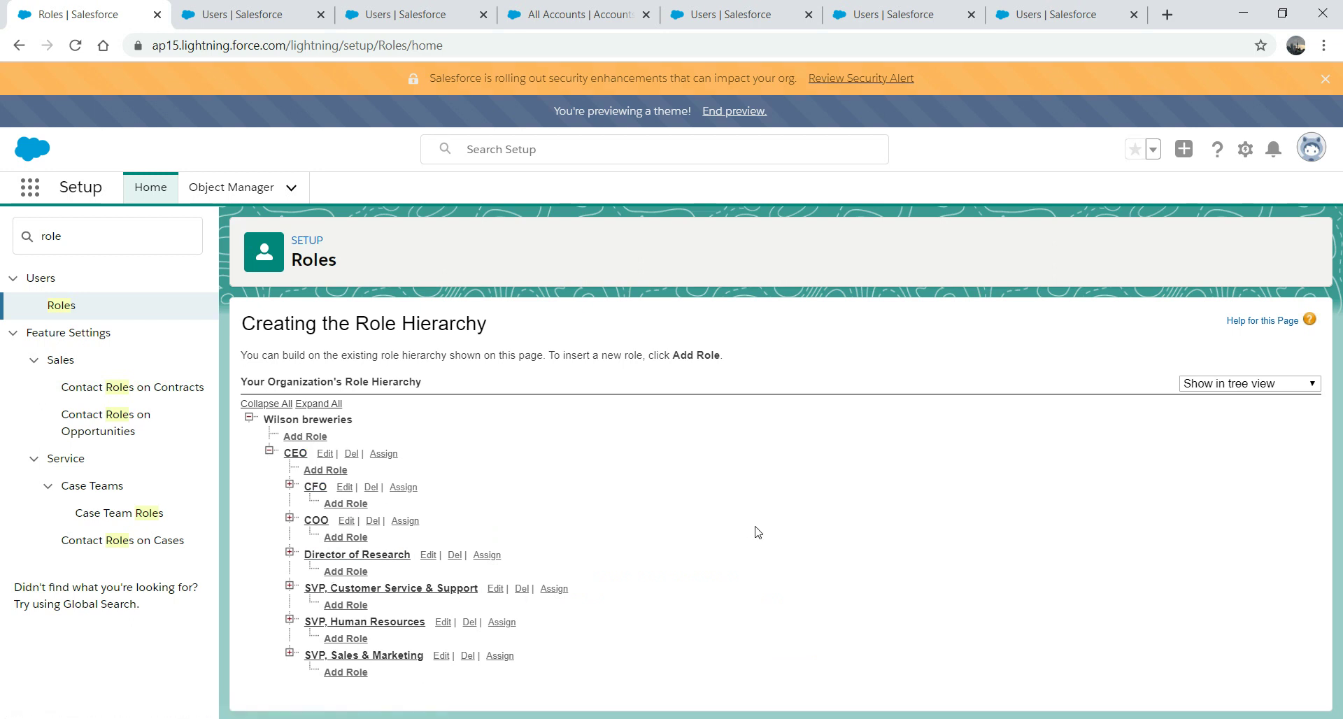
pyautogui.click(383, 455)
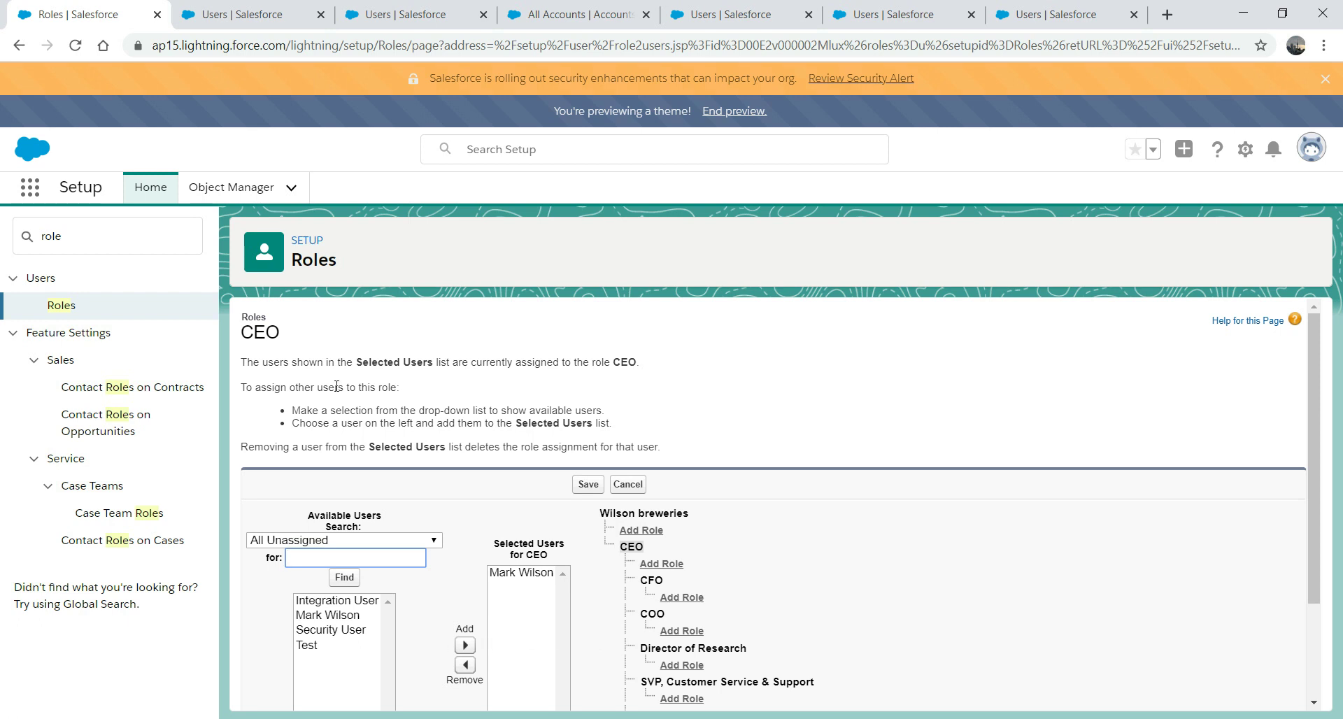
pyautogui.click(640, 489)
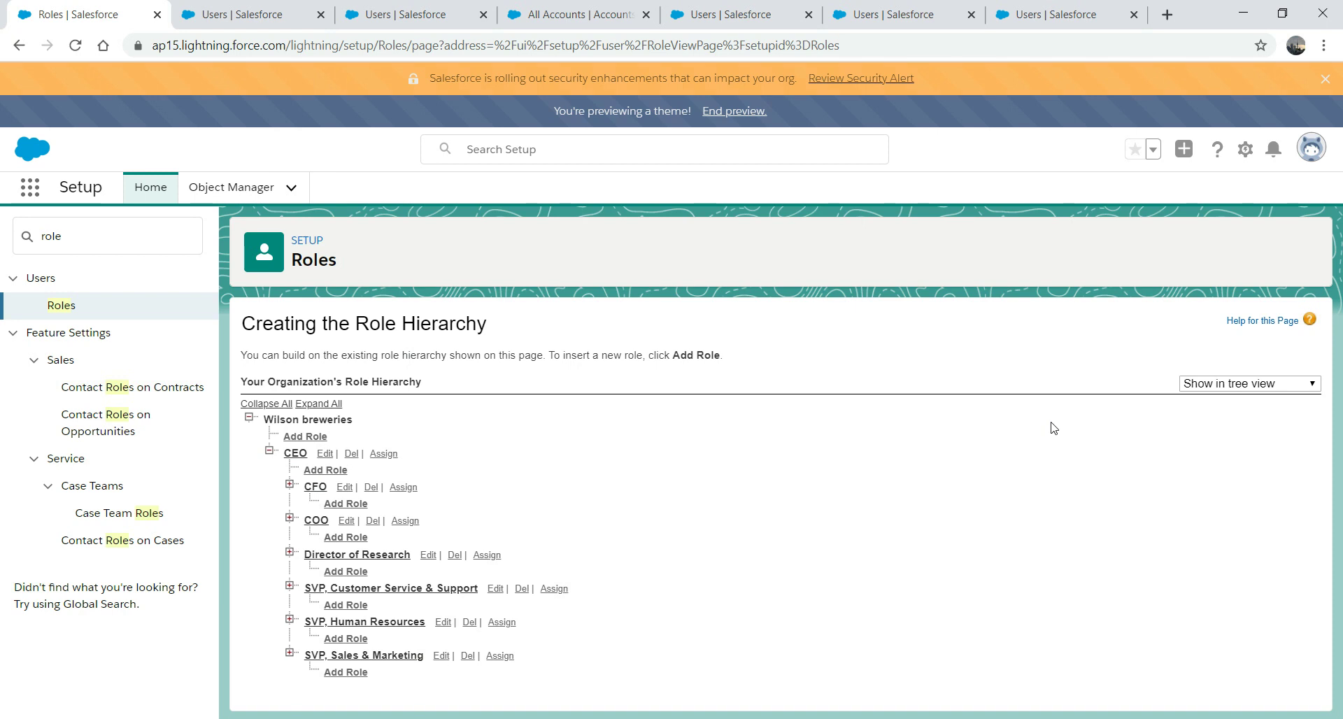
# View the roles in sorted list view and list view, and return to tree view.
pyautogui.click(1311, 385)
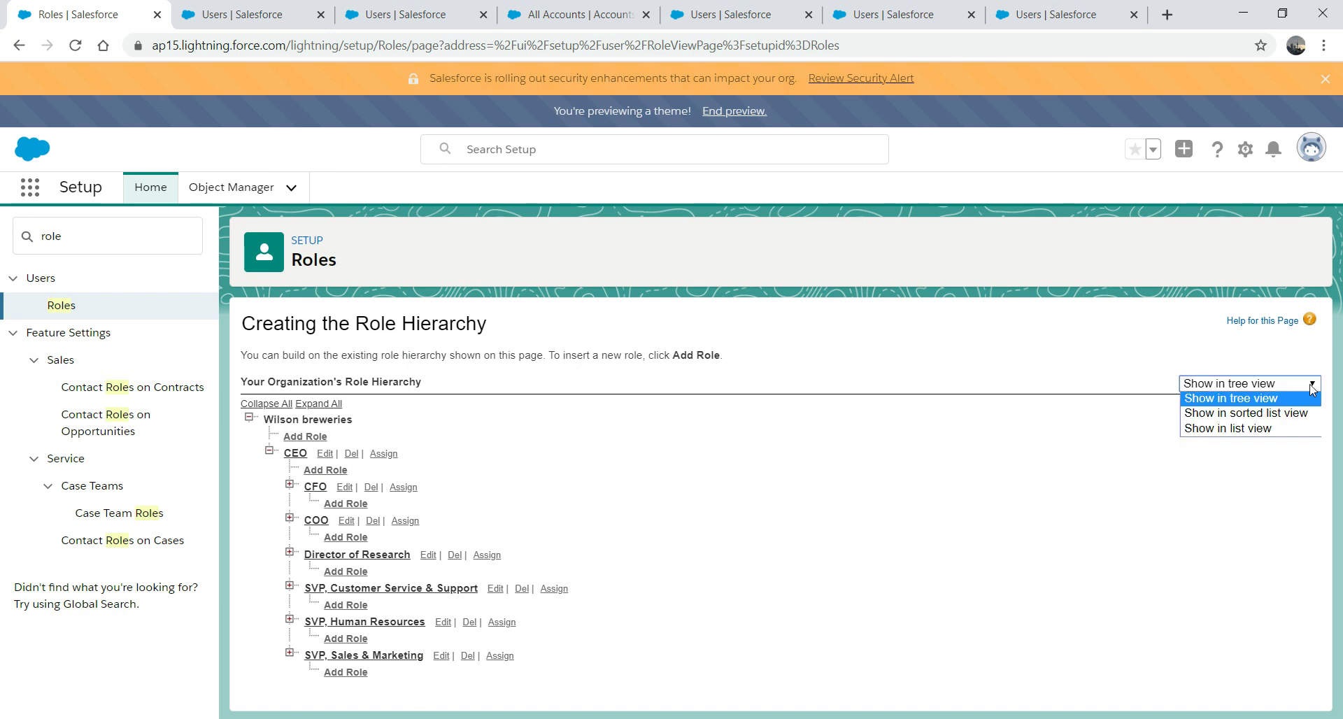
pyautogui.click(1279, 414)
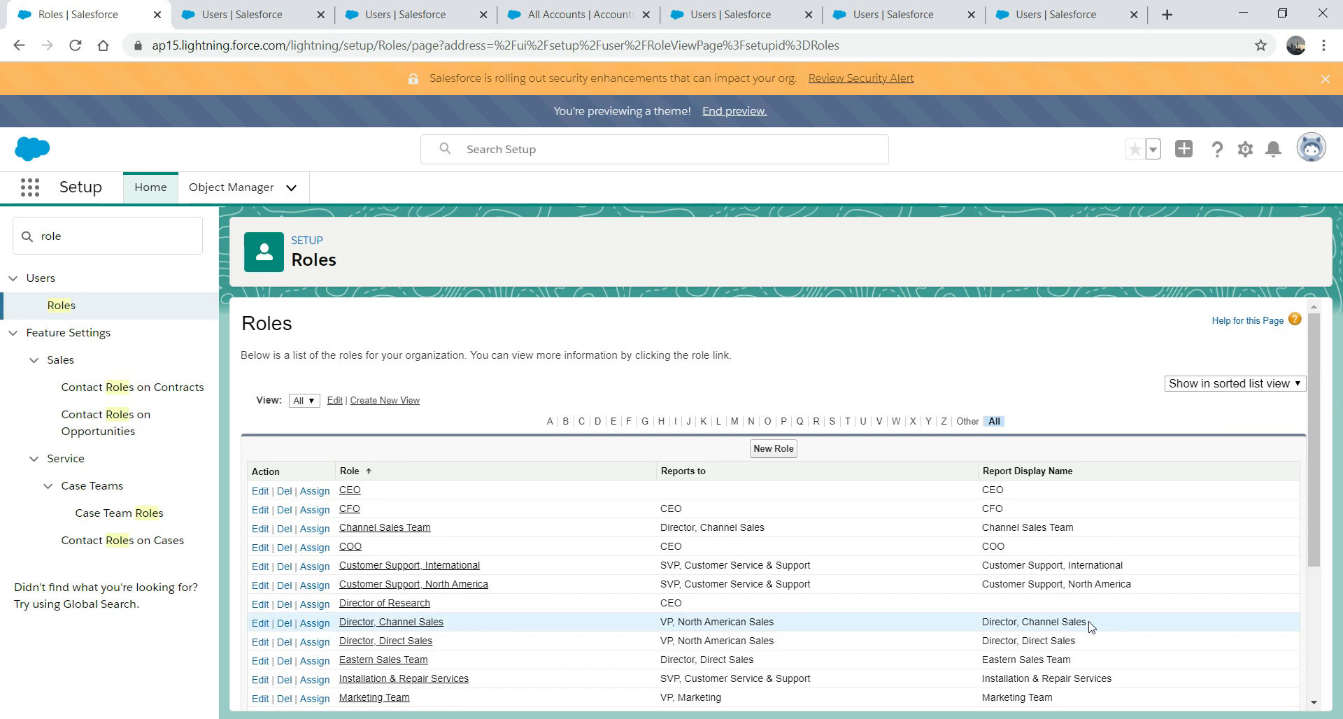
pyautogui.click(1284, 386)
pyautogui.click(1235, 429)
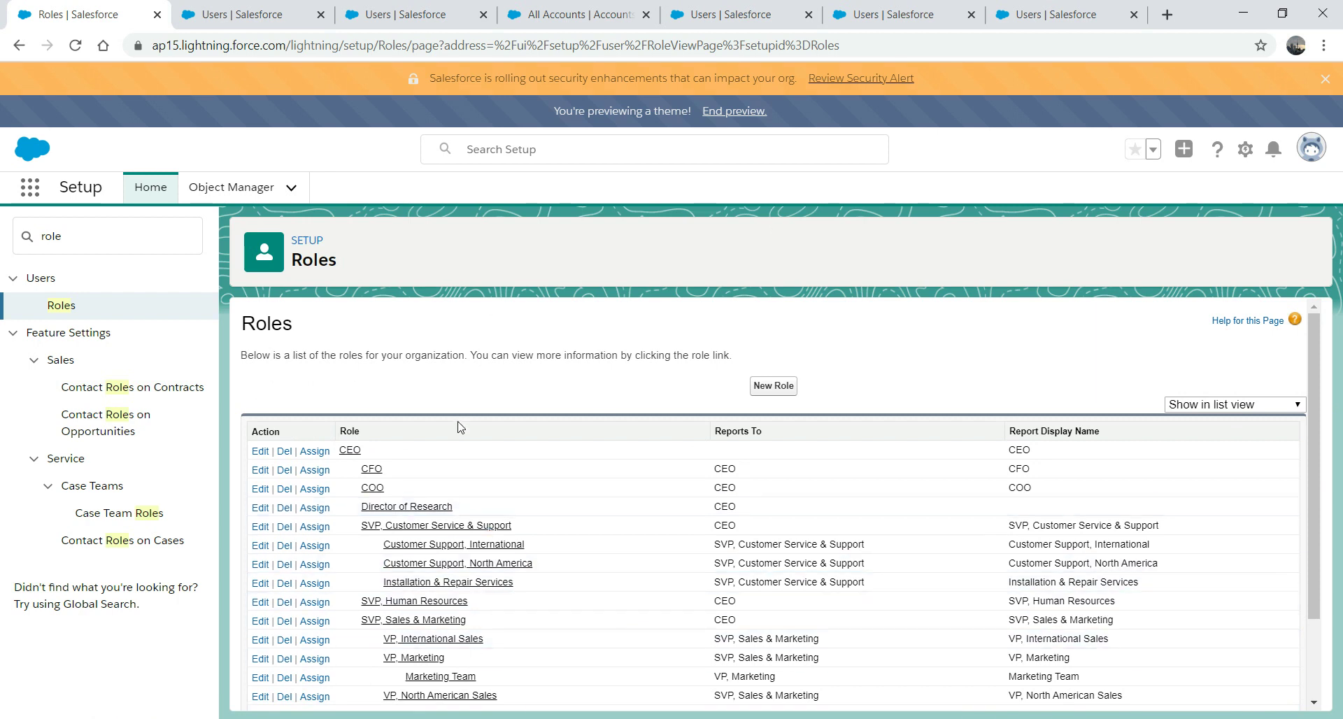
pyautogui.click(1255, 404)
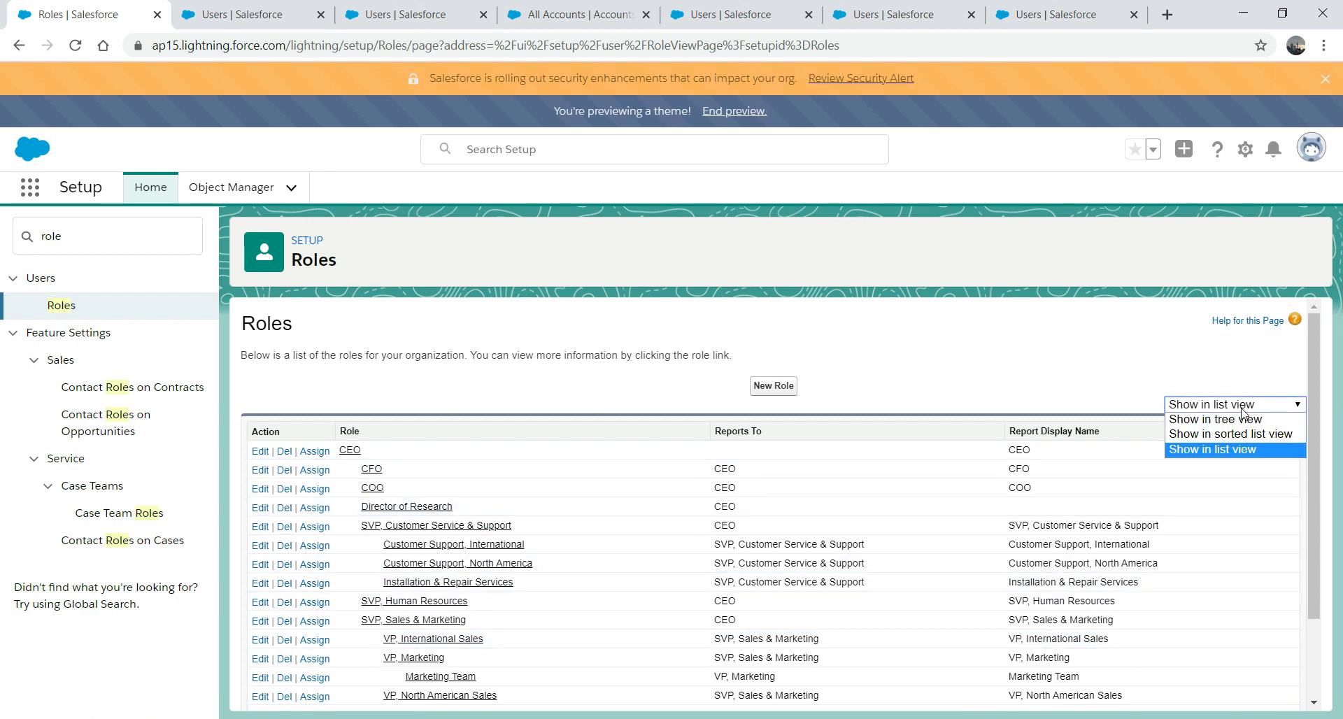
pyautogui.click(1242, 419)
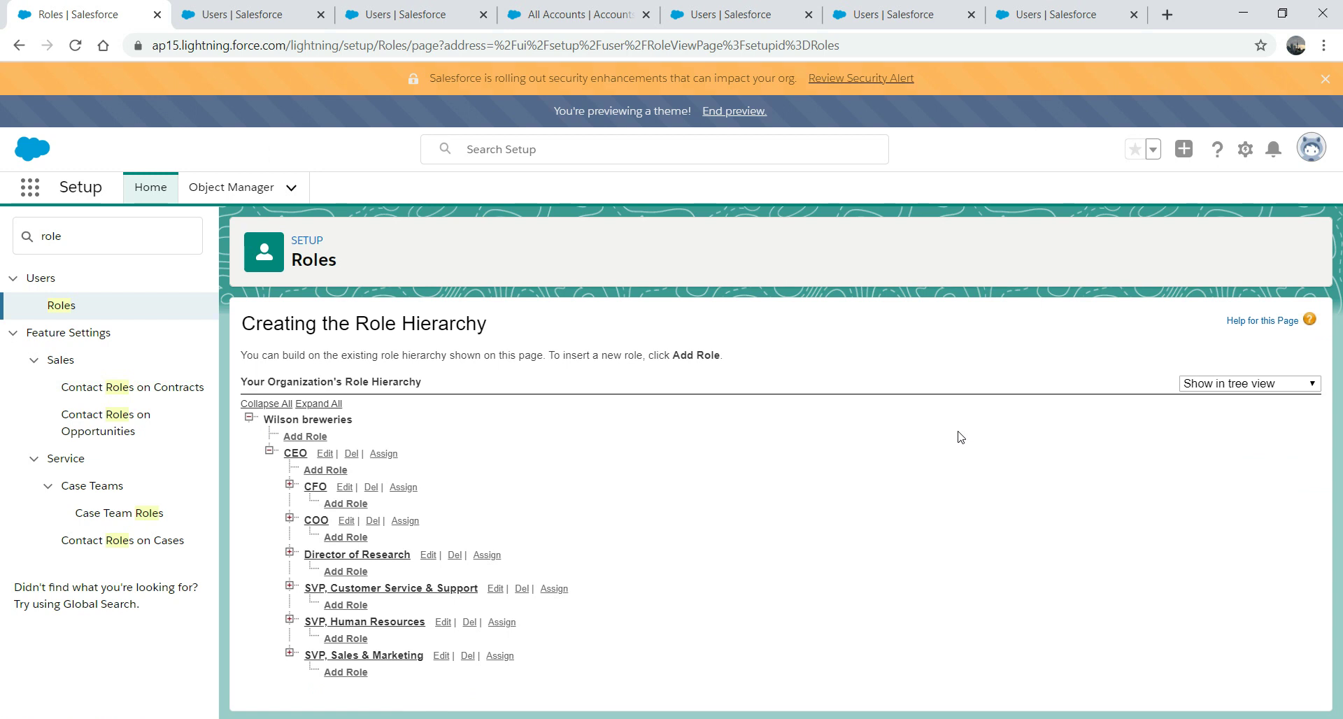